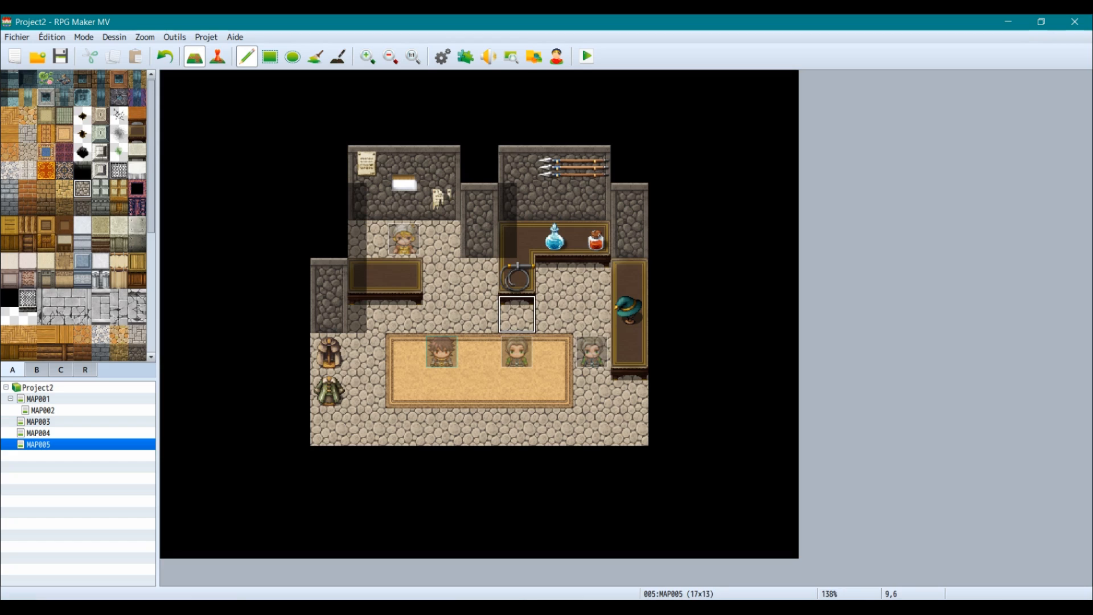
- Start a playtest of MAP005 and walk the hero to just below the green-clad villager standing on the carpet
left_click(517, 314)
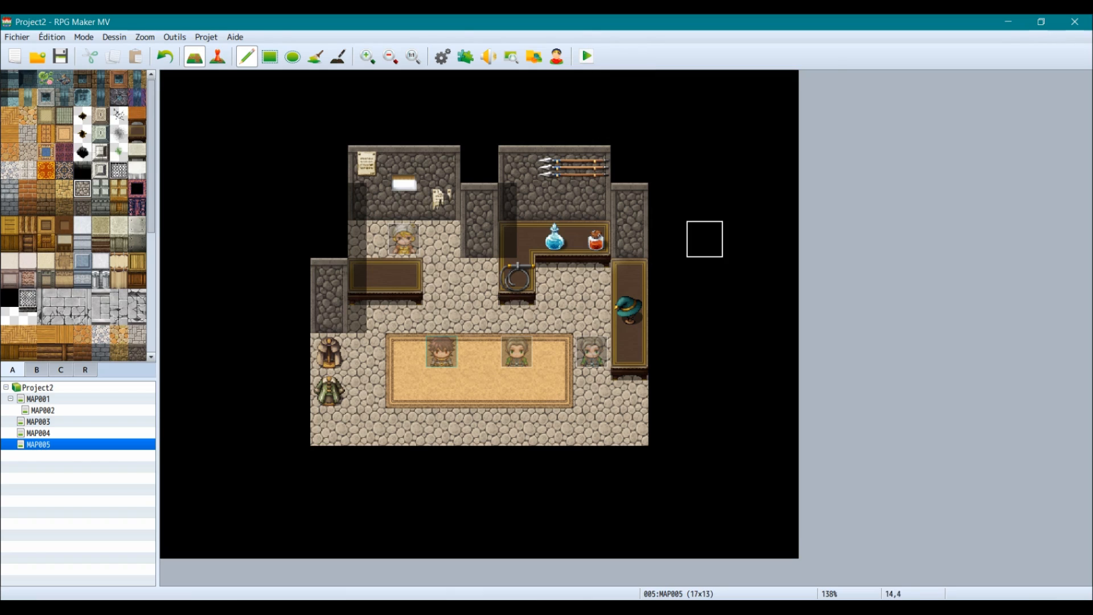
key("ctrl+r")
key("Down")
key("Left")
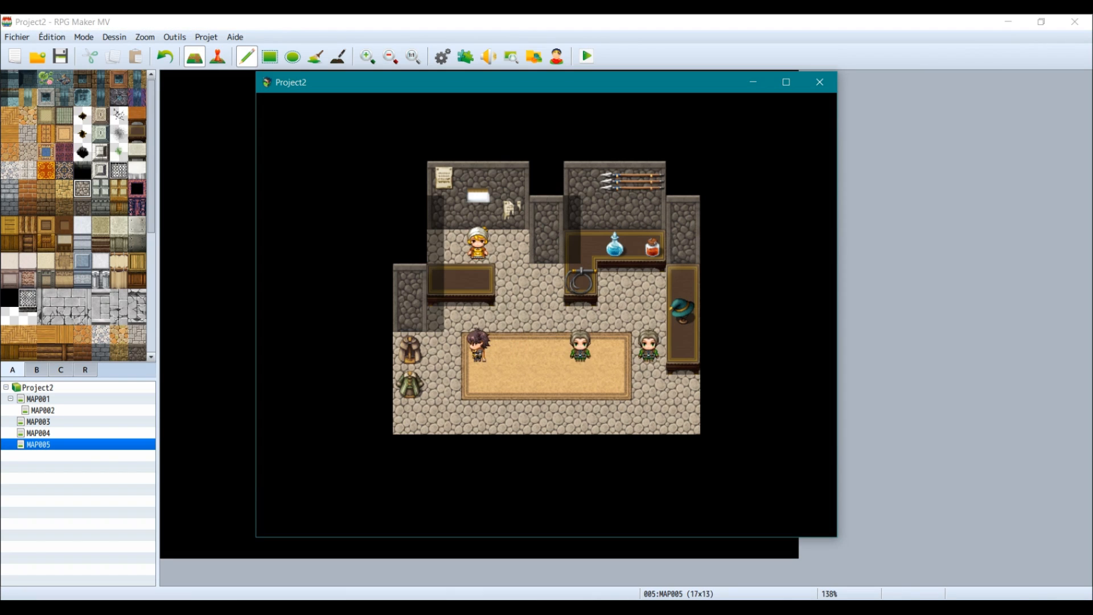
key("Up")
key("Right")
key("Down")
key("Down")
key("Right")
key("Right")
key("Up")
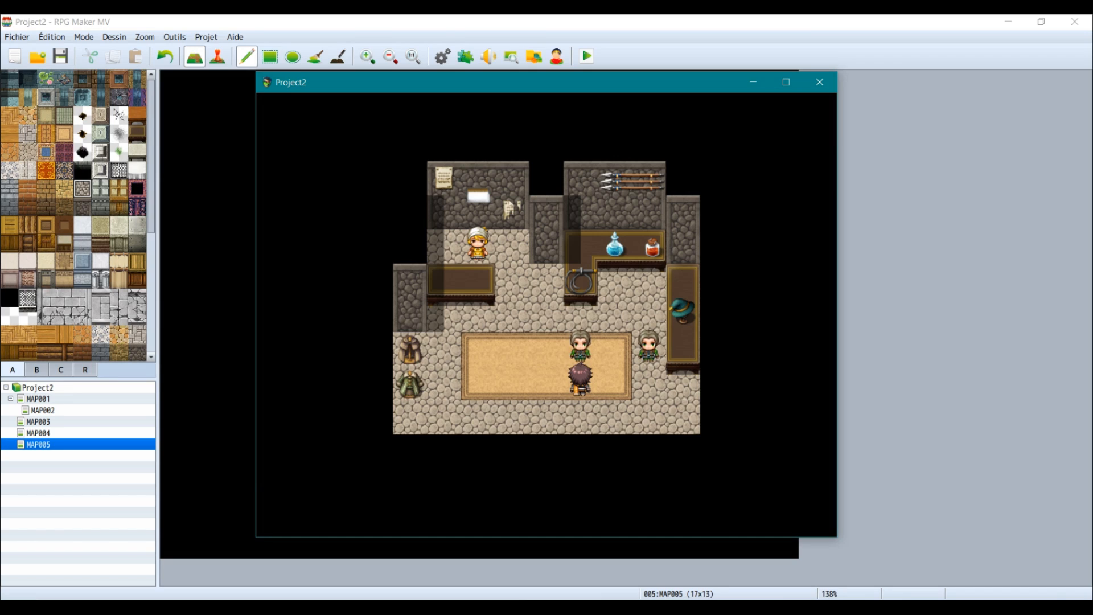
- Talk to the villager on the carpet, refuse the potion exchange with "Non", and finish the dialogue
key("Return")
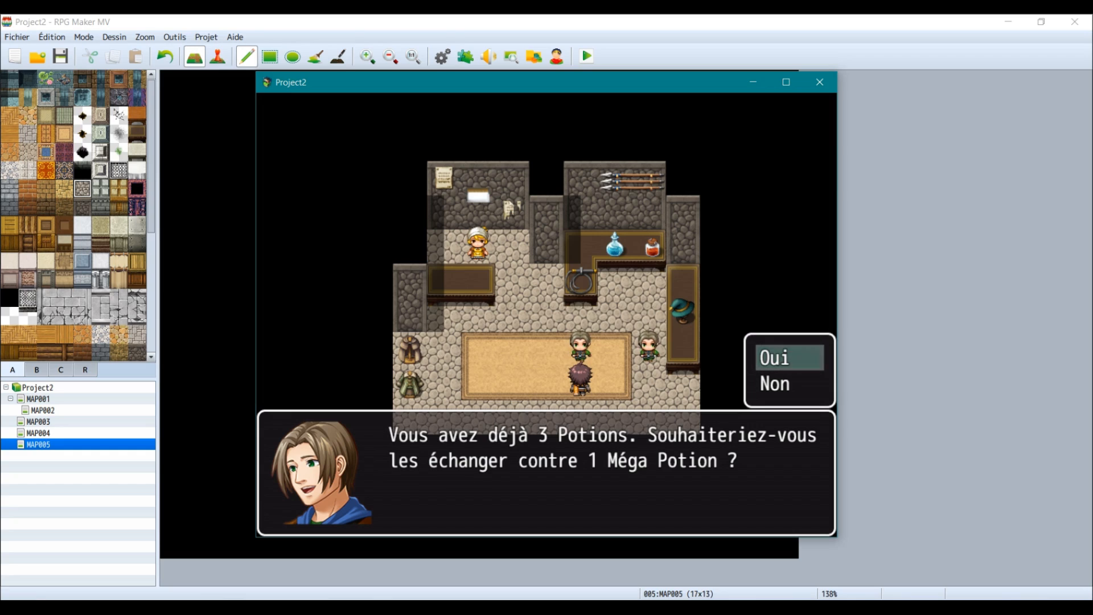
key("Down")
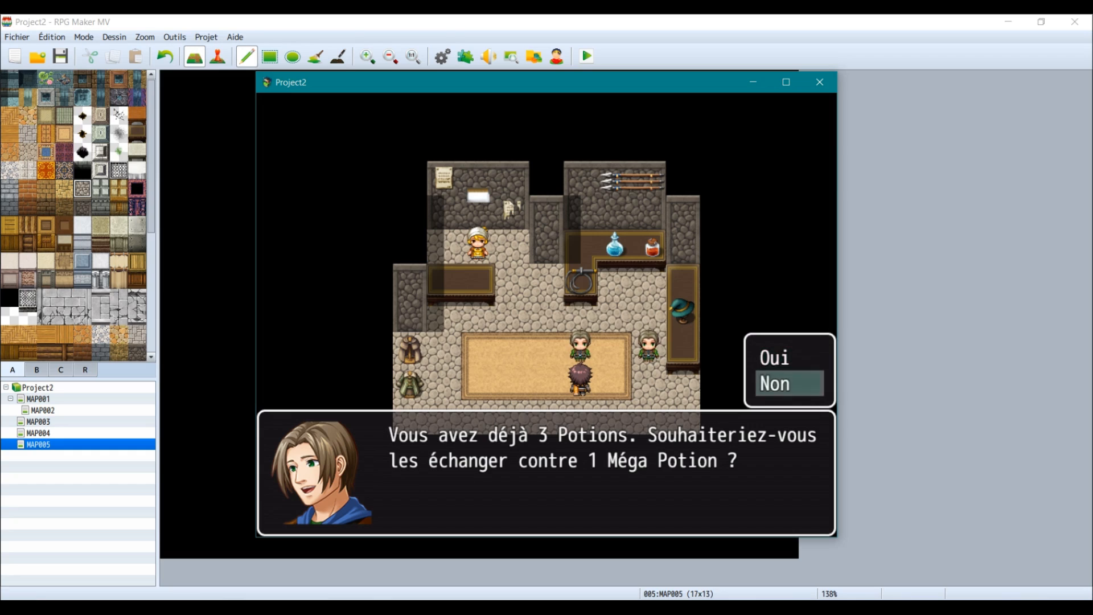
key("Return")
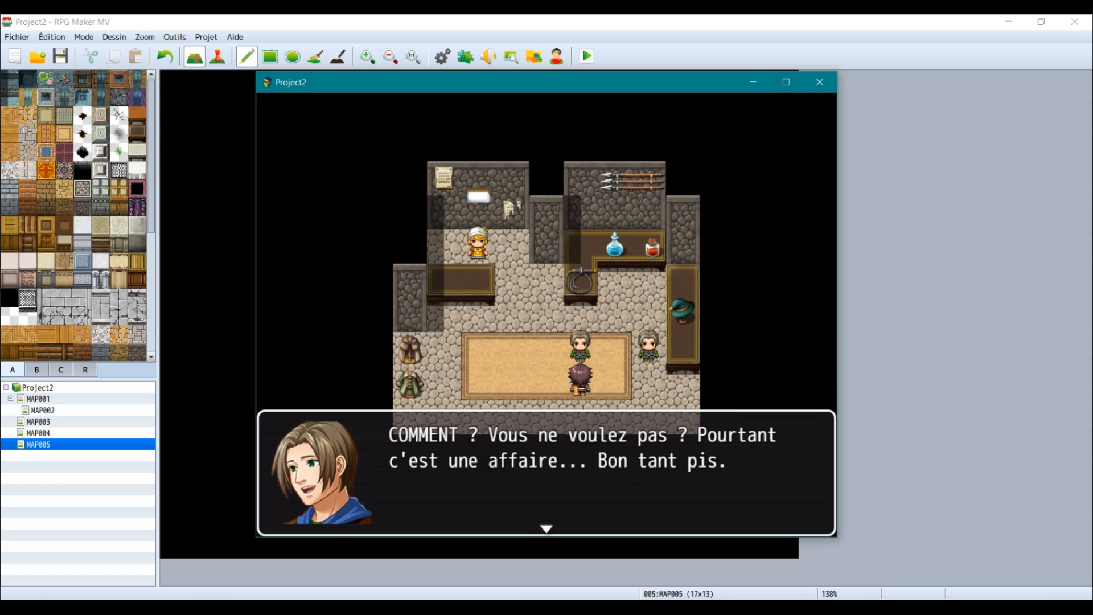
key("Return")
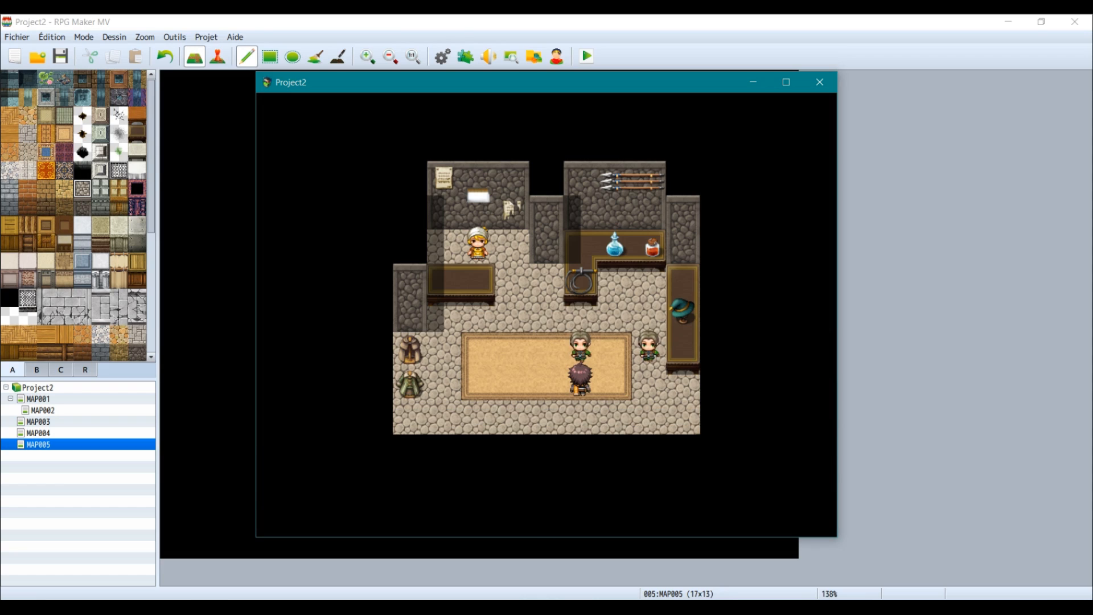
- Walk the hero to the villager beside the carpet, talk to him, and answer "Non" to the potion exchange
key("Right")
key("Right")
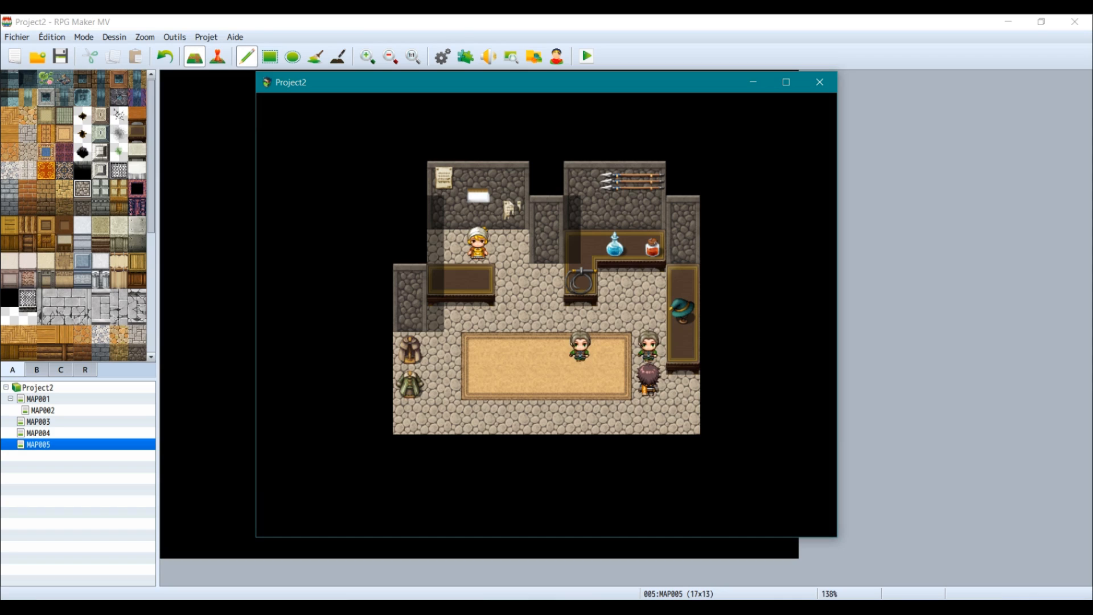
key("Return")
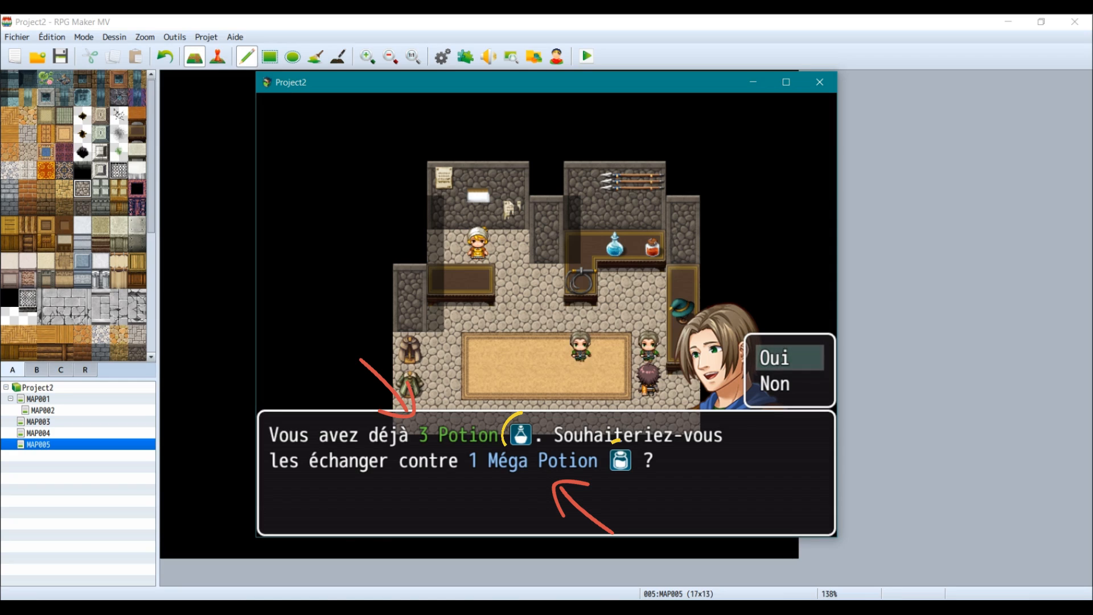
key("Down")
key("Return")
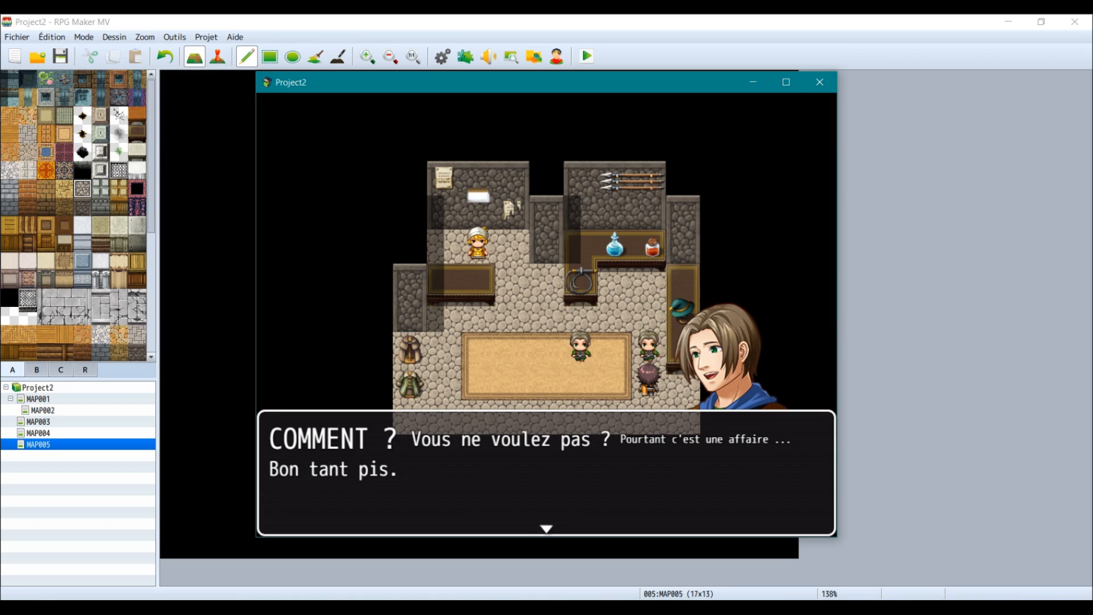
key("Return")
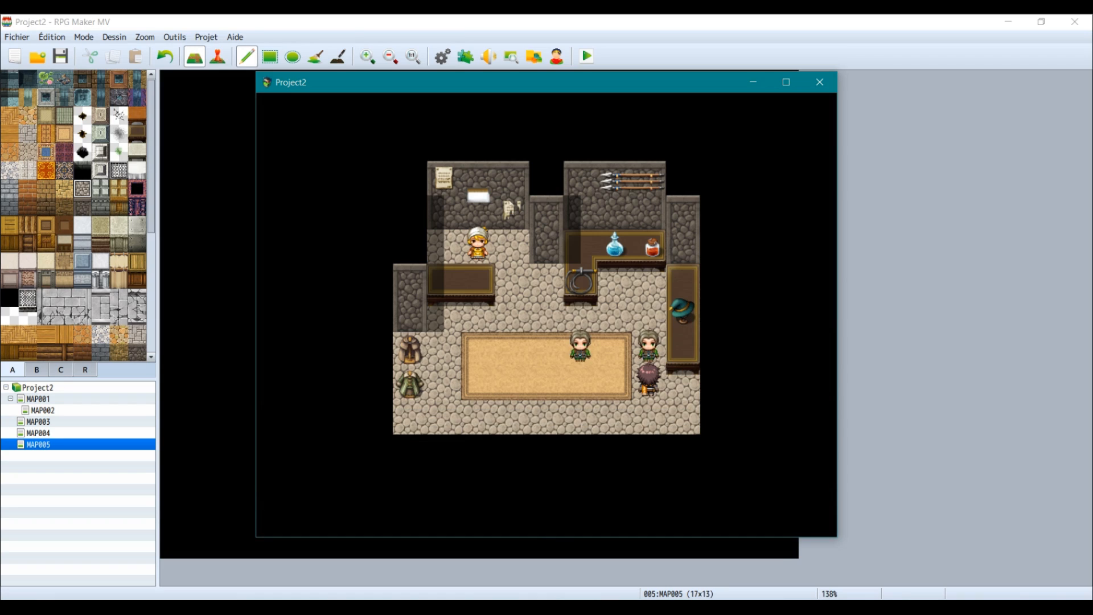
- Replay the second villager's formatted dialogue, answering "Non" again, and end the playtest
key("Return")
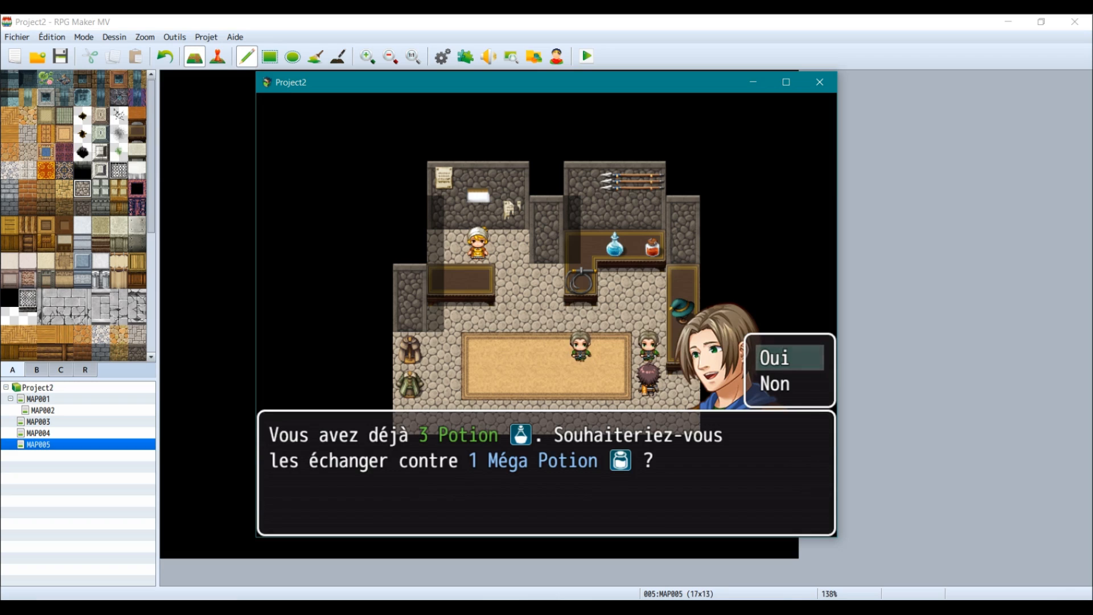
key("Down")
key("Return")
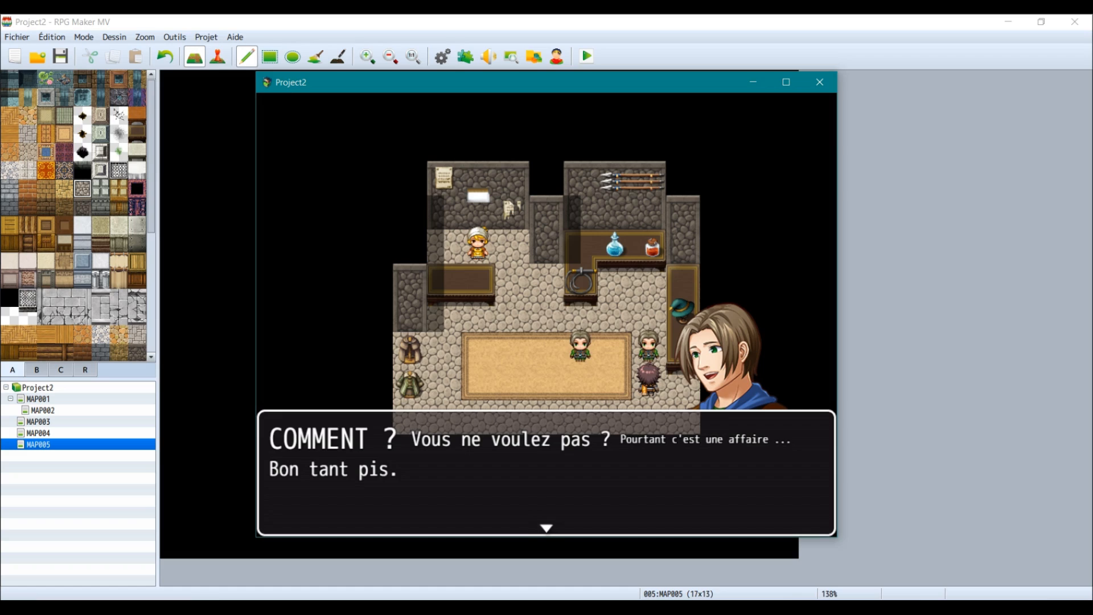
key("Return")
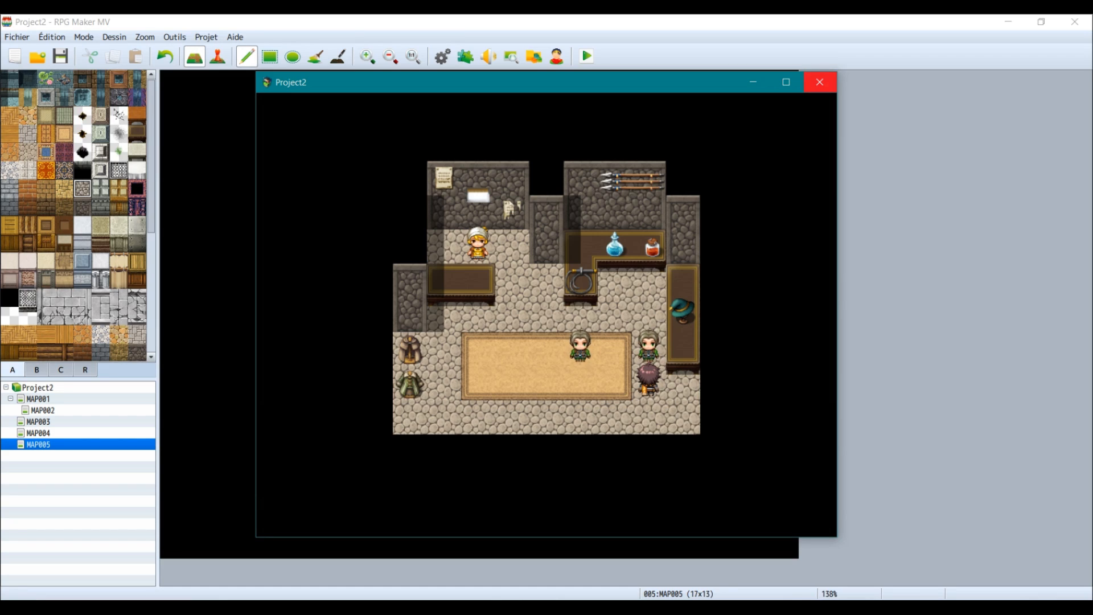
left_click(820, 82)
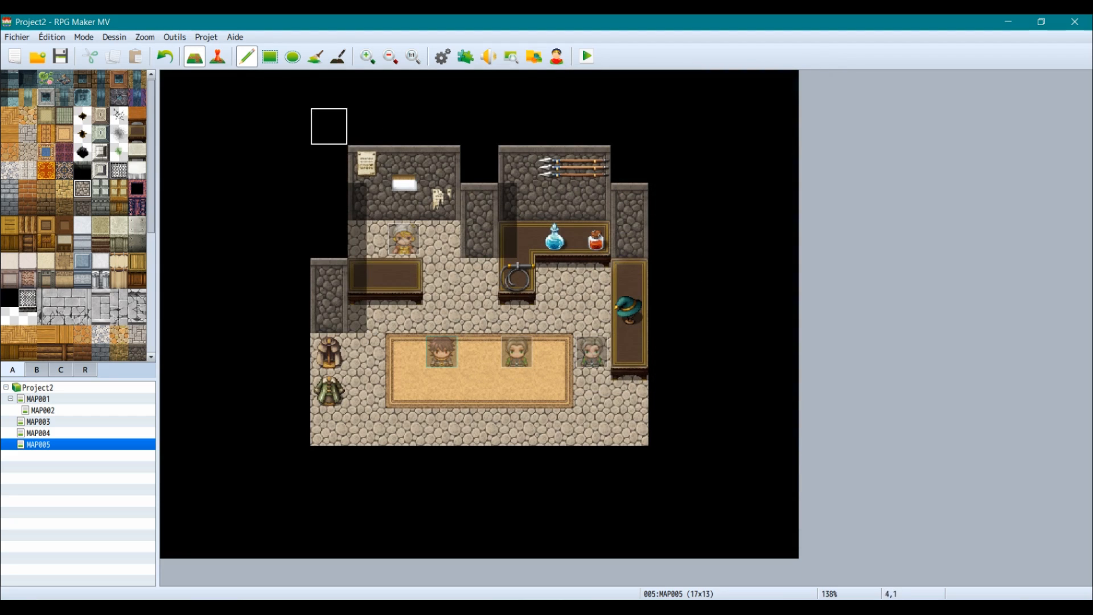
- In event editing mode, move the carpet villager up to tile 9,6 and the other green-clad villager to tile 10,7
left_click(217, 56)
left_click_drag(517, 352, 517, 315)
left_click_drag(592, 352, 554, 352)
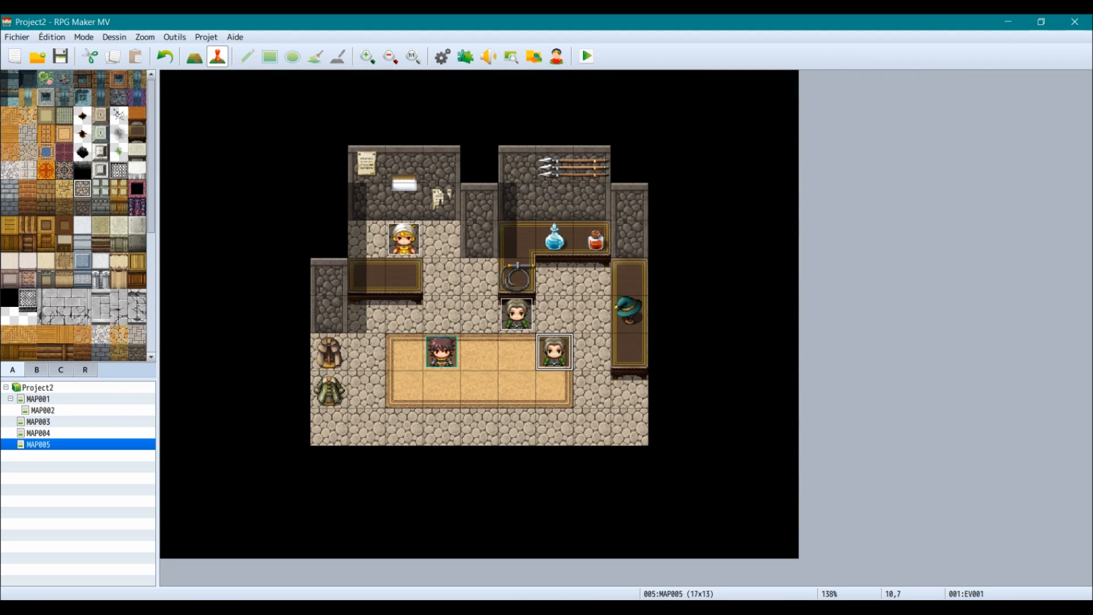
- Open event EV001 at tile 10,7 and examine its image, text and choice commands
double_click(555, 352)
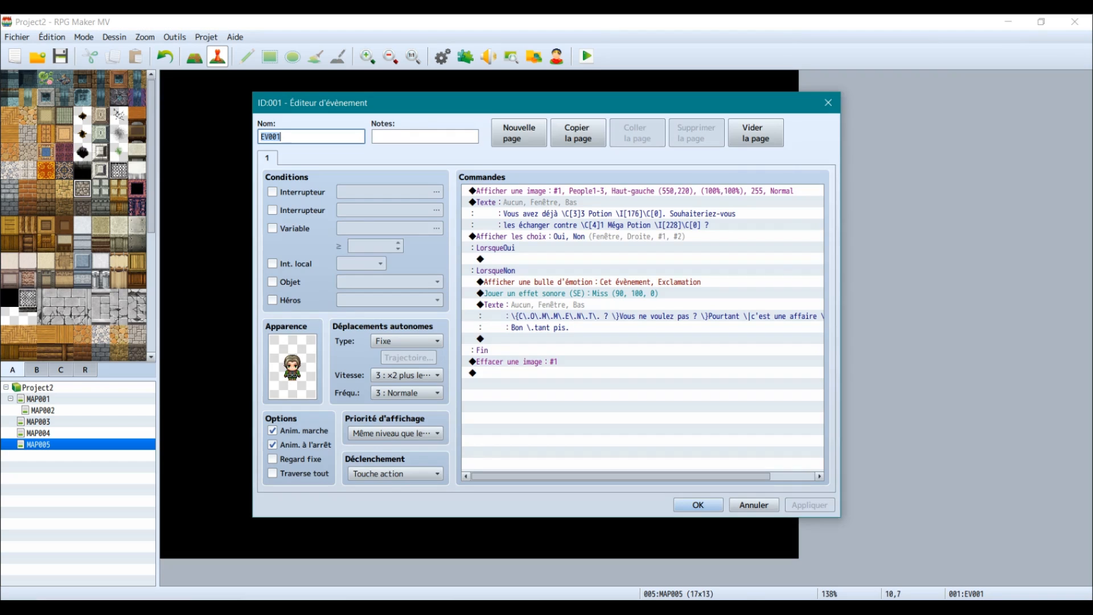
left_click_drag(546, 102, 568, 97)
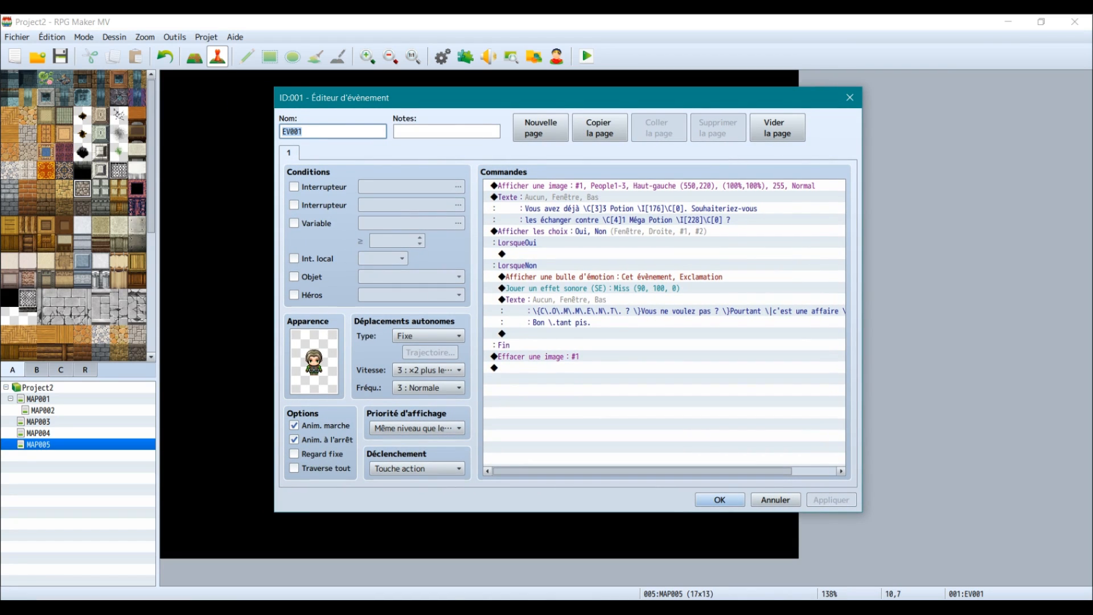
left_click(570, 185)
left_click(569, 197)
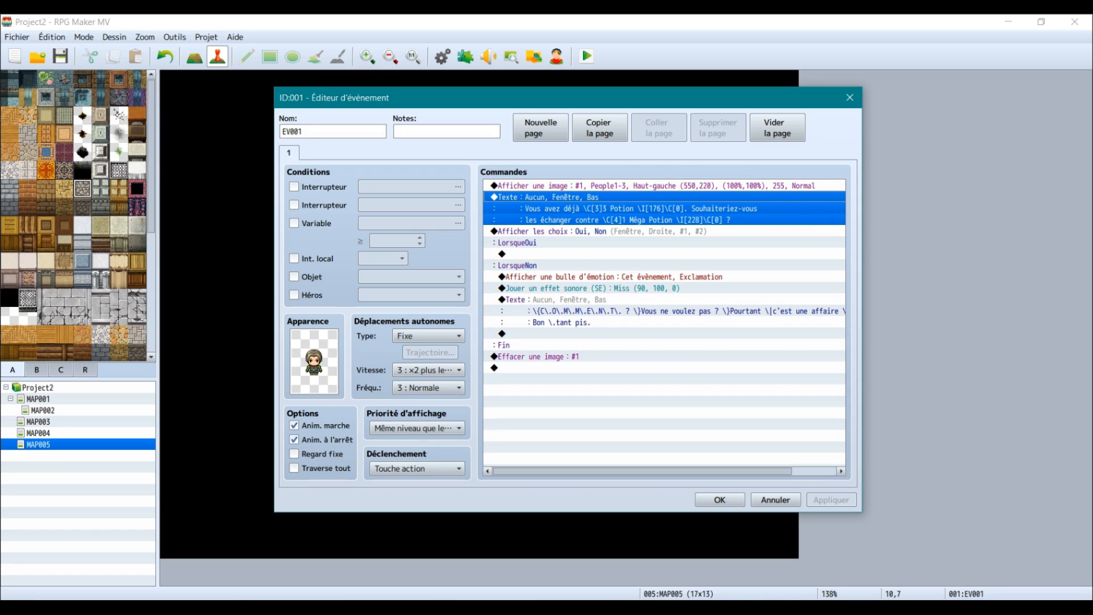
left_click(570, 231)
left_click(569, 356)
left_click(569, 368)
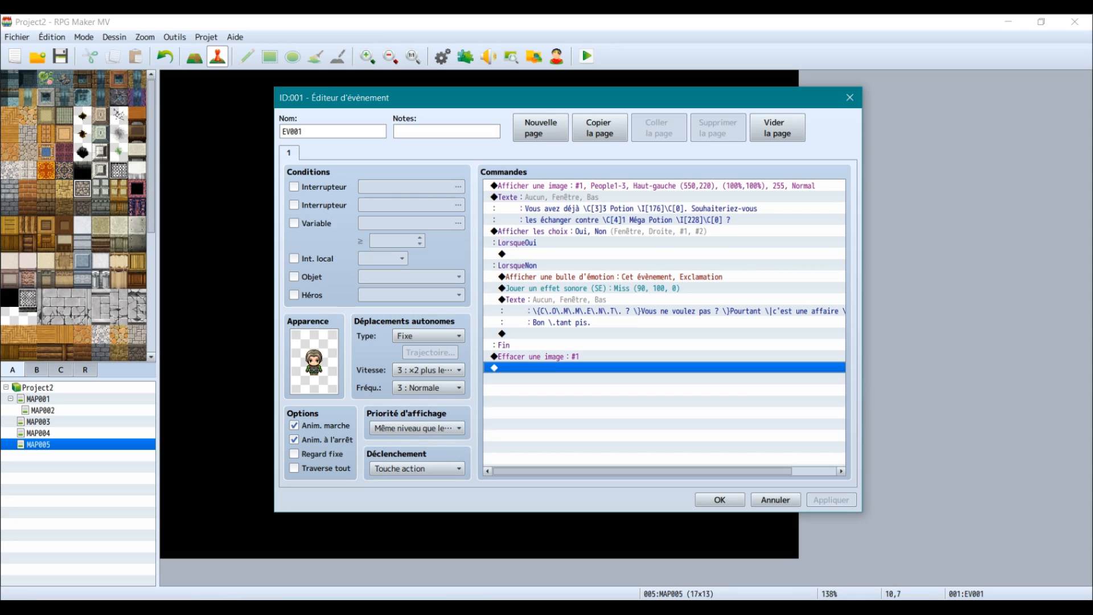
left_click(569, 185)
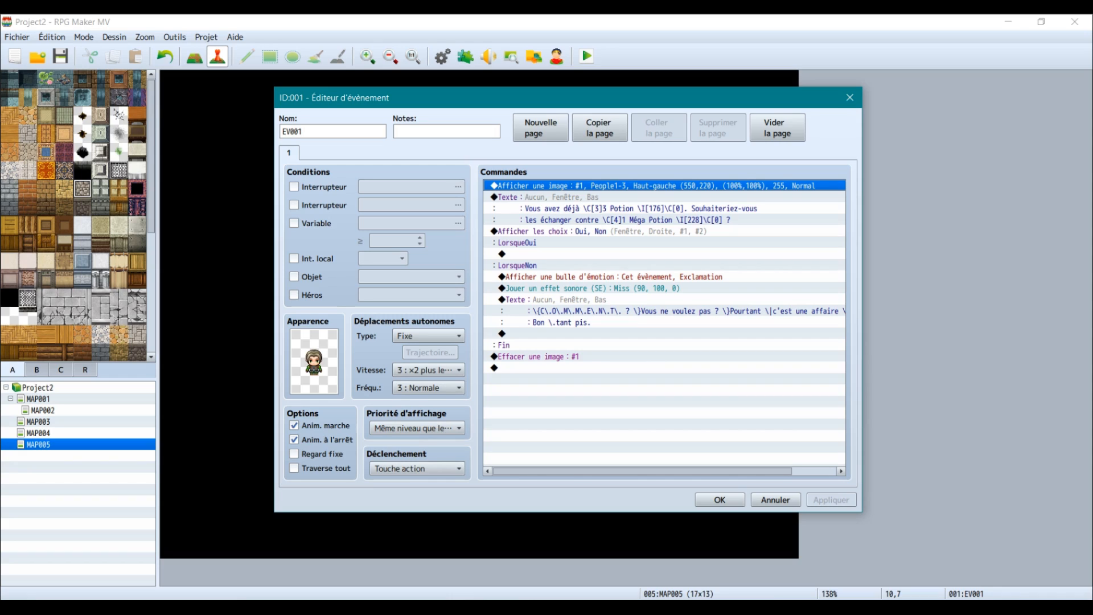
left_click(632, 209)
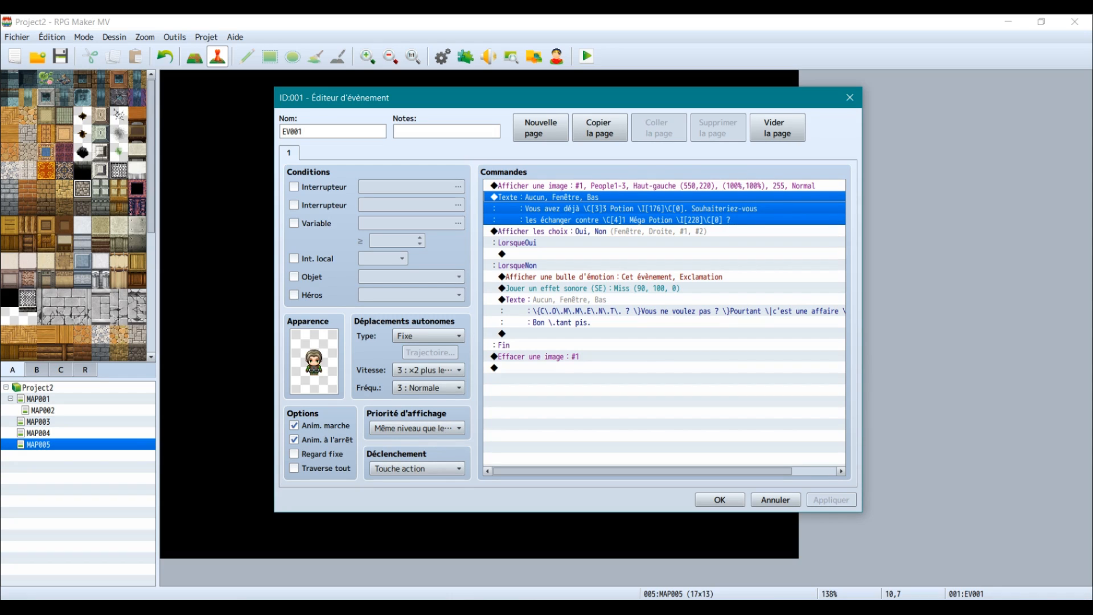
- Try changing "Potion" to "Potions" in EV001's first message, discard the text edit, and close the event
right_click(549, 195)
left_click(569, 217)
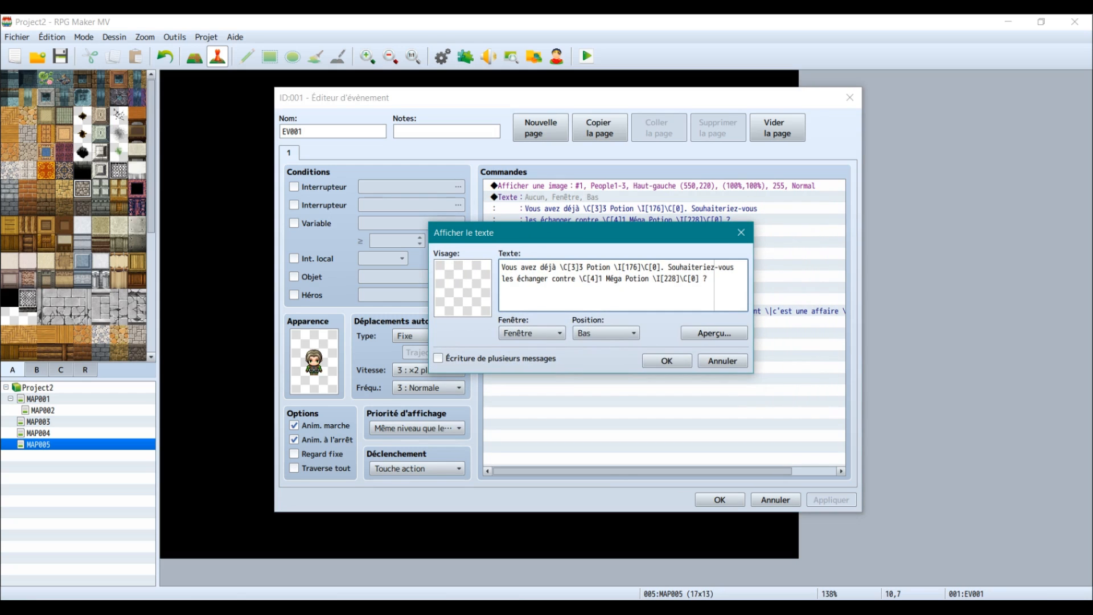
type("s")
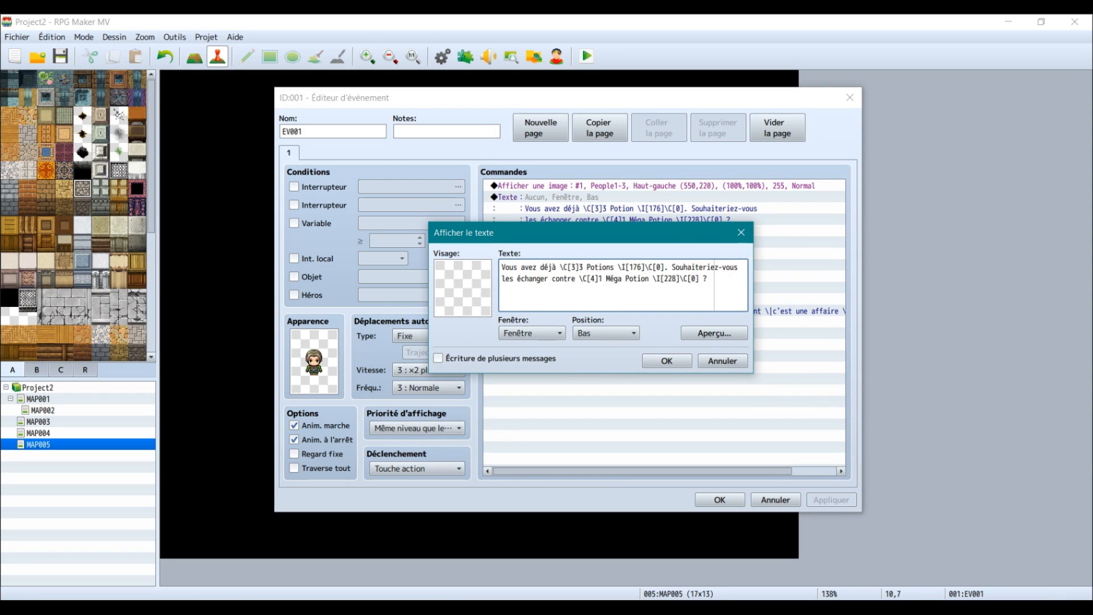
left_click_drag(560, 267, 664, 267)
left_click(722, 361)
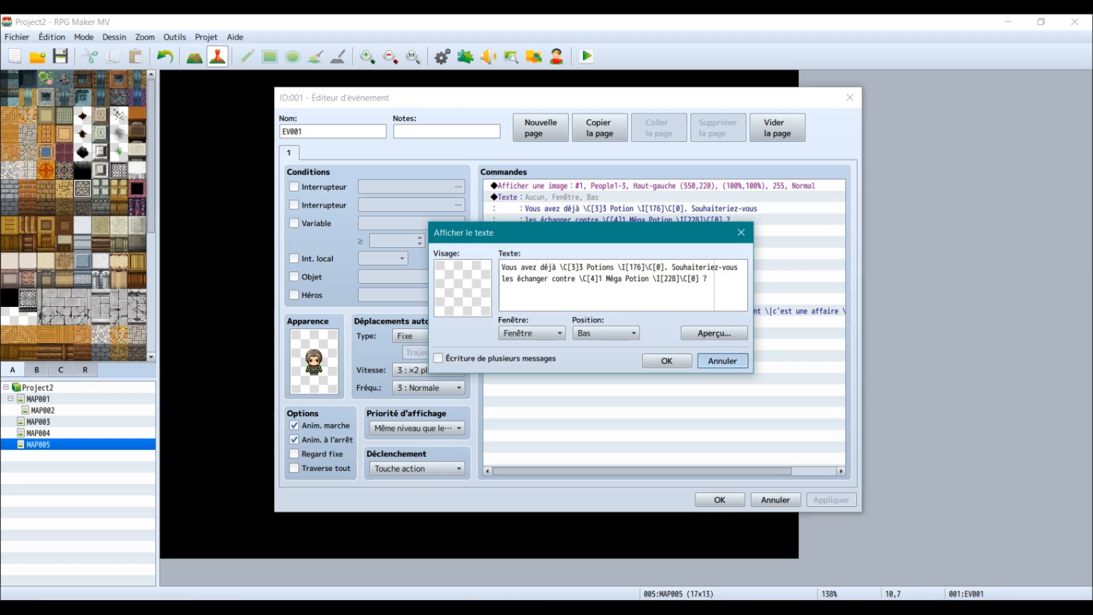
left_click(720, 500)
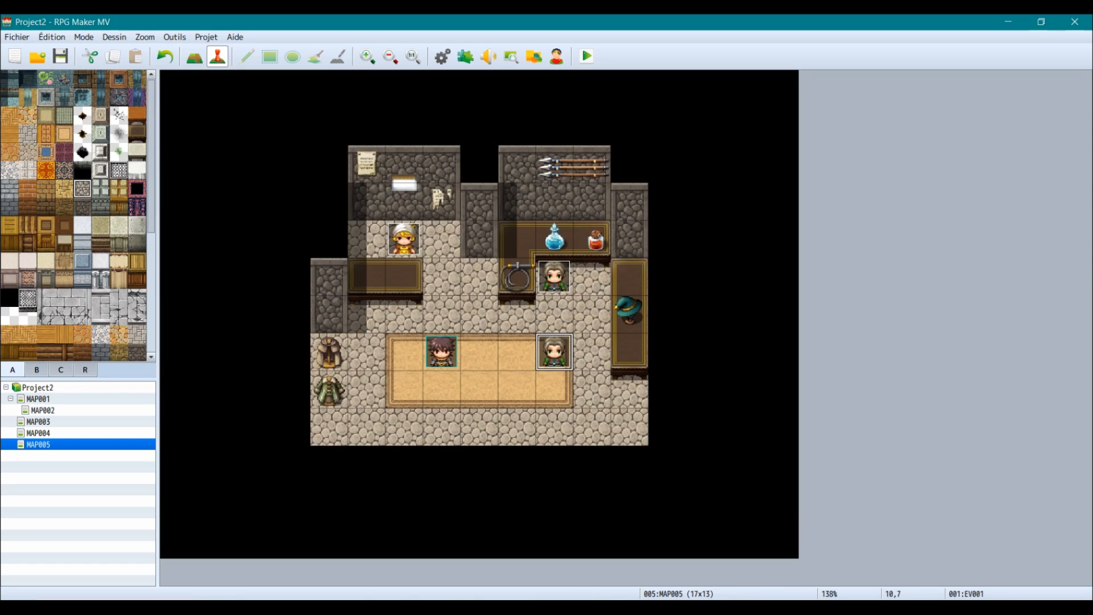
- Create a new event at tile 9,7 and give it the first character of the People1 set as its appearance
double_click(517, 352)
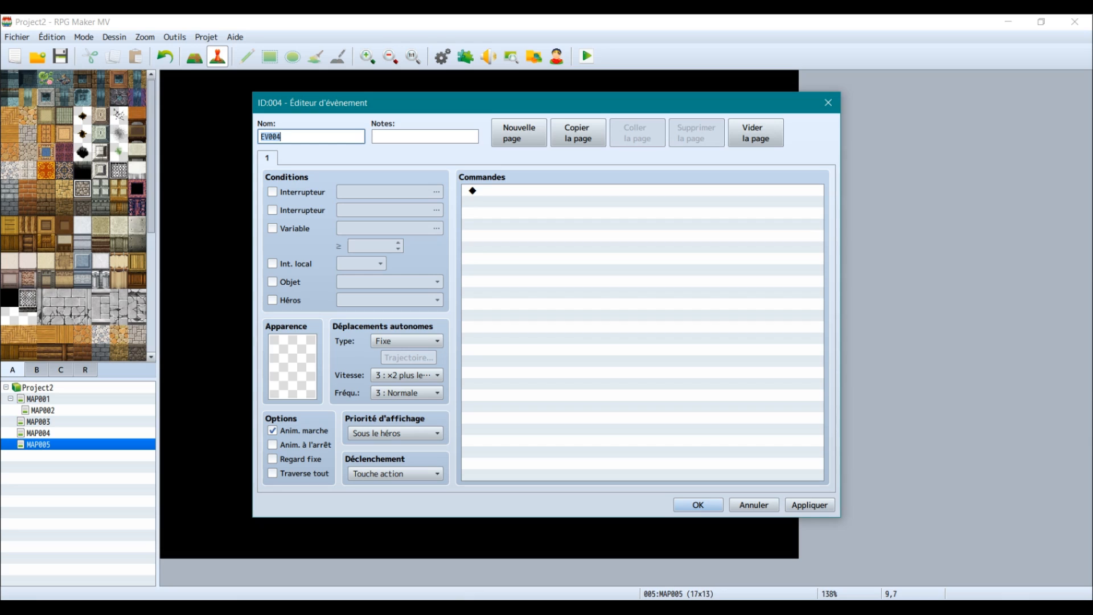
double_click(293, 366)
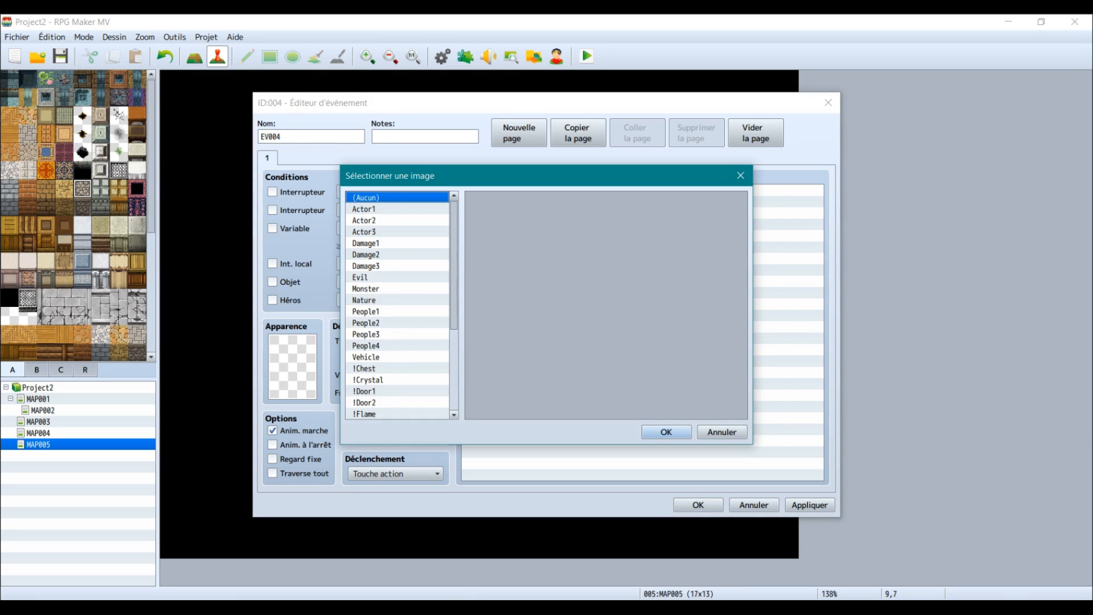
left_click(366, 311)
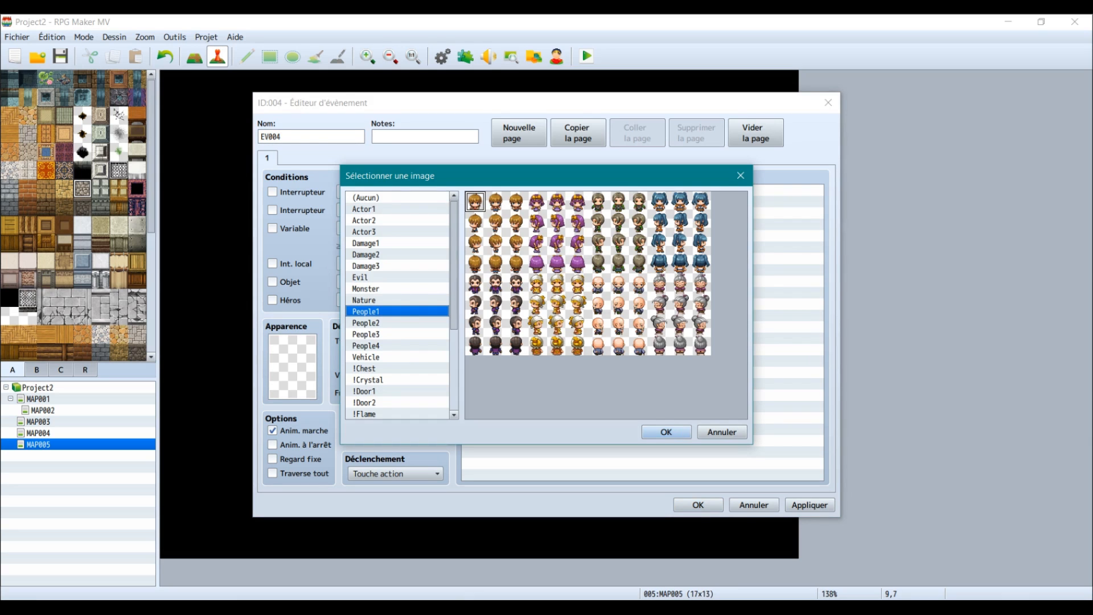
left_click(666, 431)
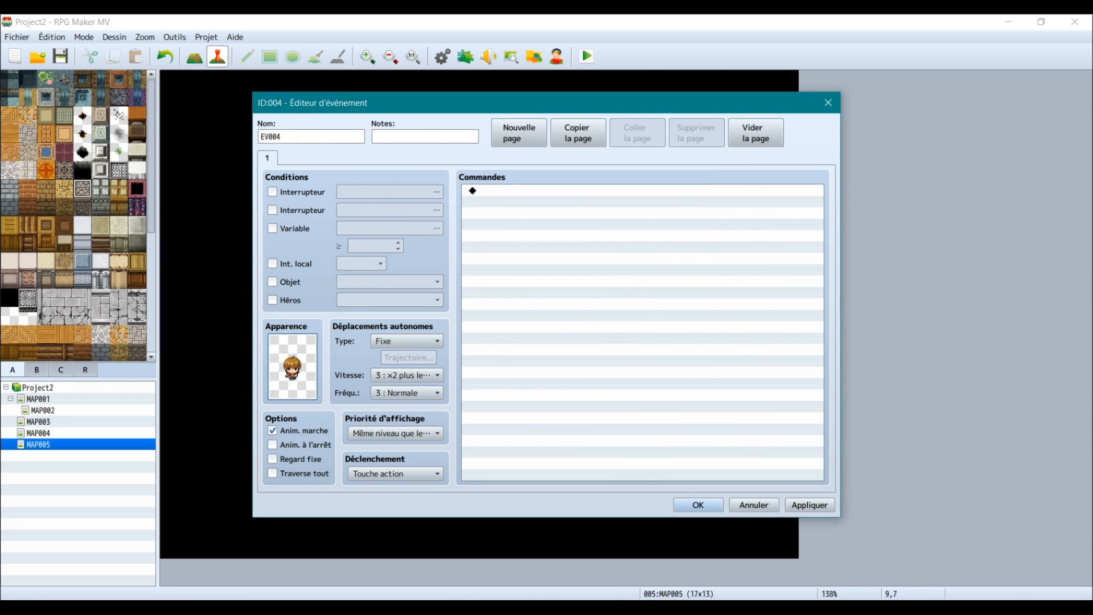
- Start adding a command to the new event and look through the three pages of available event commands
left_click(534, 191)
right_click(534, 191)
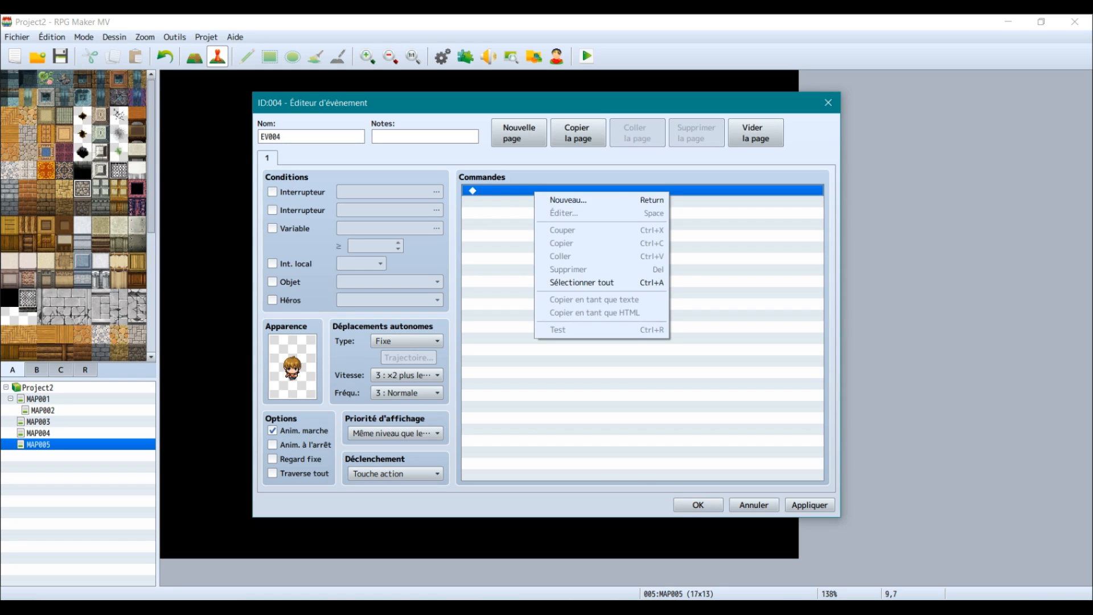
left_click(563, 200)
left_click_drag(569, 137, 649, 131)
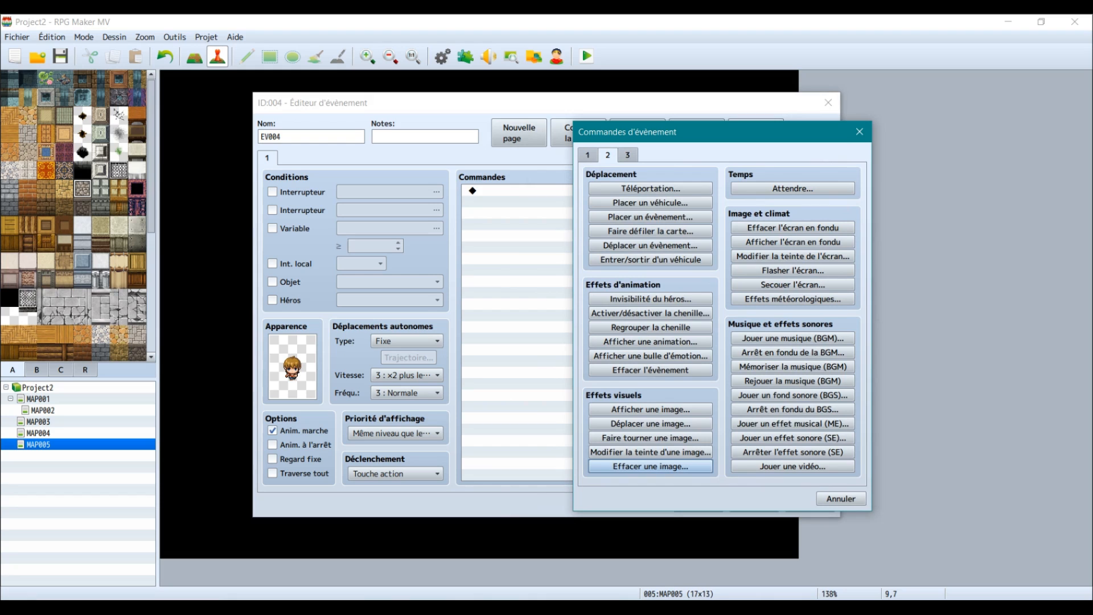
left_click(587, 155)
left_click(607, 155)
left_click(627, 155)
left_click(588, 155)
left_click(608, 155)
left_click_drag(649, 131, 648, 147)
left_click(626, 170)
left_click(586, 170)
left_click(606, 171)
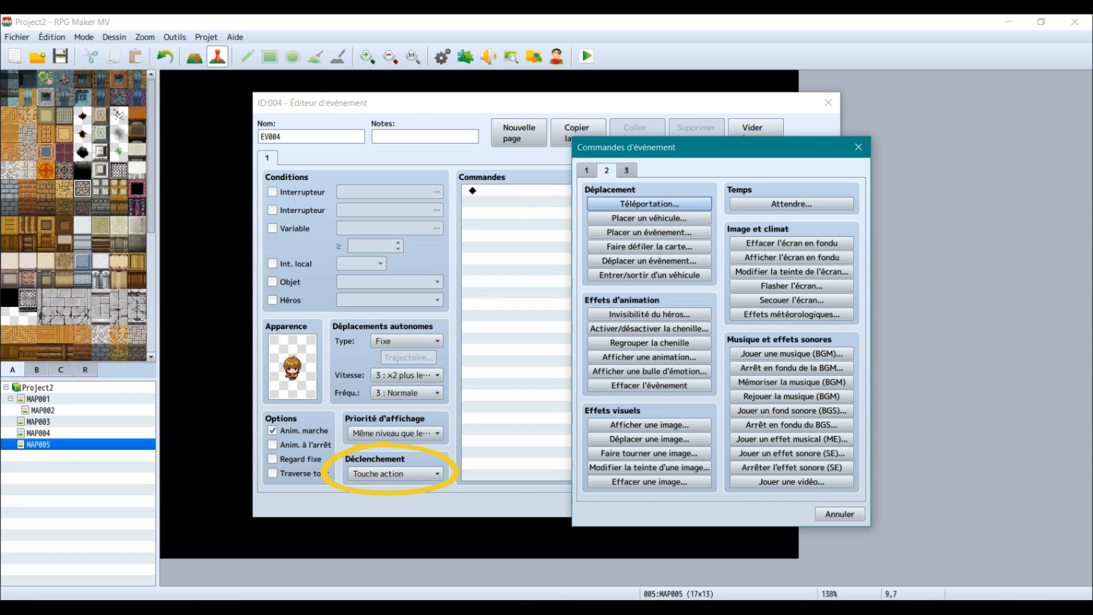
- Try composing a Show Text message for the new event reading "Bonjour à toi. Comment vas-tu ?"
left_click(587, 170)
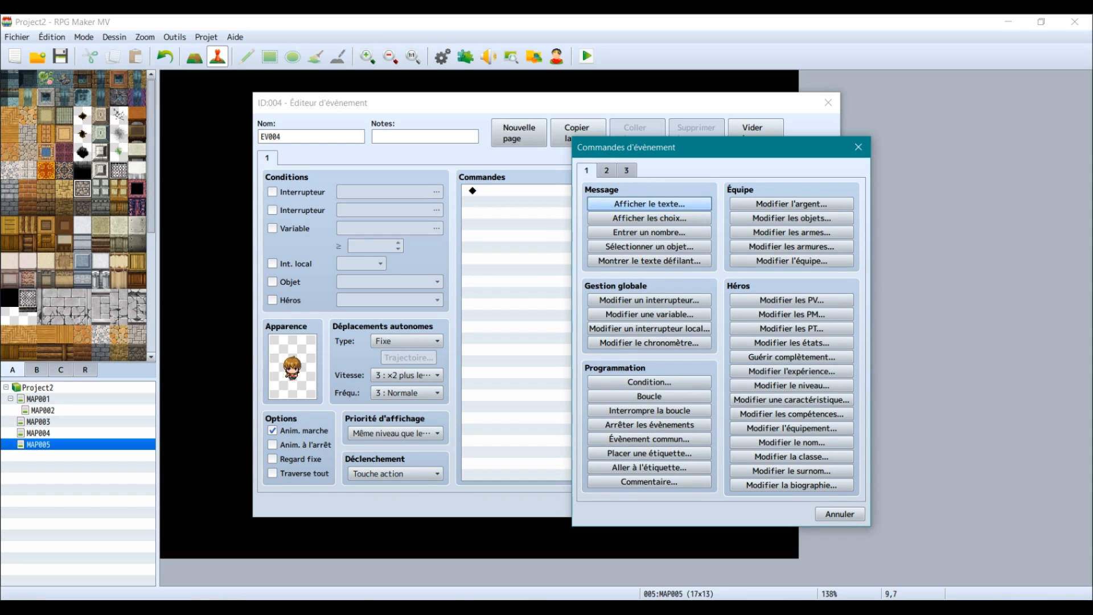
left_click(649, 204)
left_click_drag(683, 264, 534, 256)
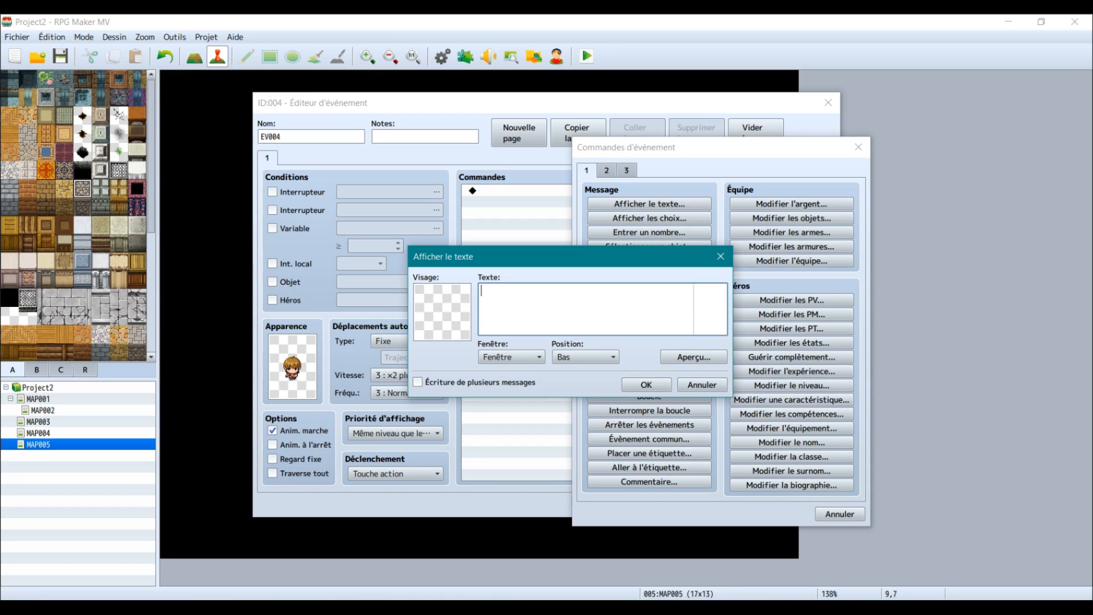
type("Bonjour à toi, j'espère que tu vas bie")
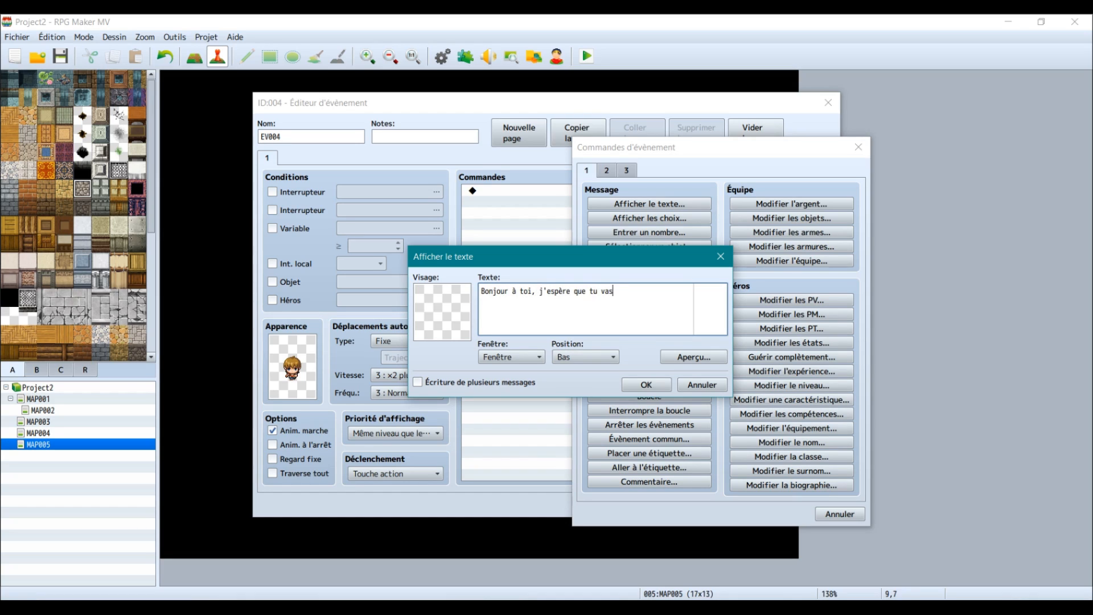
key("BackSpace")
key("BackSpace")
key("BackSpace")
key("BackSpace")
key("BackSpace")
key("BackSpace")
key("BackSpace")
key("BackSpace")
key("BackSpace")
key("BackSpace")
key("BackSpace")
key("BackSpace")
key("BackSpace")
key("BackSpace")
key("BackSpace")
key("BackSpace")
key("BackSpace")
key("BackSpace")
key("BackSpace")
key("BackSpace")
key("BackSpace")
key("BackSpace")
type("Comment vas-tu ?")
left_click(540, 291)
key("BackSpace")
key("BackSpace")
type(".")
- Look at the People1 faces for the message, discard the message command, and save the event
double_click(443, 312)
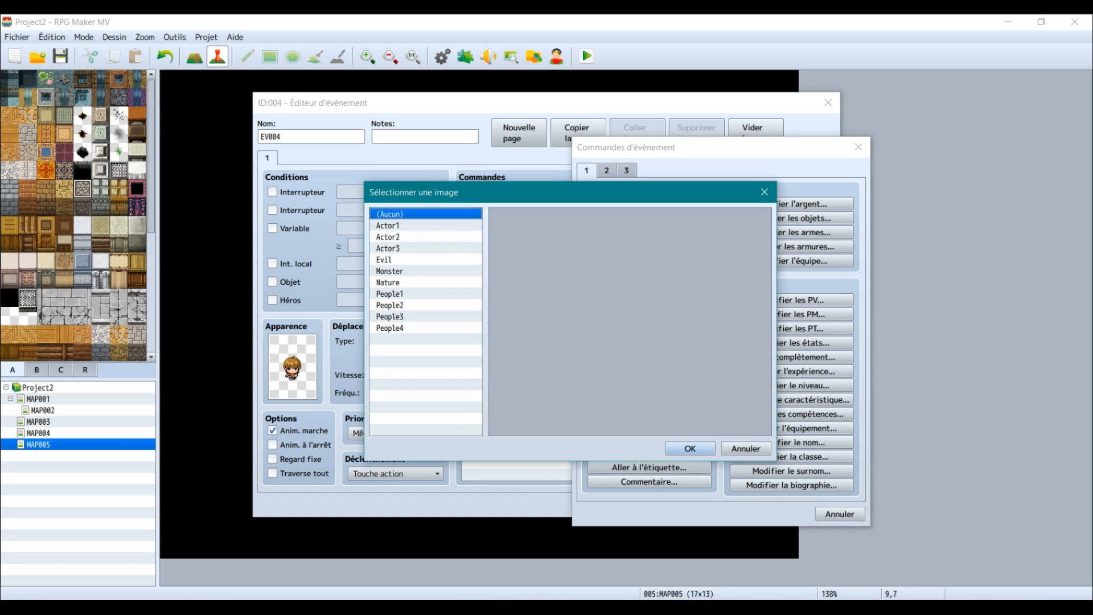
left_click(389, 293)
left_click_drag(512, 192, 544, 231)
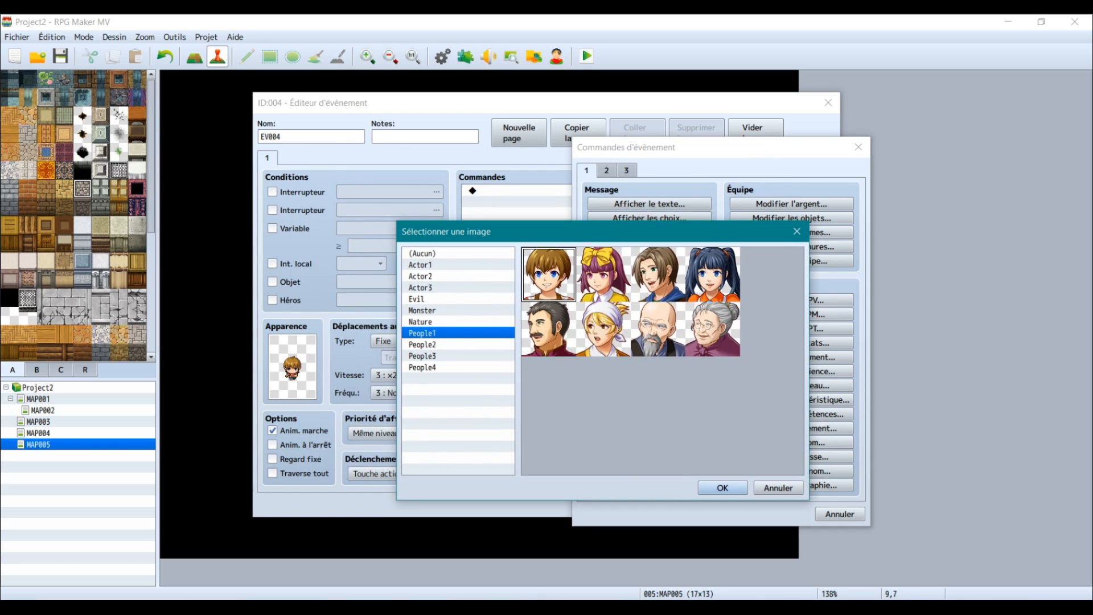
left_click(779, 488)
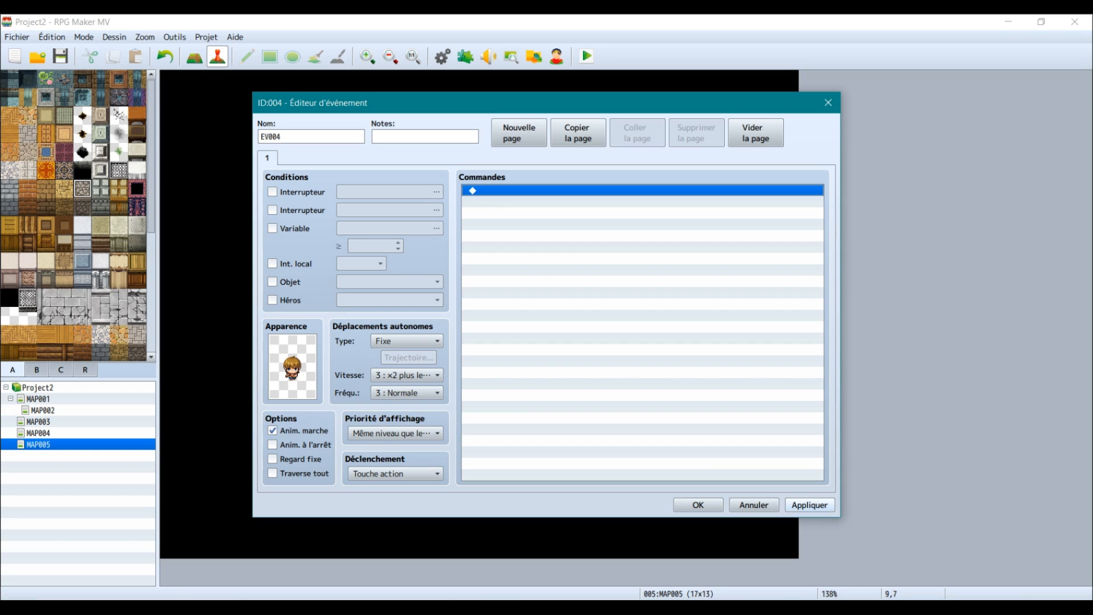
left_click(698, 505)
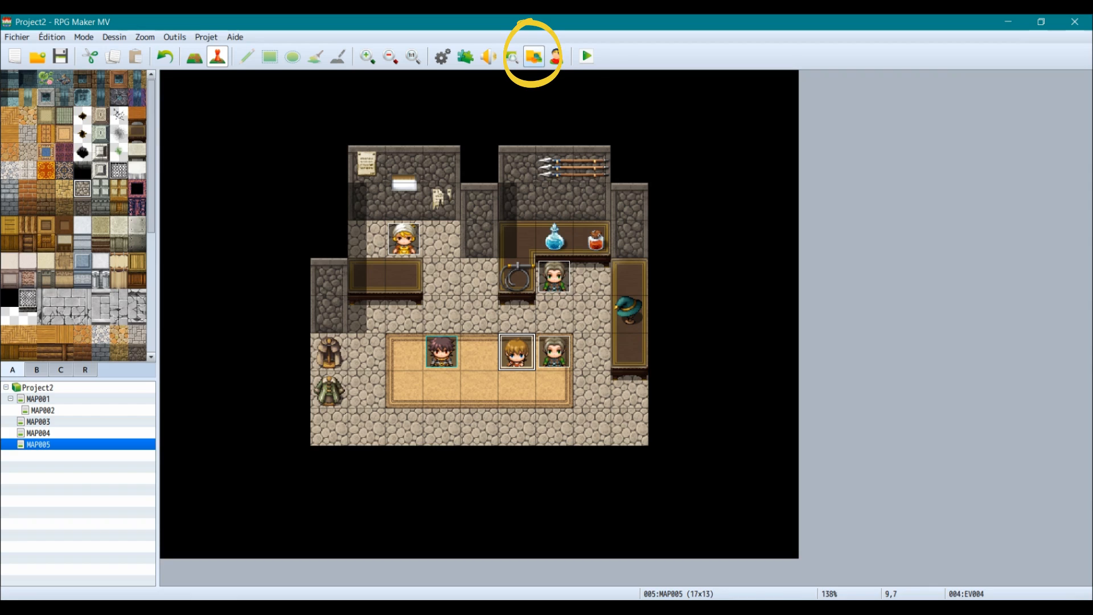
- Open the resource manager and browse the character portraits stored in img/pictures
left_click(534, 56)
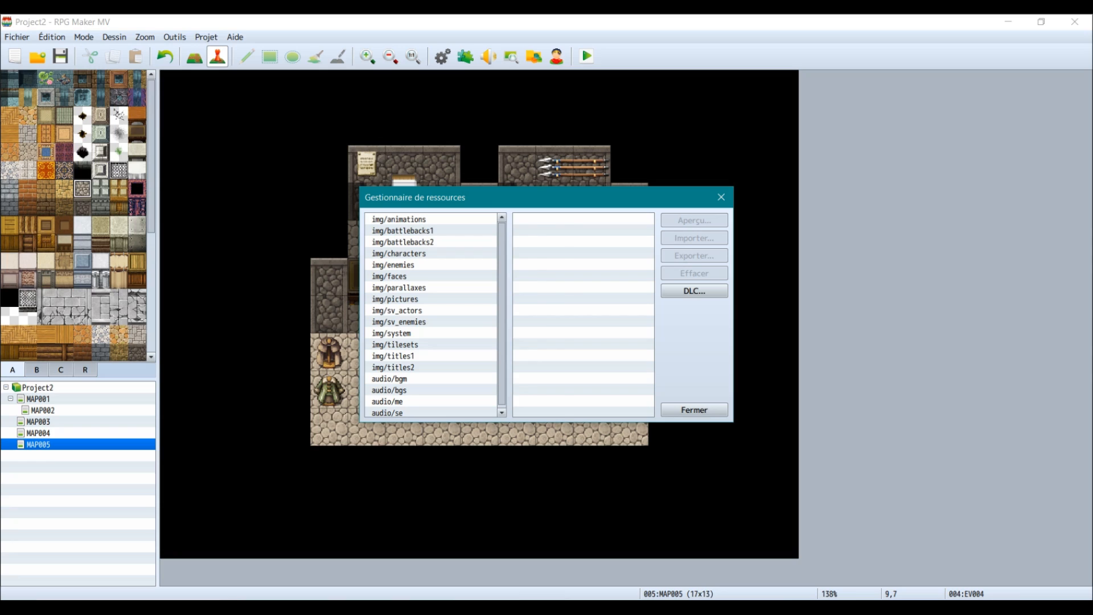
left_click(395, 299)
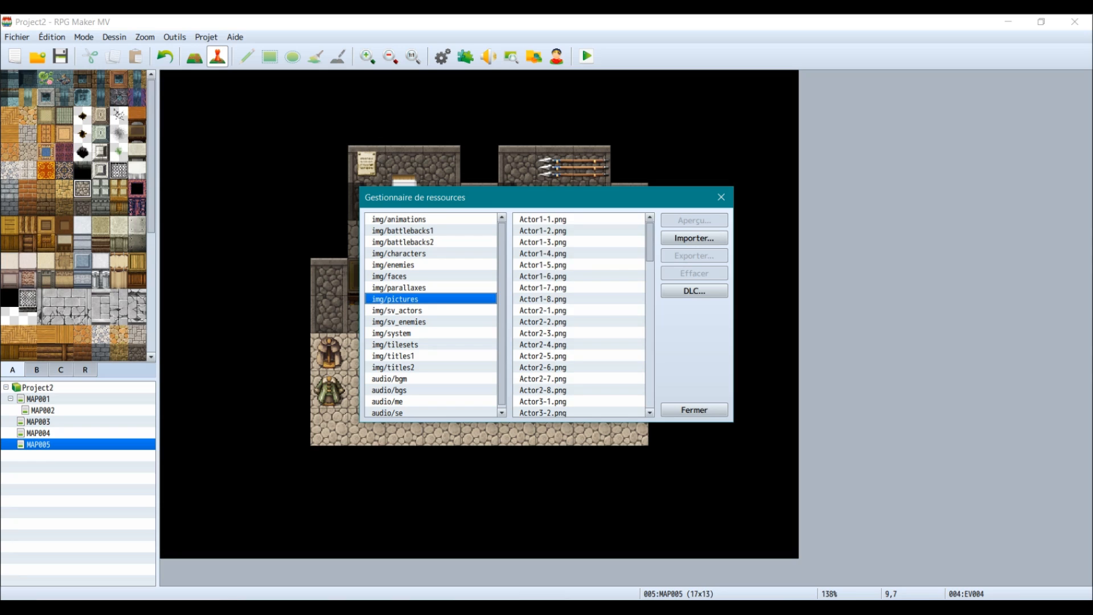
scroll(581, 277, "down", 4)
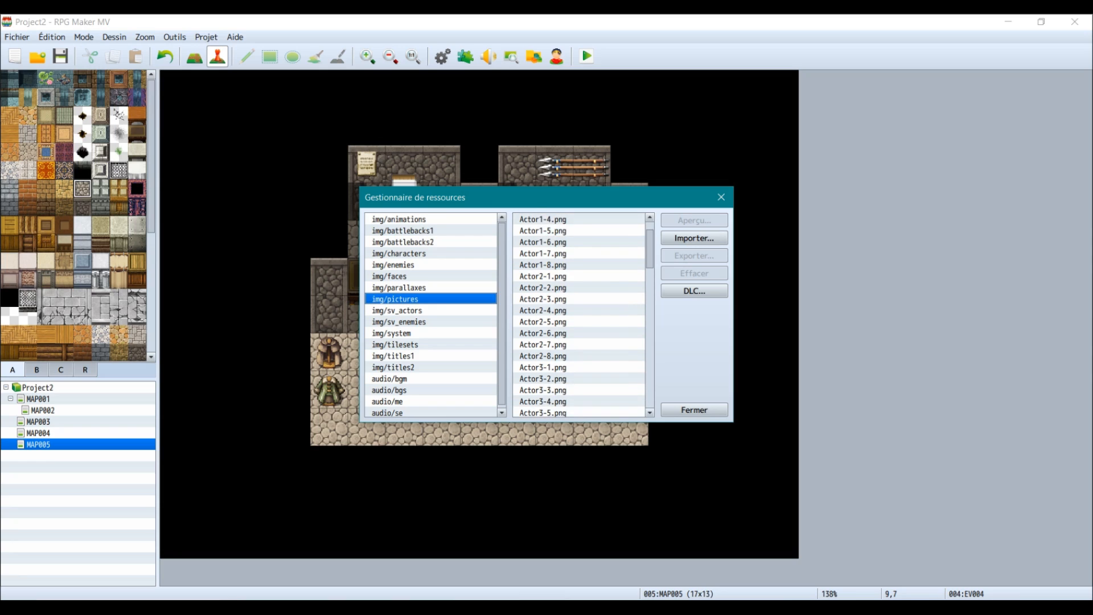
left_click(569, 277)
scroll(581, 276, "down", 3)
scroll(581, 315, "down", 10)
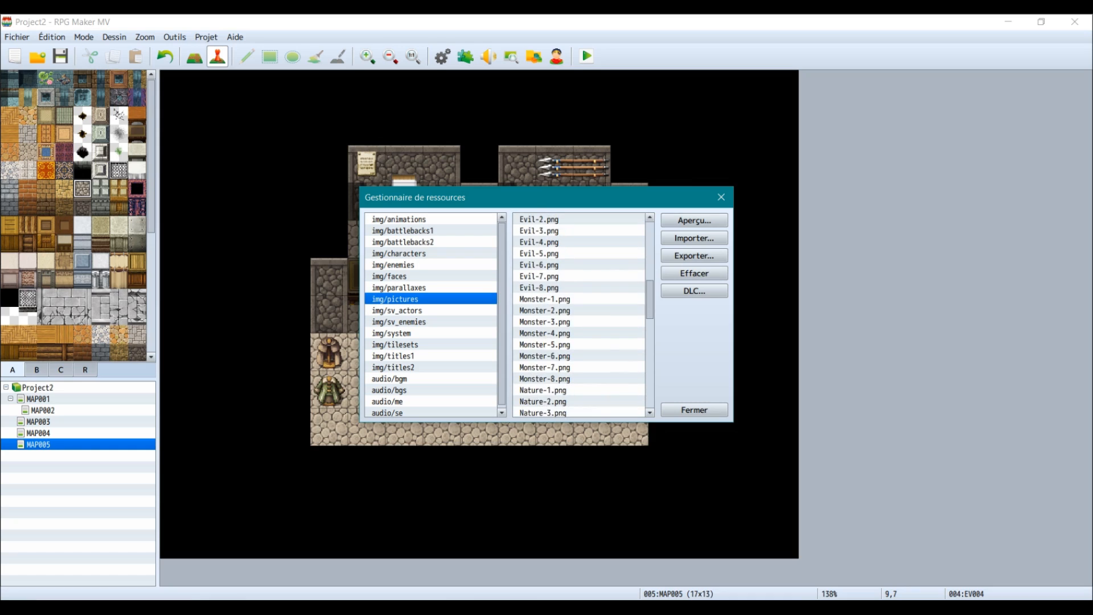
scroll(581, 315, "down", 1)
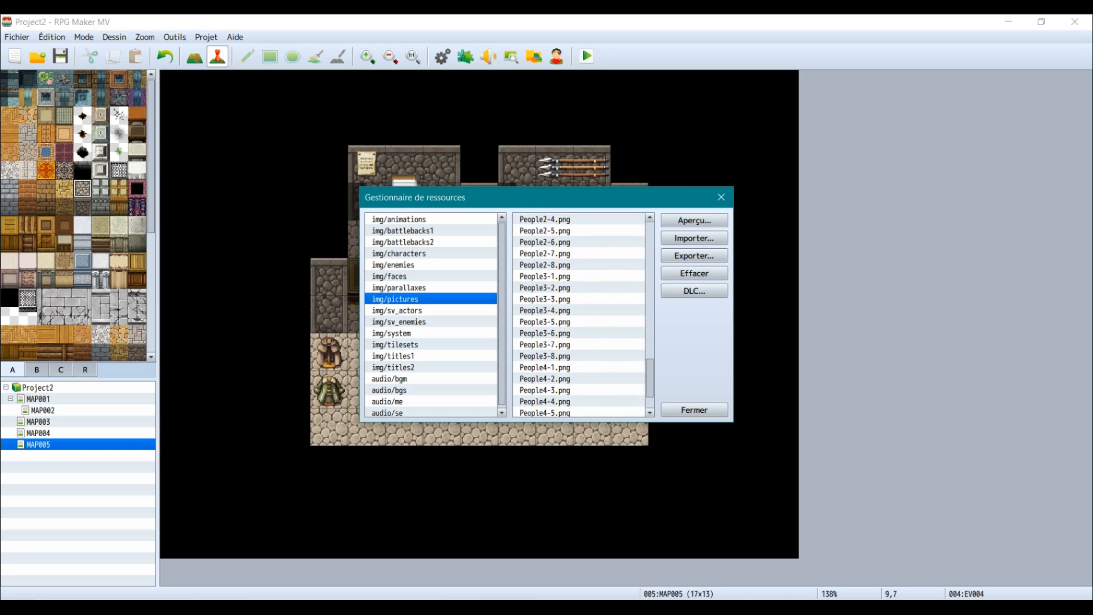
scroll(580, 315, "up", 3)
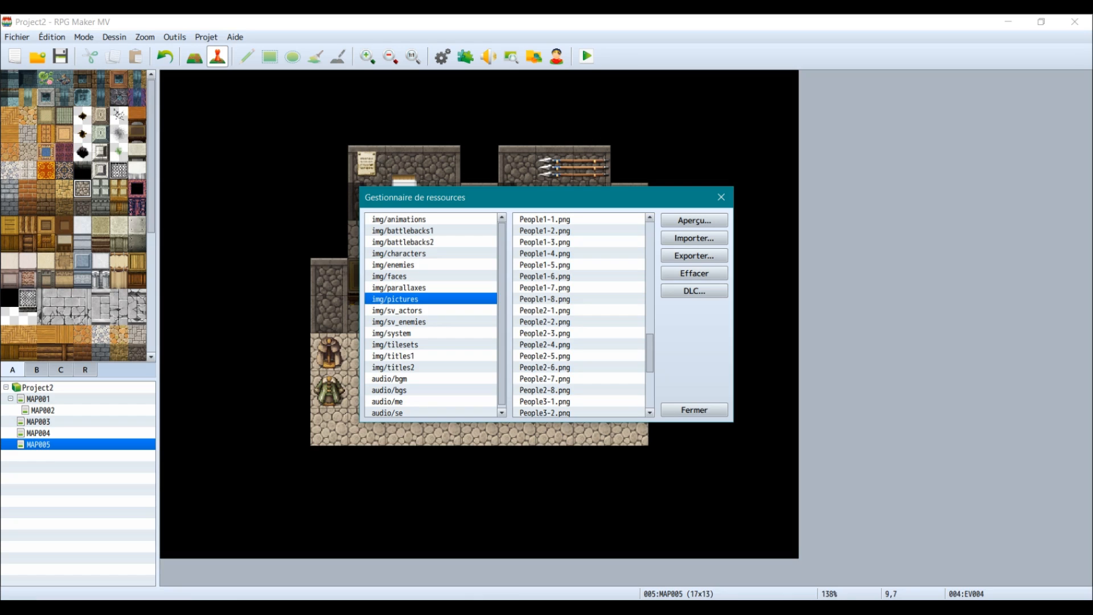
scroll(579, 315, "up", 3)
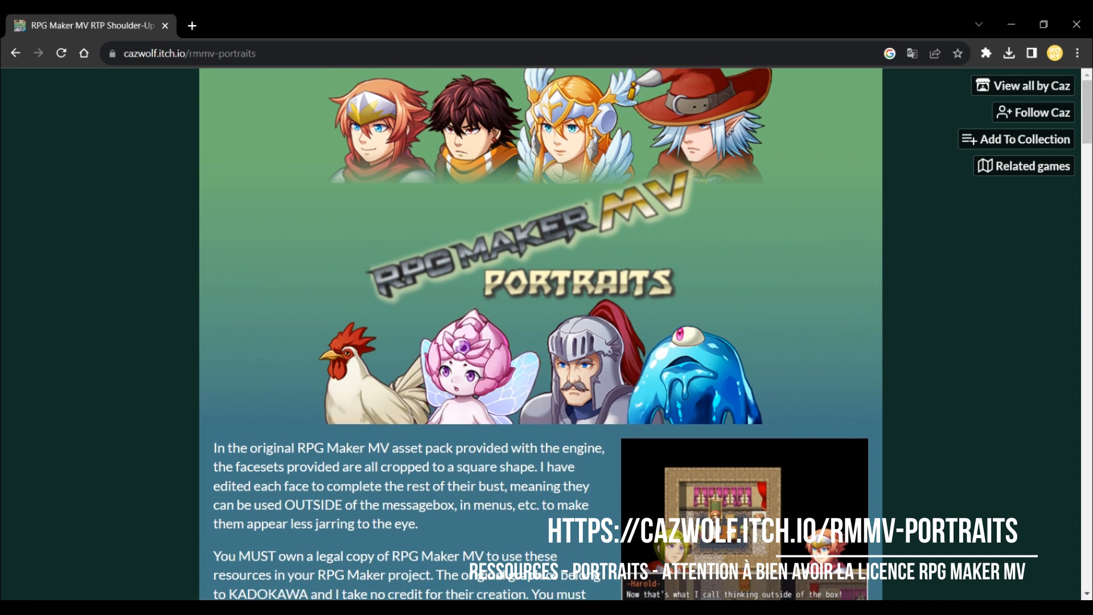
- Switch to the browser and read through the RPG Maker MV portraits page, including its included character sets and download section
scroll(540, 336, "down", 1)
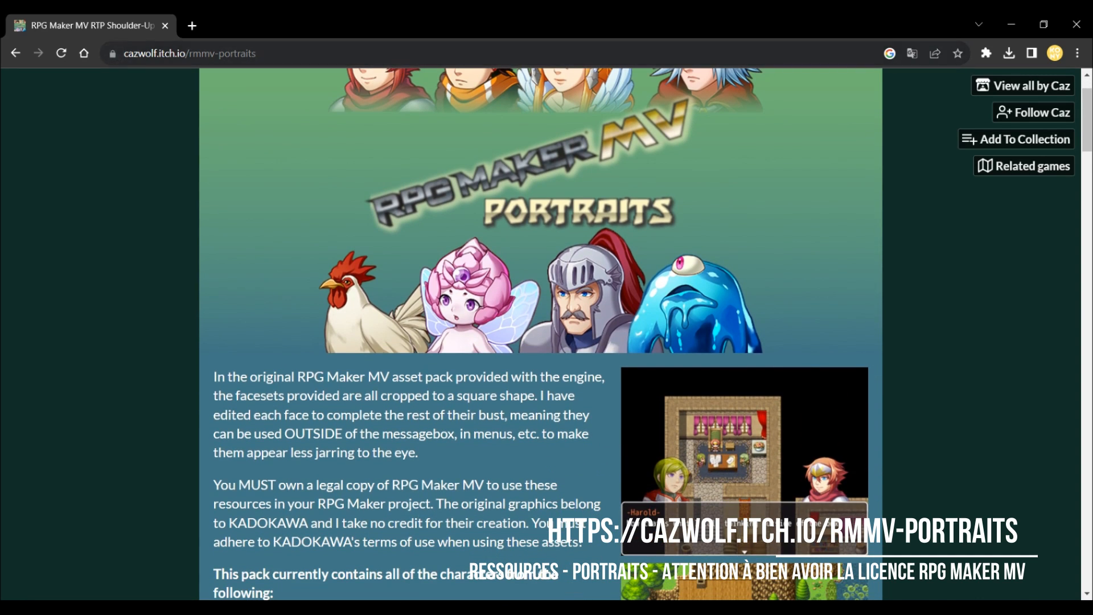
scroll(541, 336, "down", 10)
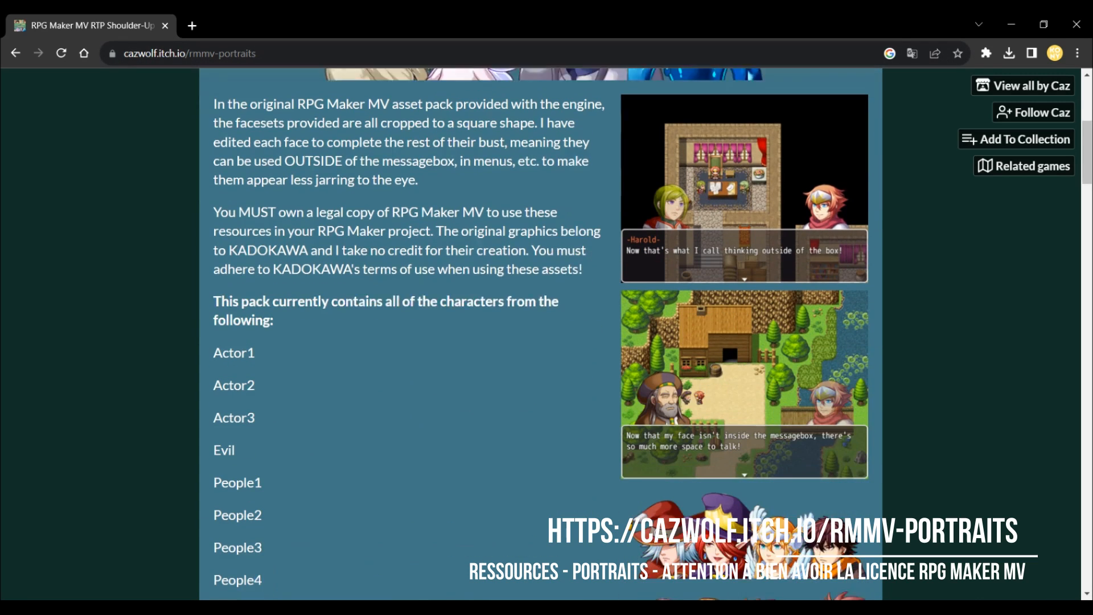
scroll(541, 336, "up", 2)
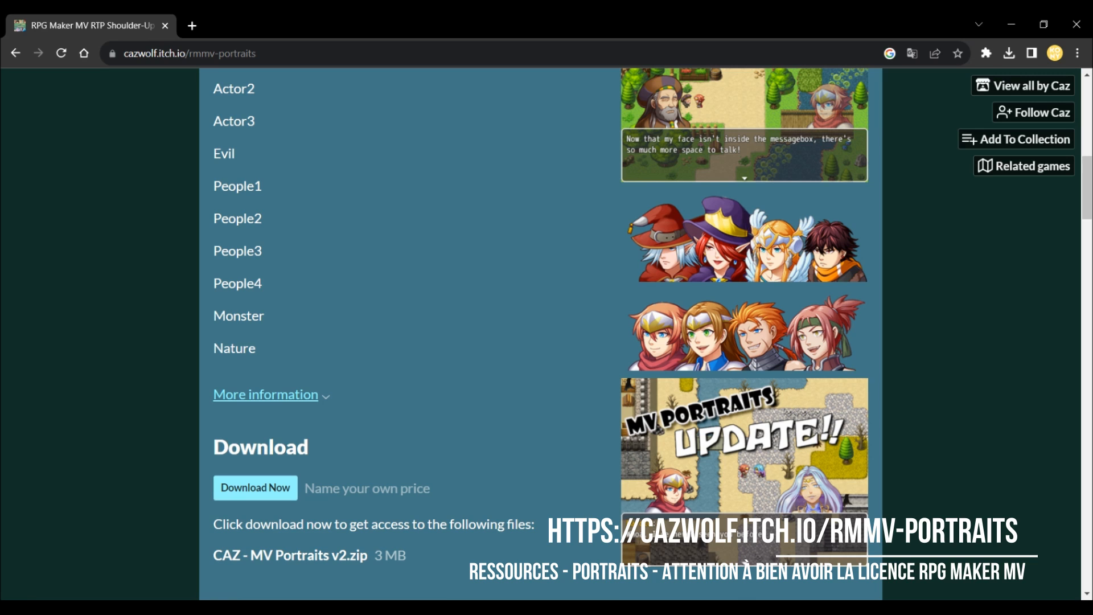
scroll(541, 336, "up", 5)
scroll(541, 336, "down", 3)
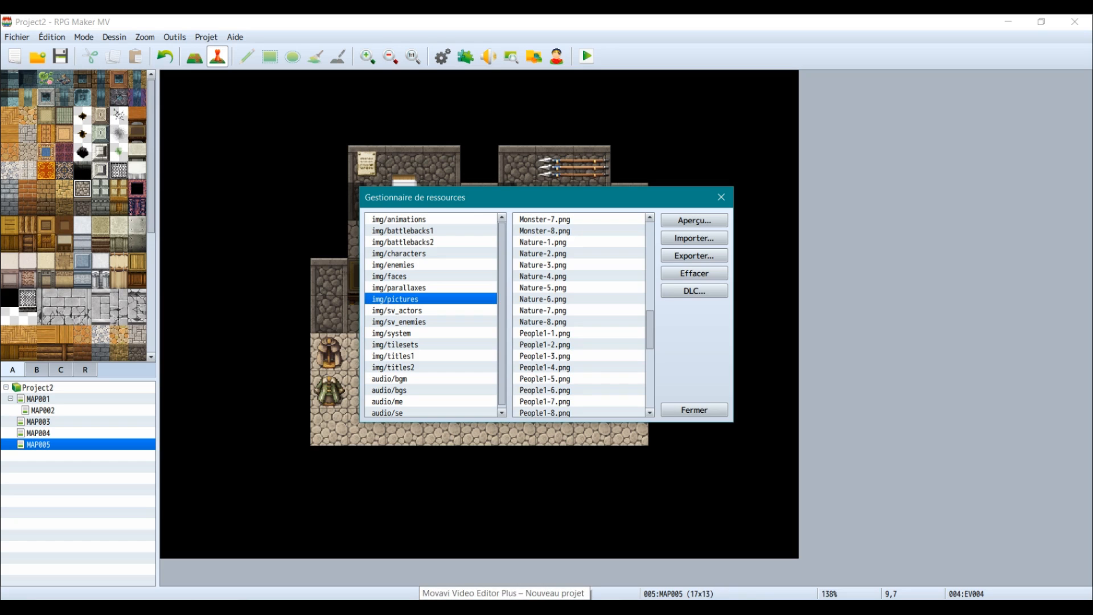
- Reopen the resource manager on img/pictures, view the import file browser, cancel the import, and close the manager
left_click(694, 410)
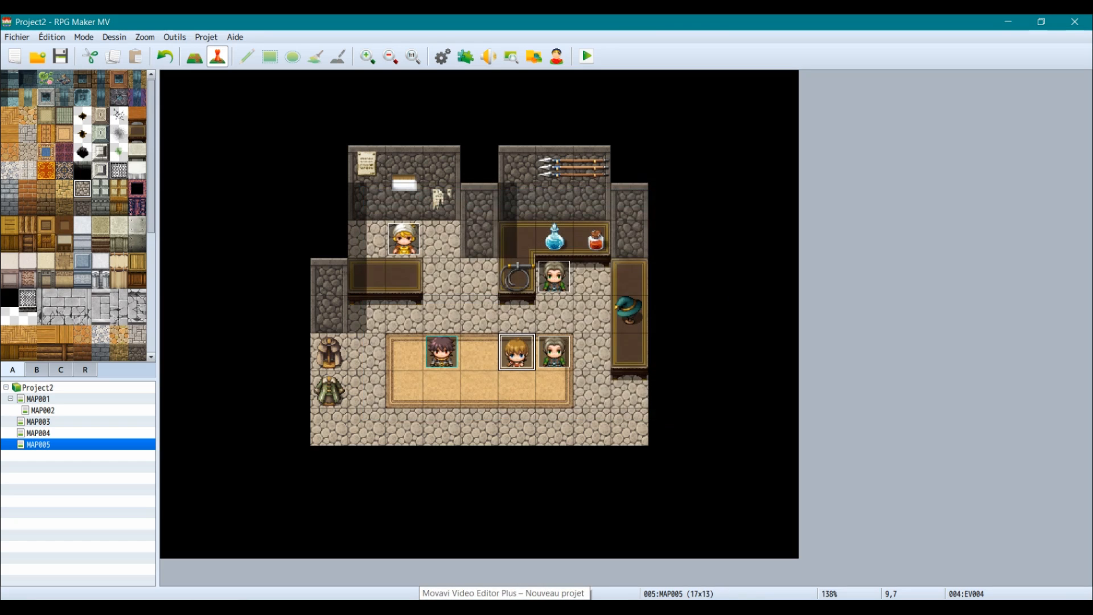
left_click(534, 56)
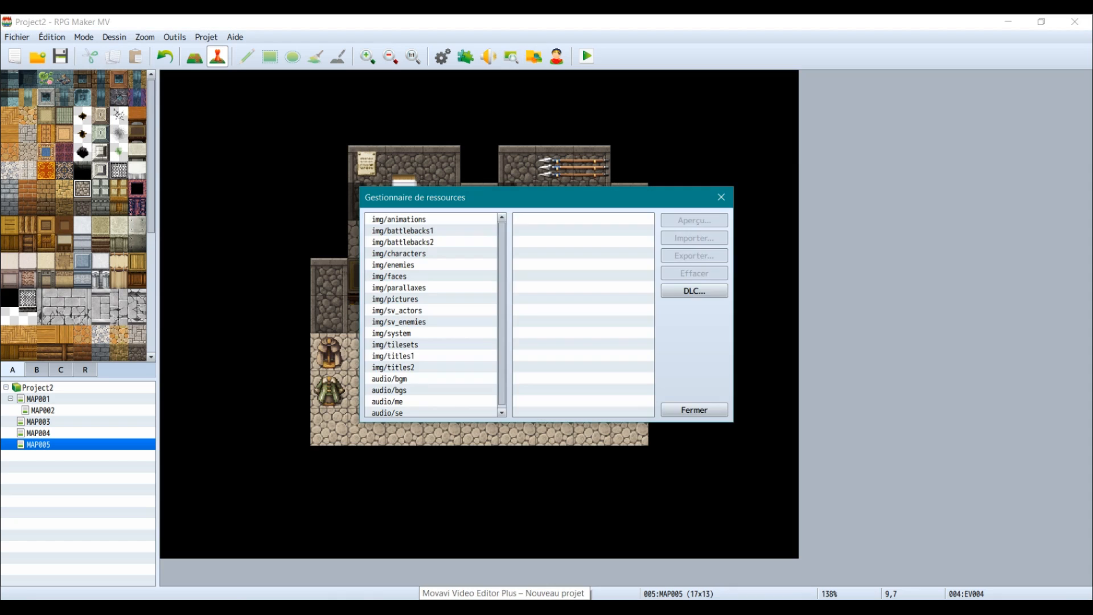
left_click(395, 299)
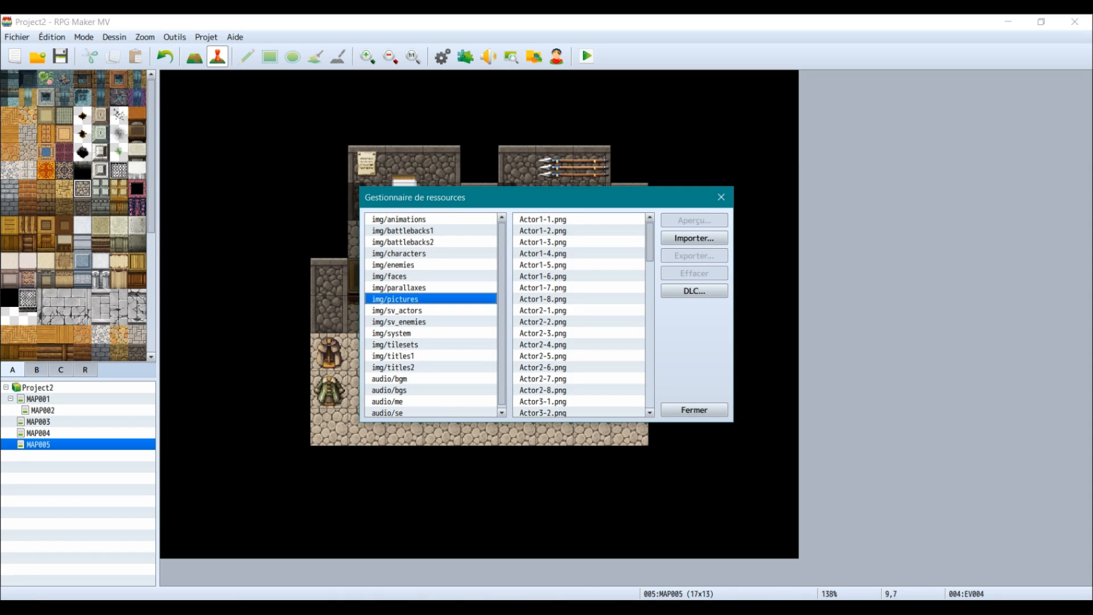
left_click(694, 238)
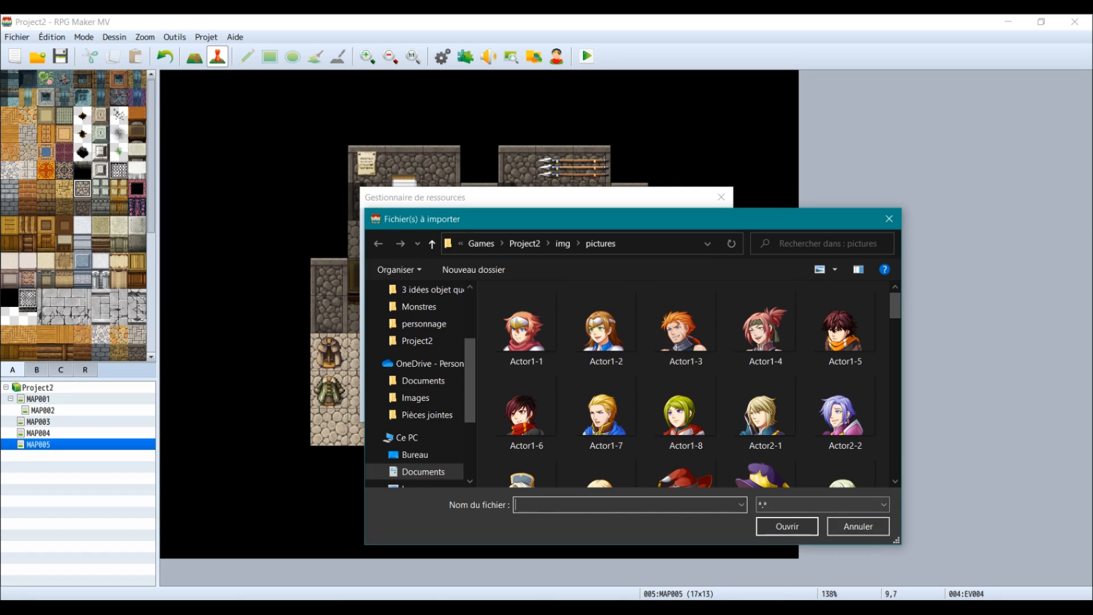
left_click(858, 526)
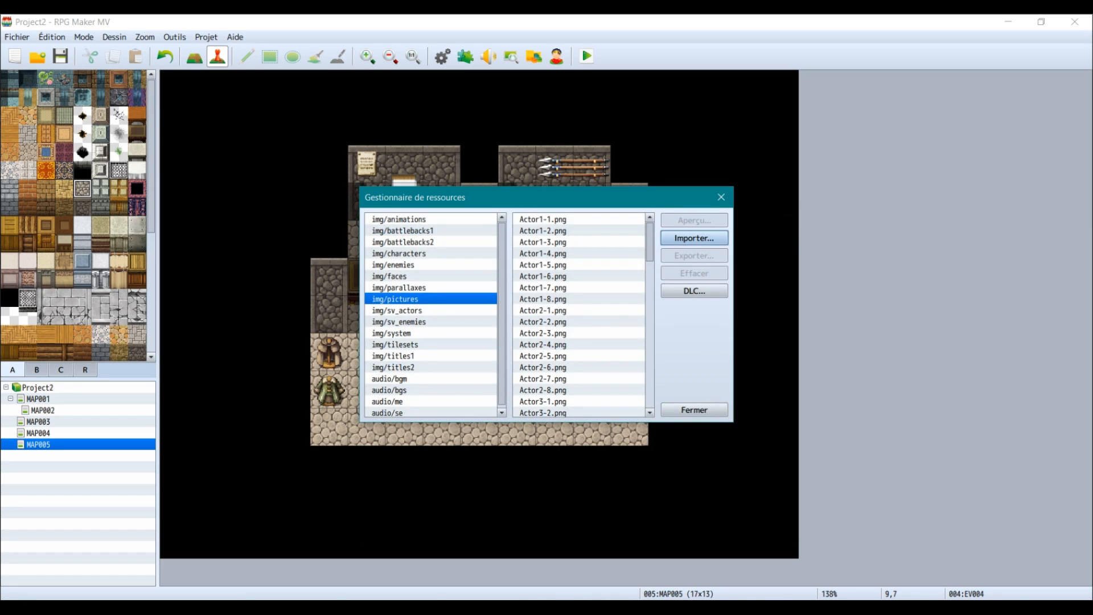
left_click(693, 410)
- Reopen EV004 and start a Show Picture command using the portrait People1-1 as picture number 1
key("Return")
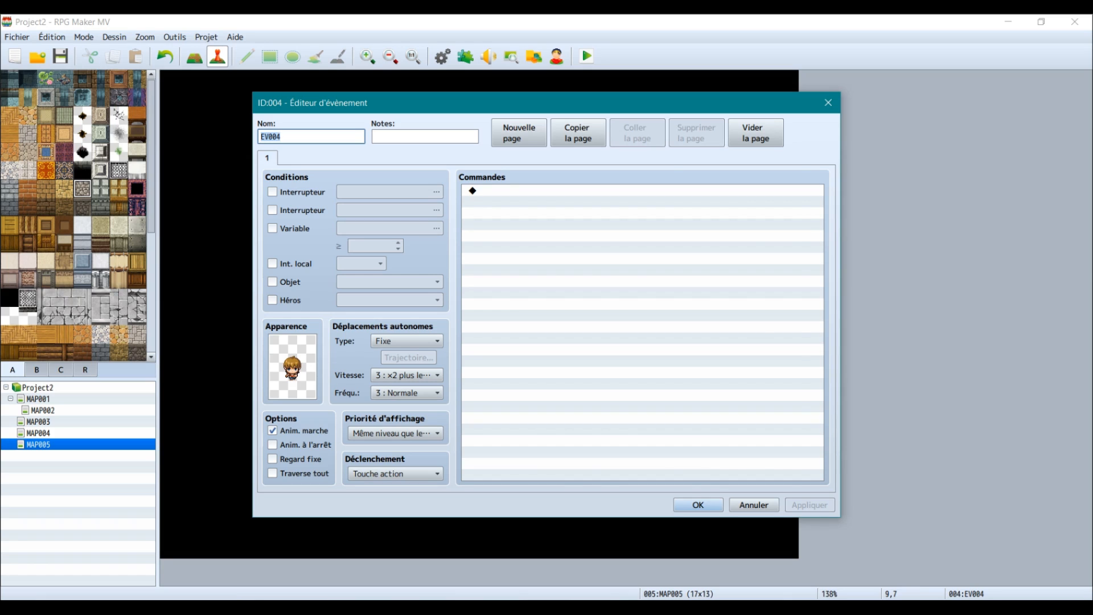
double_click(570, 191)
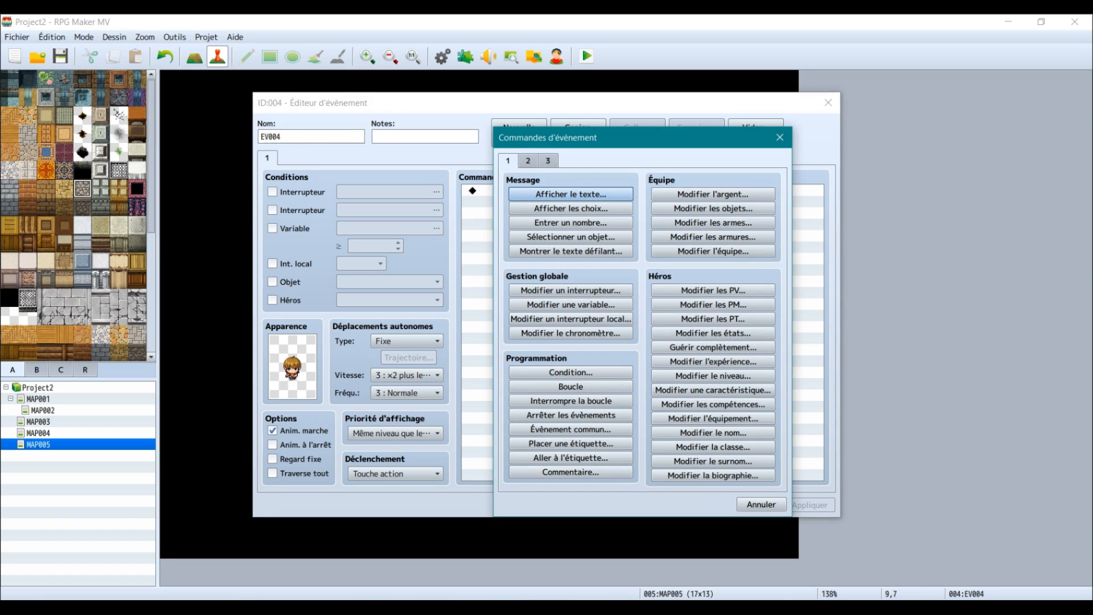
left_click(528, 161)
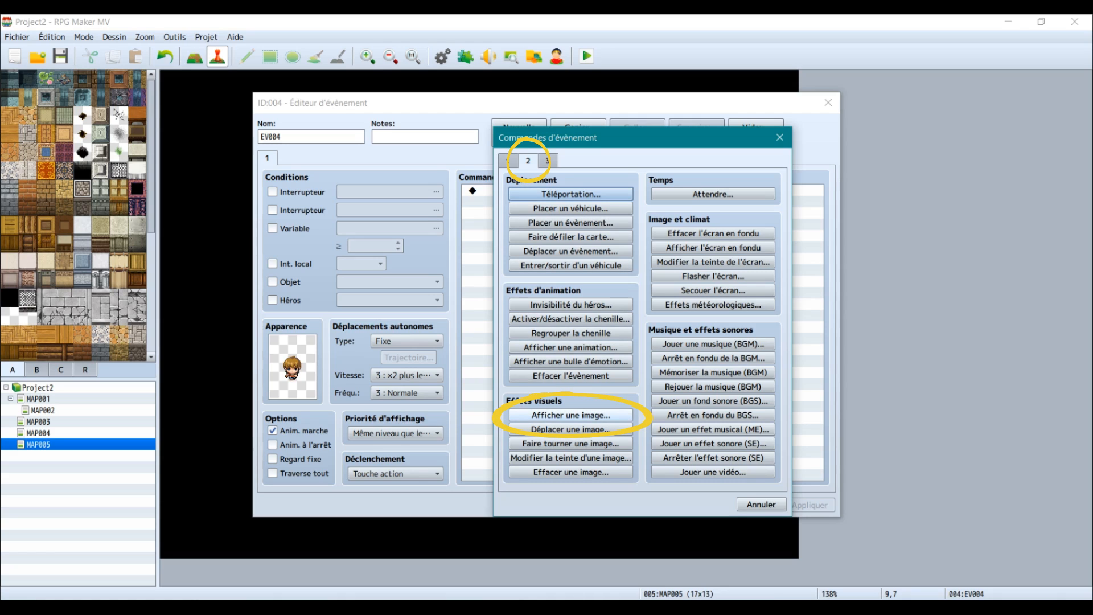
left_click(571, 415)
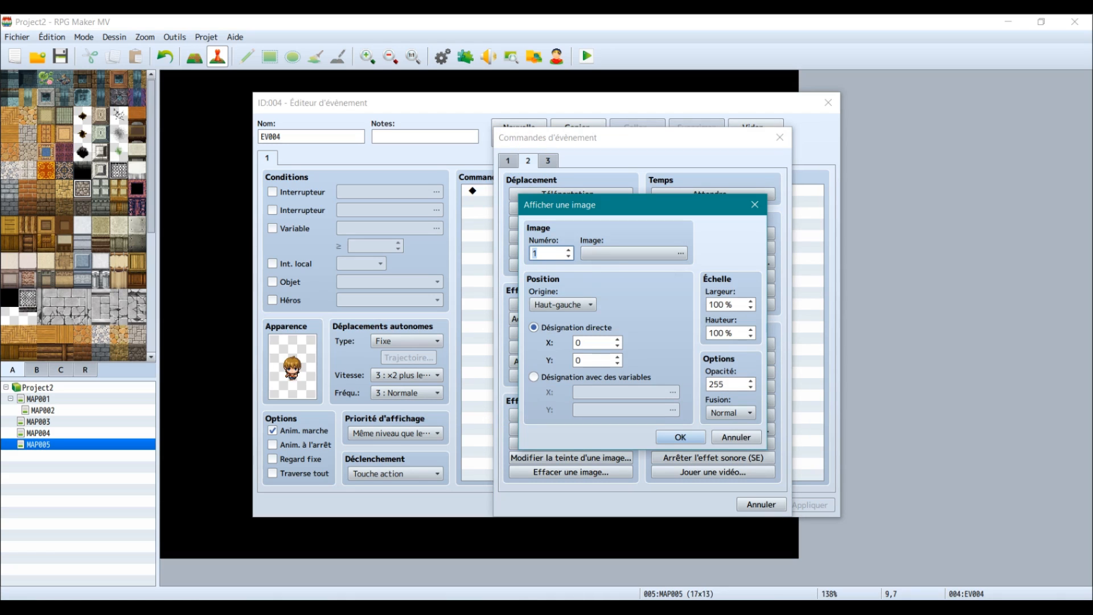
left_click(632, 253)
scroll(494, 322, "down", 19)
scroll(490, 339, "down", 2)
left_click(481, 340)
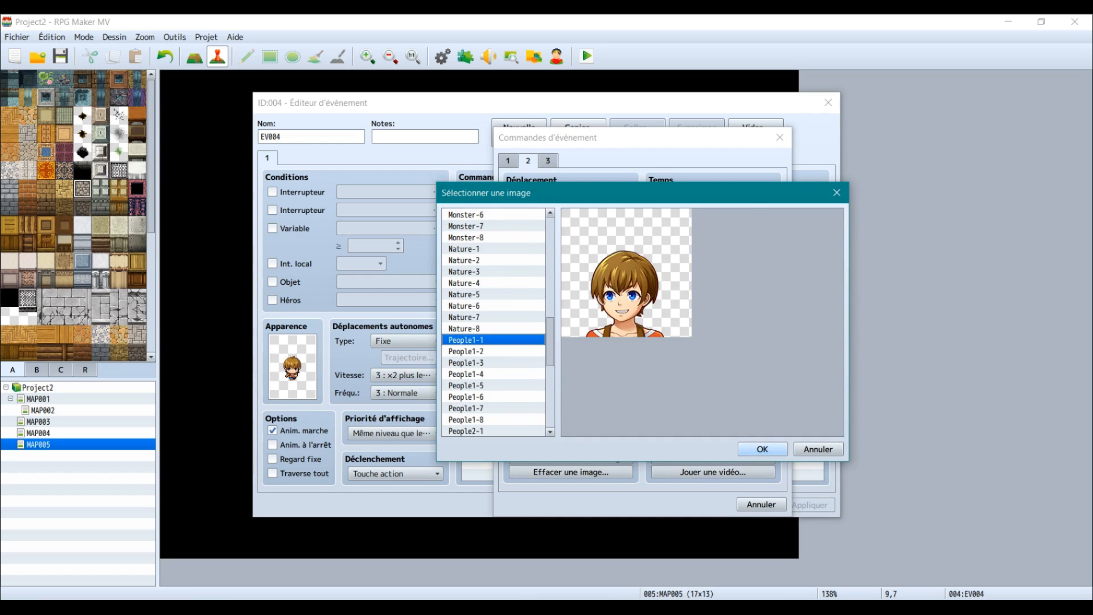
left_click(762, 449)
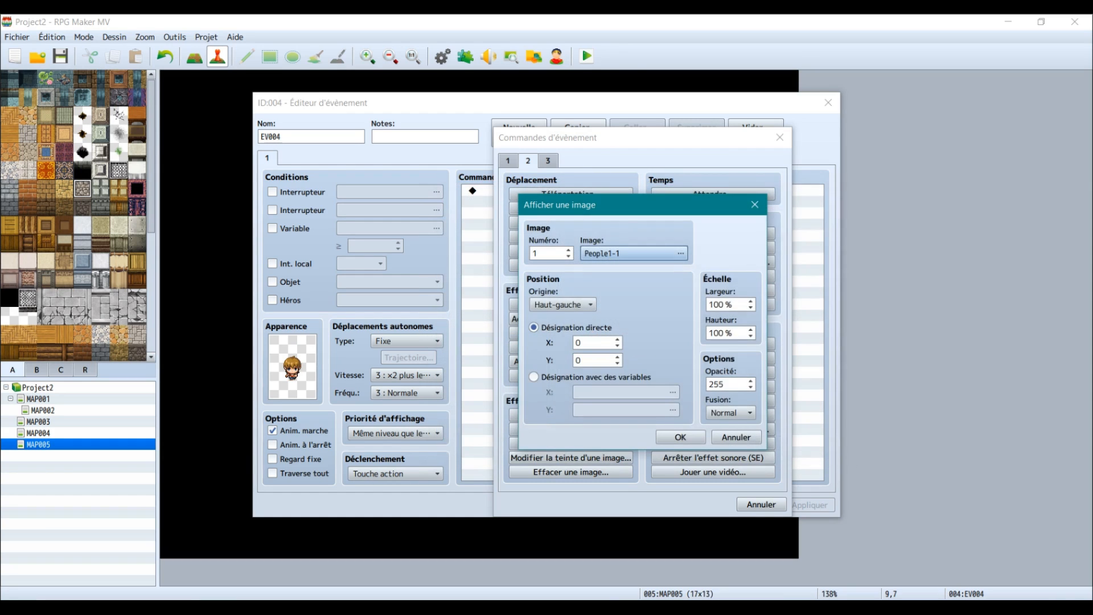
left_click_drag(643, 205, 672, 196)
left_click(664, 245)
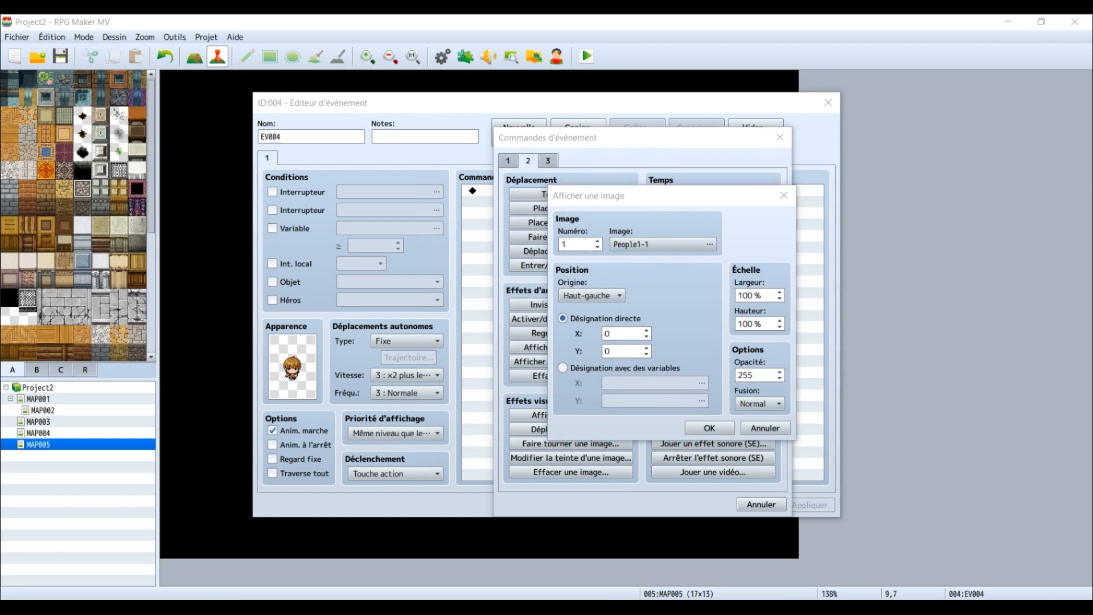
left_click(791, 439)
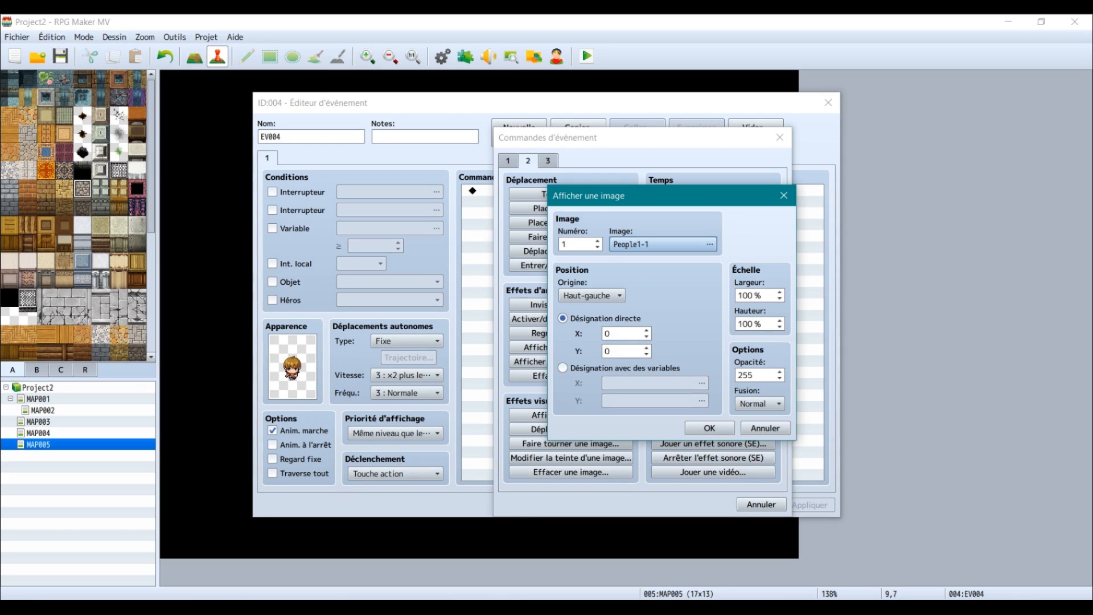
- Set the picture's direct position to X 550 and Y 220, and add the command to the event
double_click(608, 333)
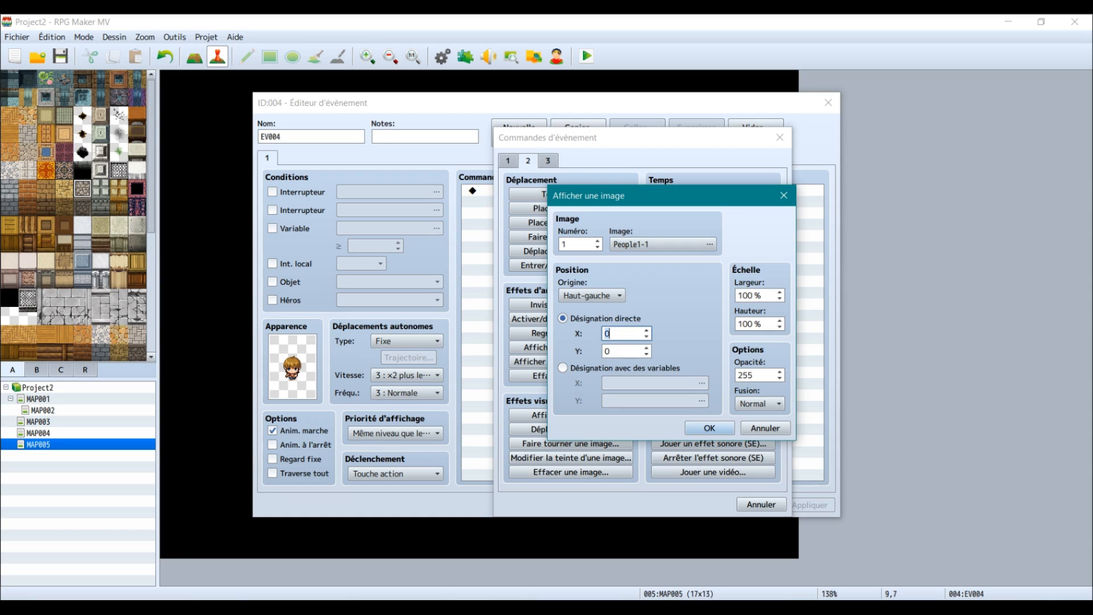
type("550")
key("Tab")
type("220")
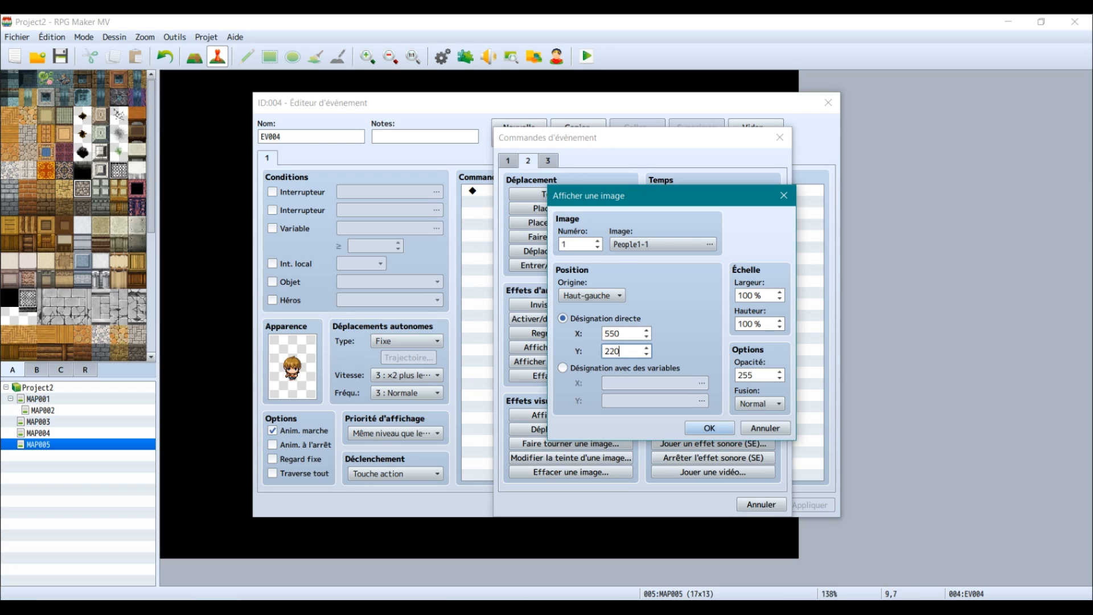
key("Return")
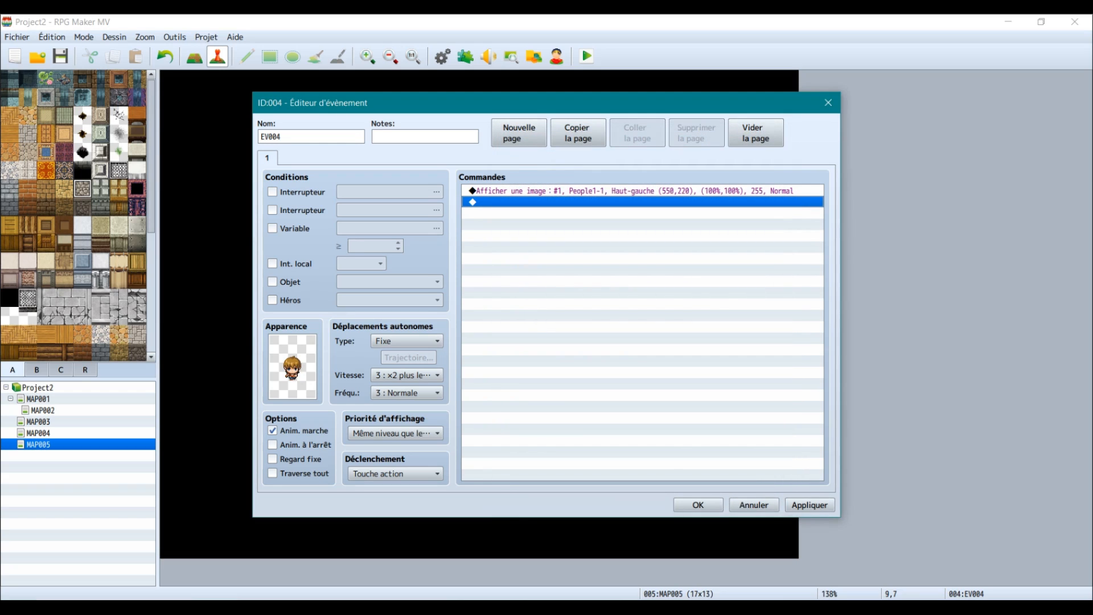
- Start a Show Text command below the picture command with the message "Salut ! Comment vas-tu ?"
key("Return")
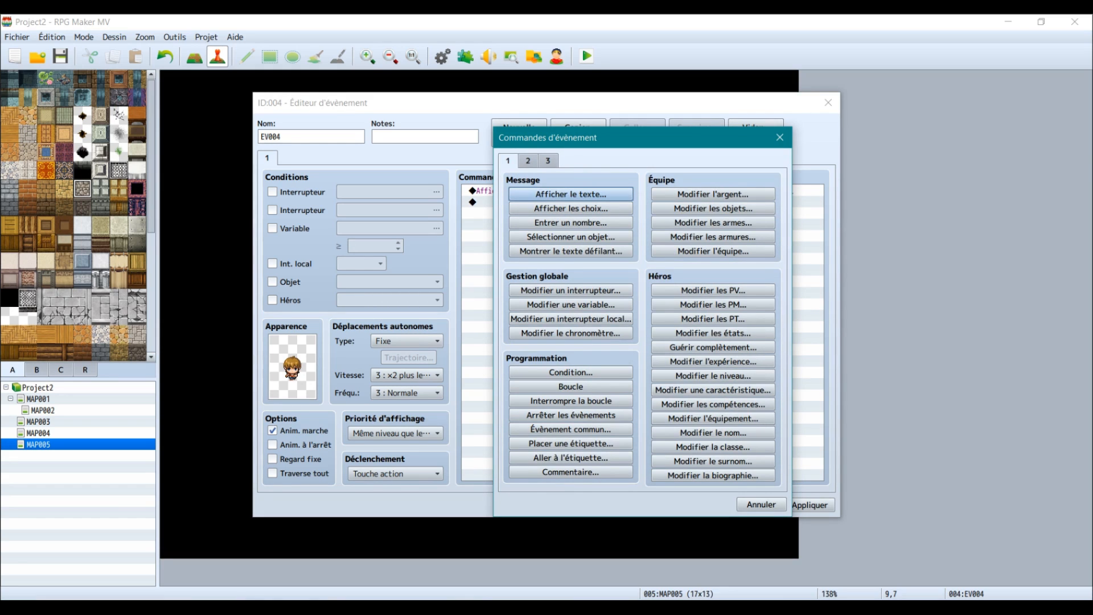
key("Return")
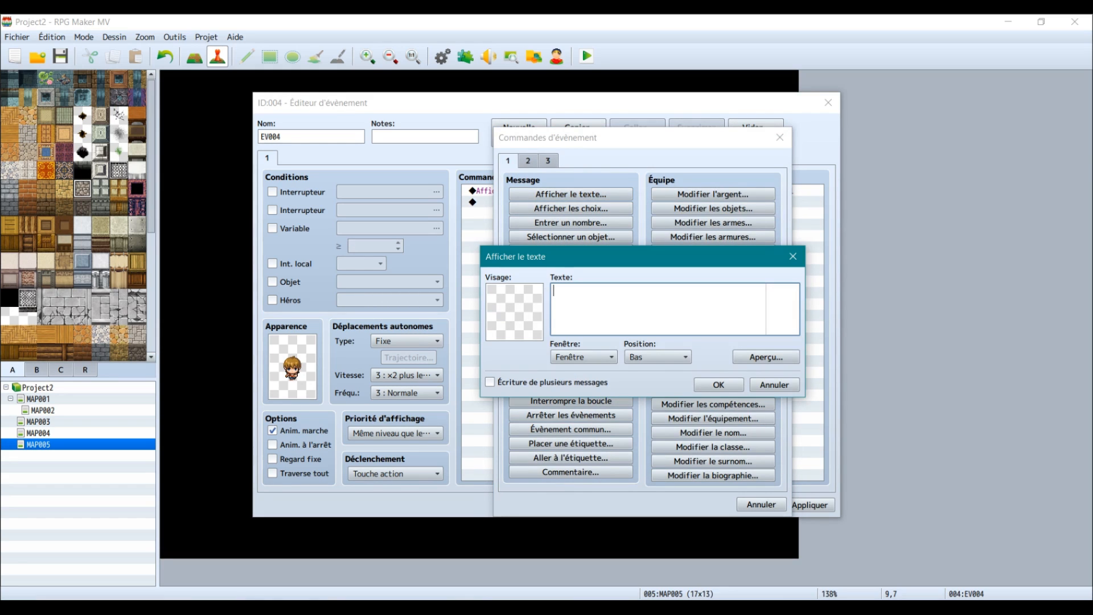
type("Salut ! Comment")
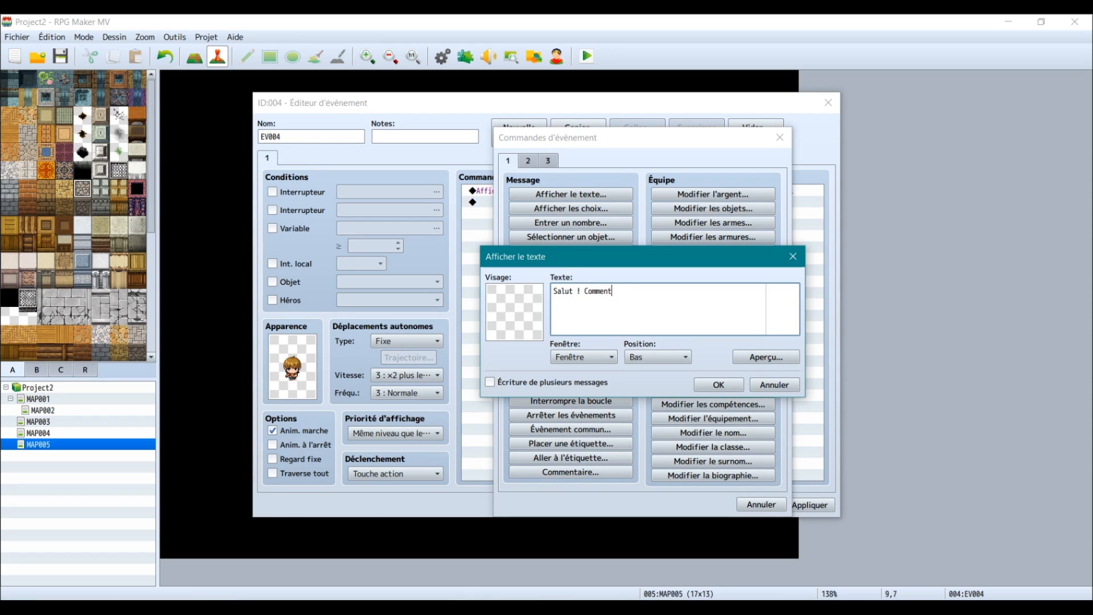
type(" vas-tu ?")
left_click_drag(592, 257, 583, 234)
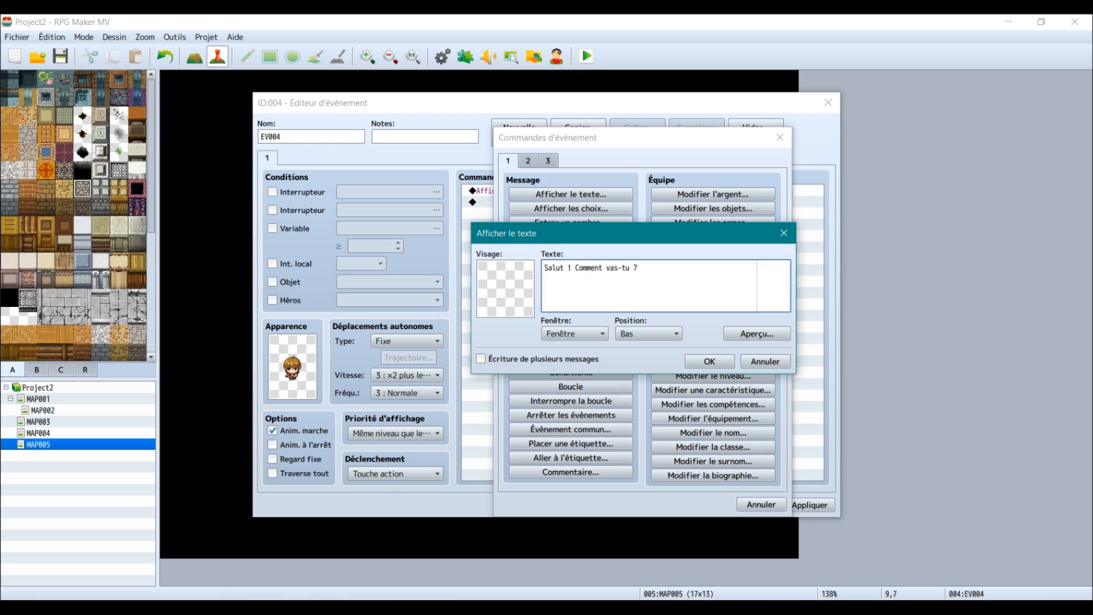
- Insert the colour code \C[2] in front of "Comment vas-tu ?" in the message text
mouse_move(638, 280)
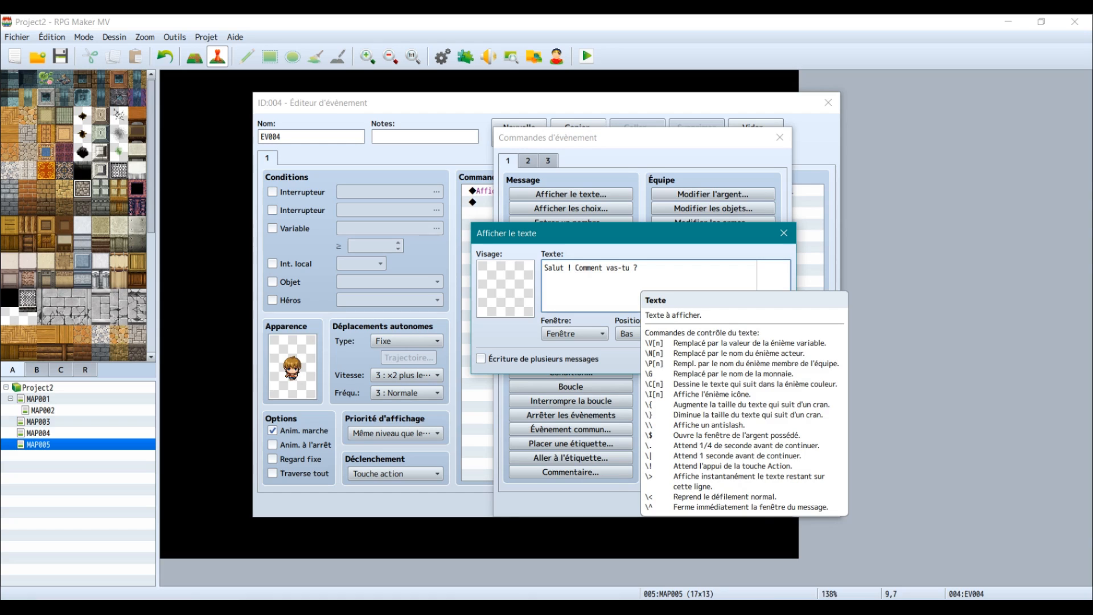
key("shift+Right")
key("shift+Right")
key("shift+Right")
key("shift+Right")
key("shift+Right")
key("shift+Right")
key("shift+Right")
key("shift+Right")
key("shift+Right")
key("shift+Right")
key("shift+Right")
key("shift+Right")
key("shift+Right")
key("shift+Right")
key("shift+Right")
key("shift+Right")
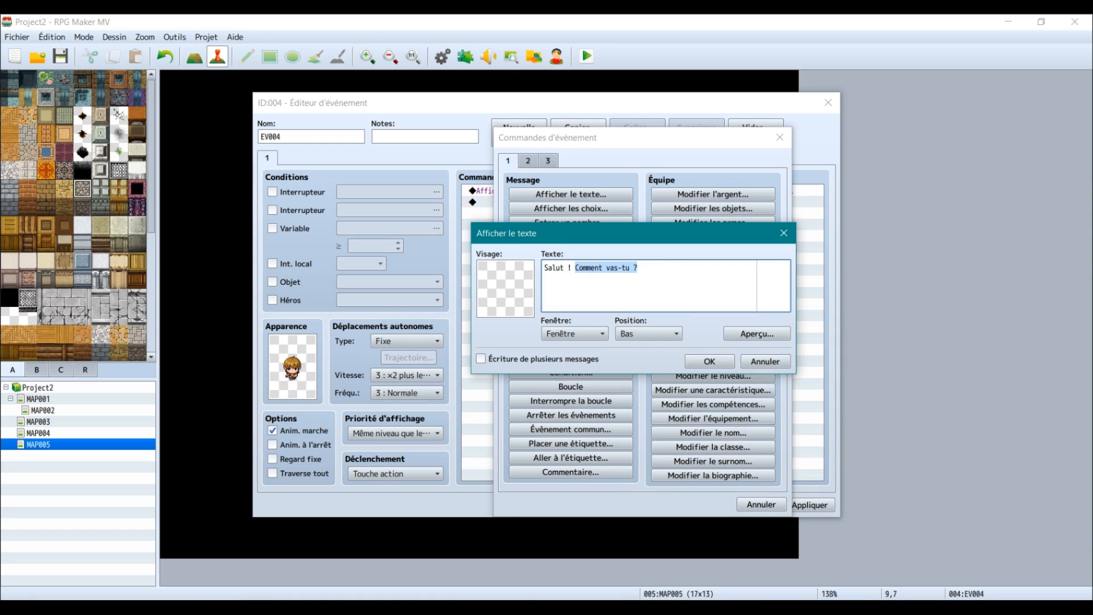
key("Left")
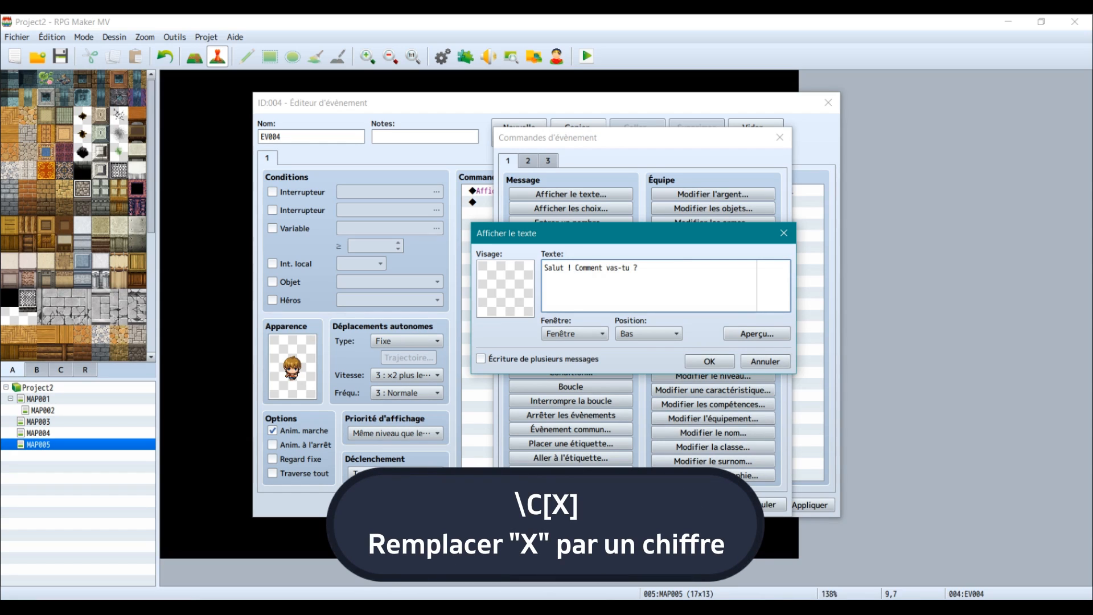
type("\\C[]")
key("Left")
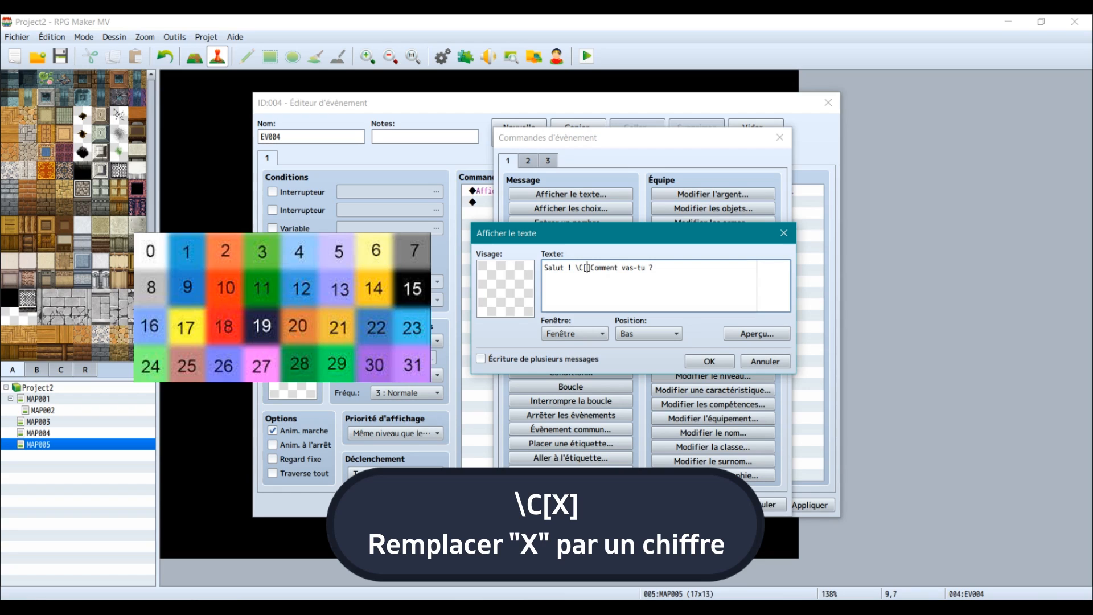
type("2")
- Copy the colour code behind "vas-tu", change it to \C[0], and preview the message
left_click(649, 268)
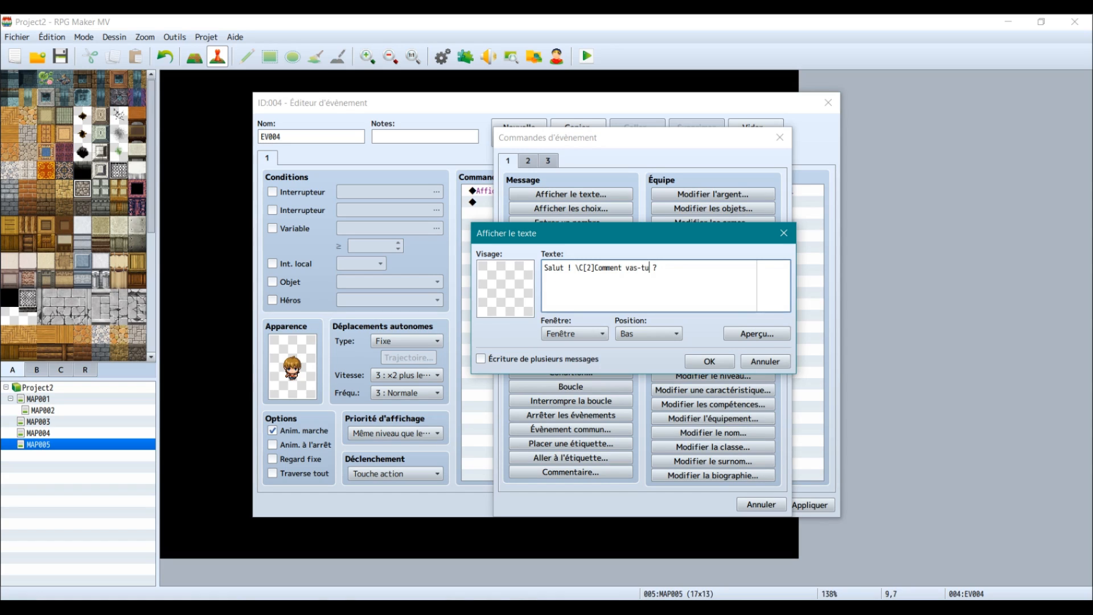
left_click_drag(579, 268, 595, 268)
key("ctrl+c")
left_click(649, 268)
key("ctrl+v")
key("BackSpace")
type("0")
left_click(680, 268)
left_click(756, 334)
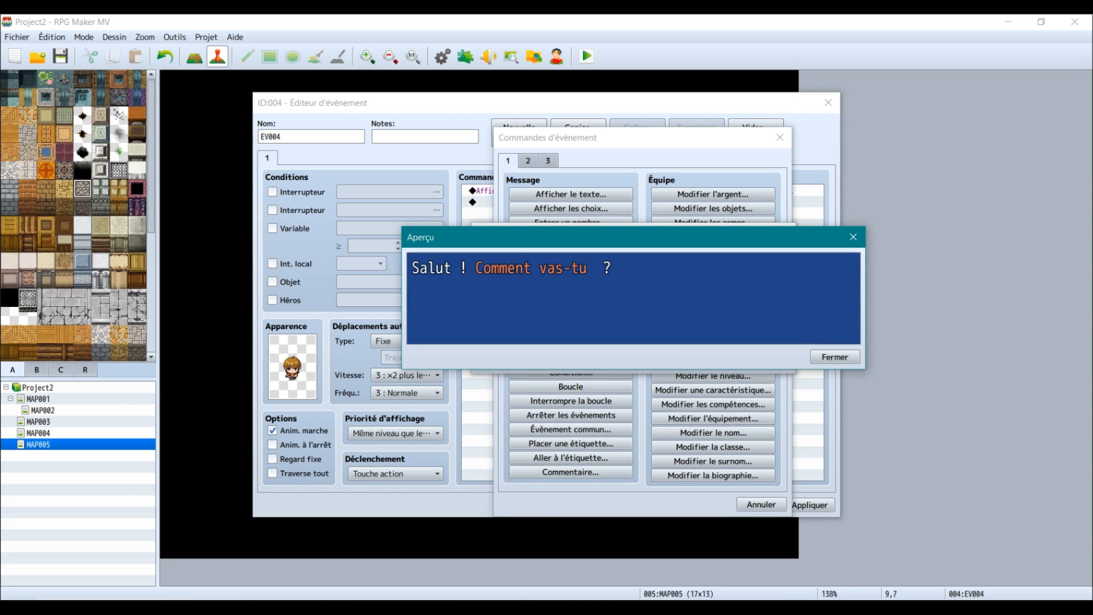
left_click(836, 357)
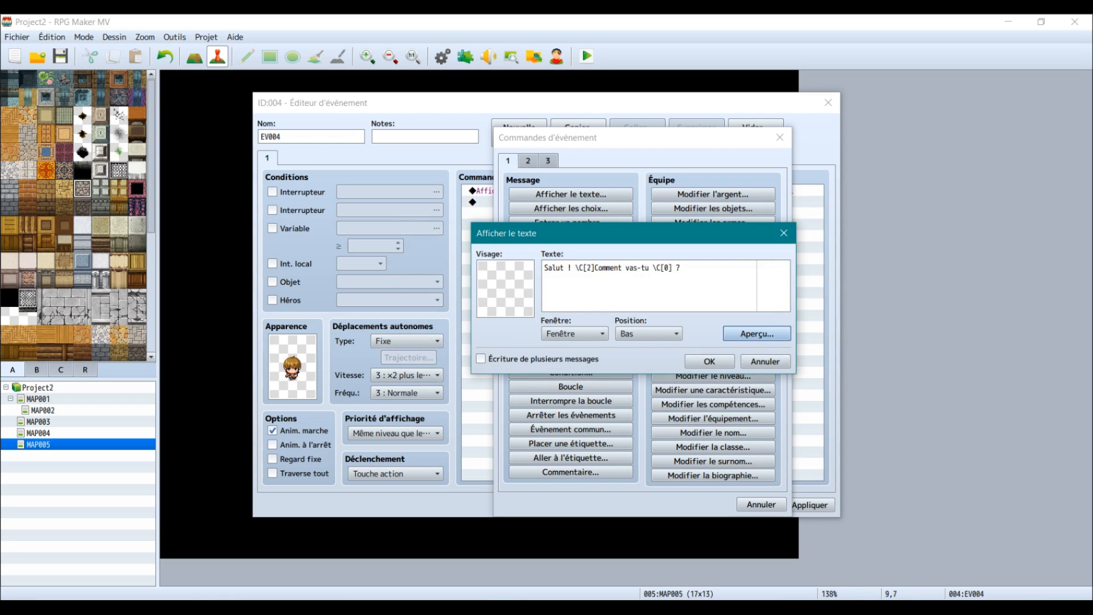
- Remove the space after "Salut" and extend its punctuation to three exclamation marks
left_click(576, 268)
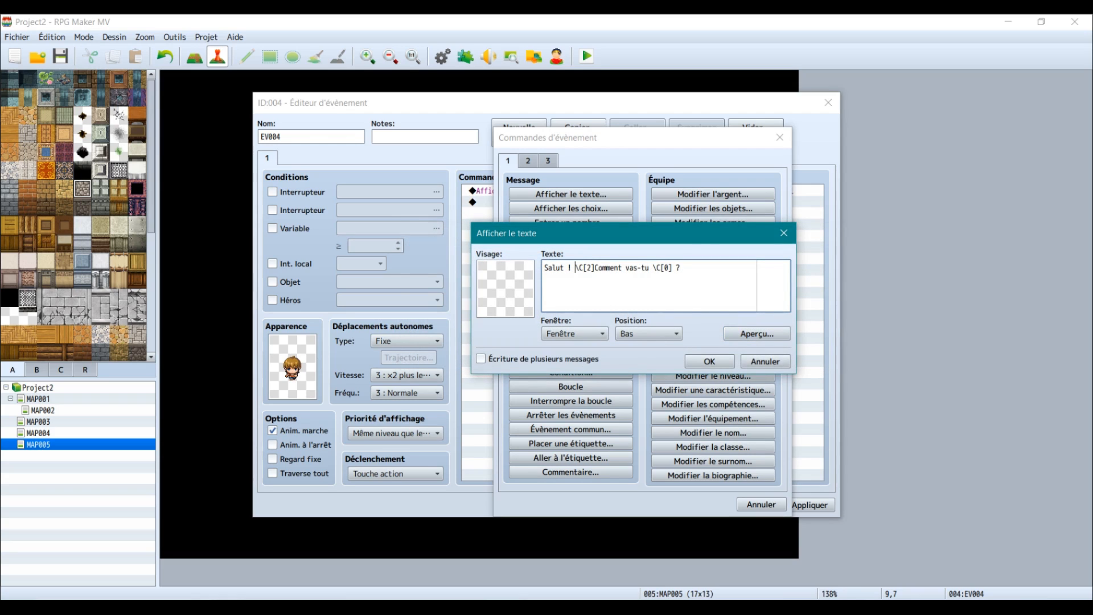
key("Left")
key("BackSpace")
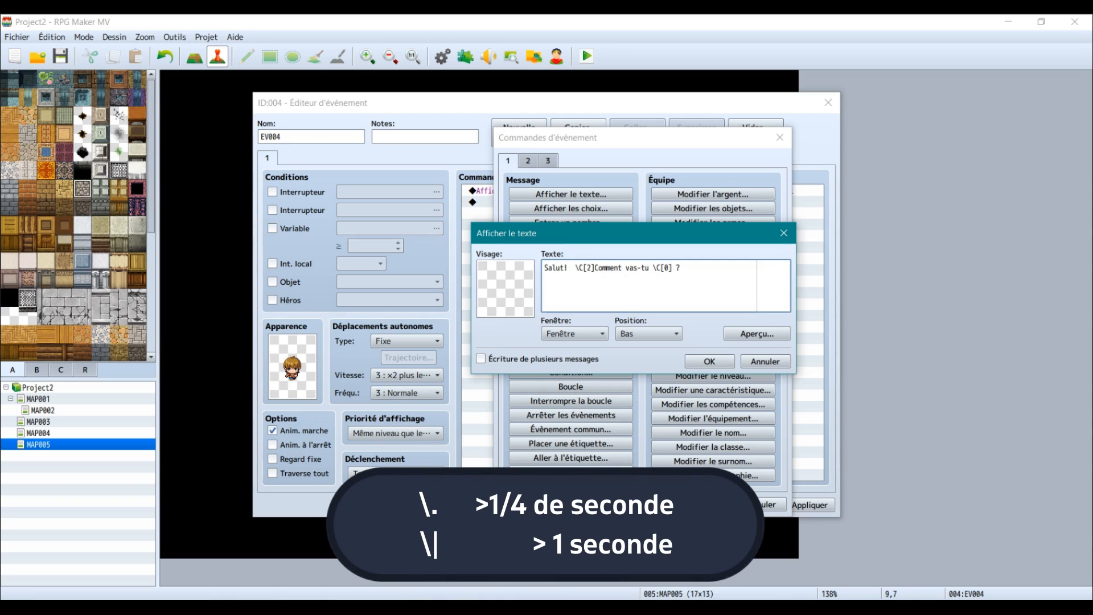
type("!!")
- Insert the quarter-second pause code \. before each of the three exclamation marks and preview the message
left_click(564, 267)
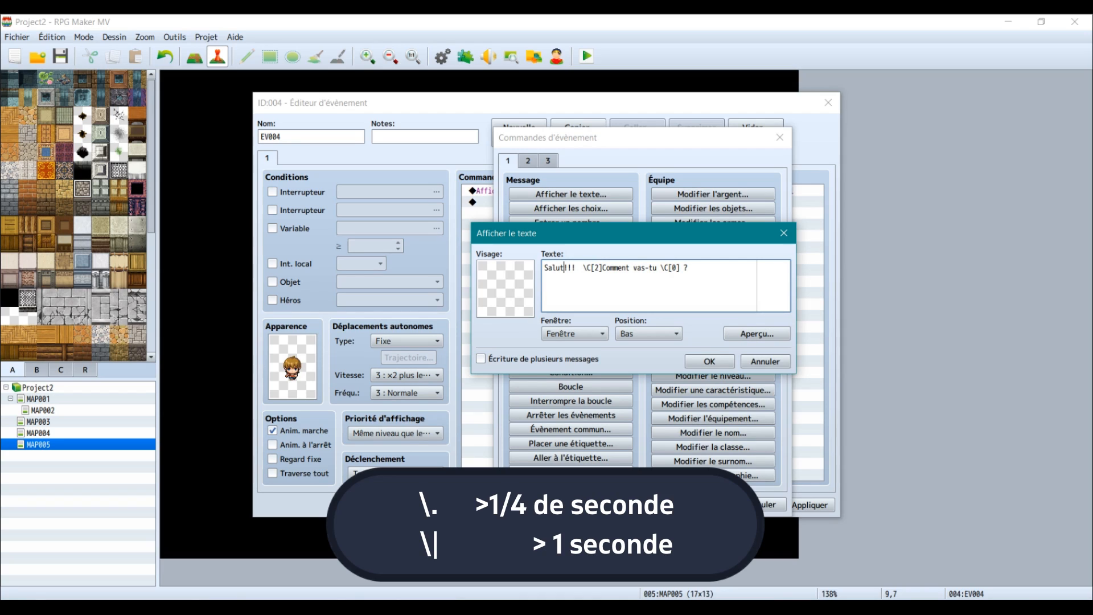
type("\\")
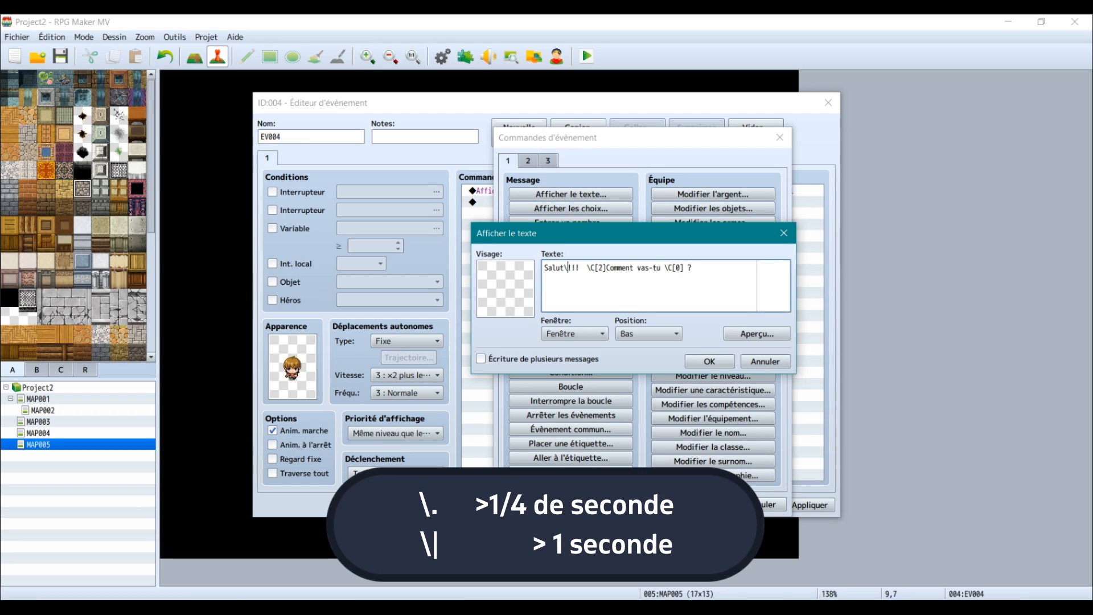
type(".")
key("Right")
type("\\.")
key("Right")
type("\\.")
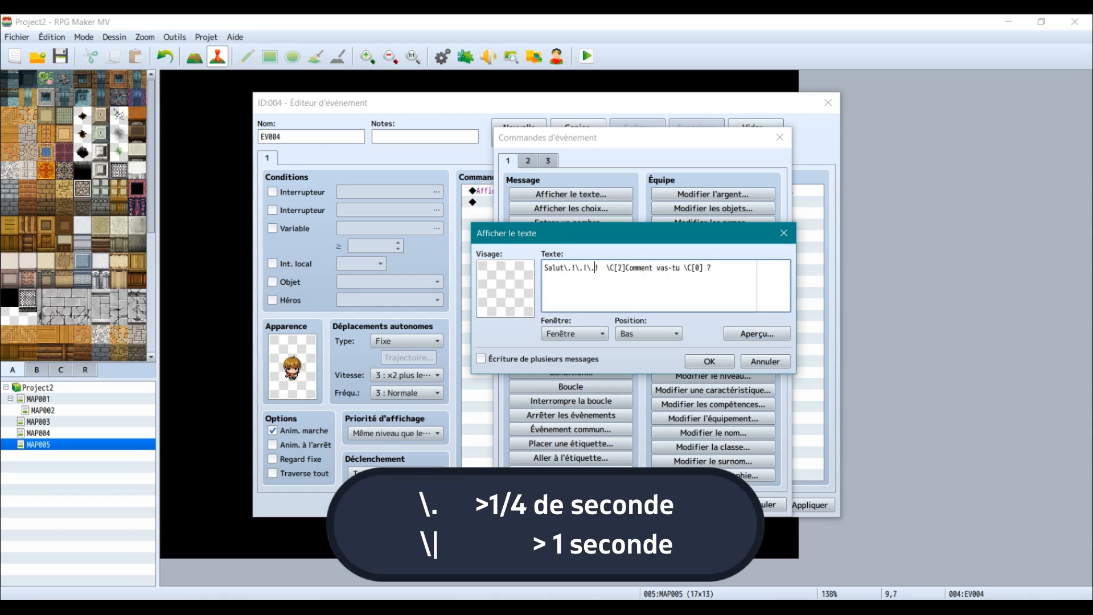
left_click(756, 333)
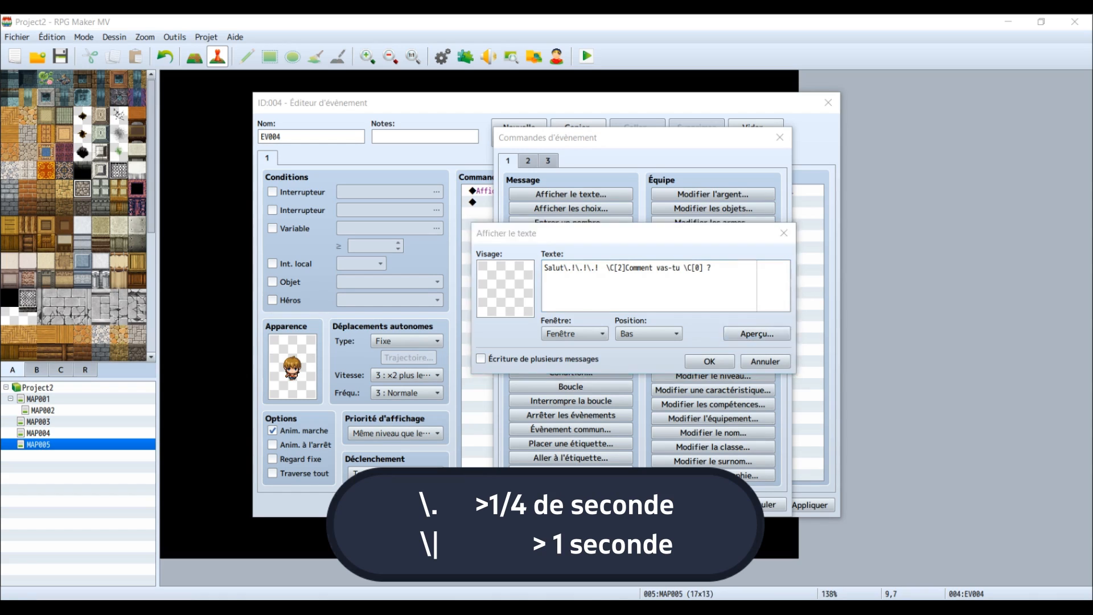
left_click_drag(626, 236, 688, 310)
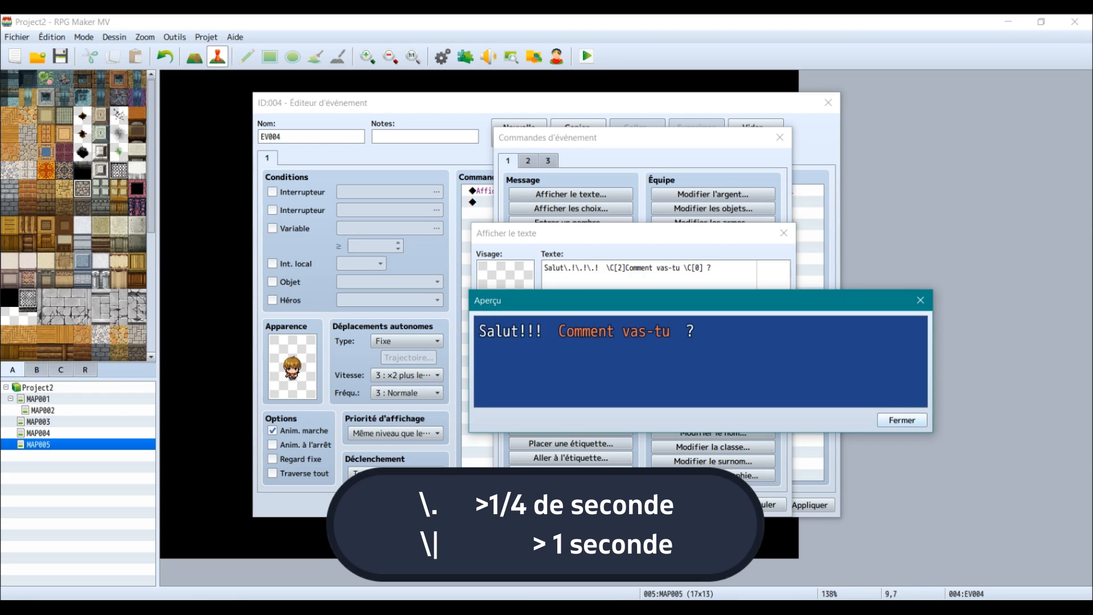
left_click(902, 420)
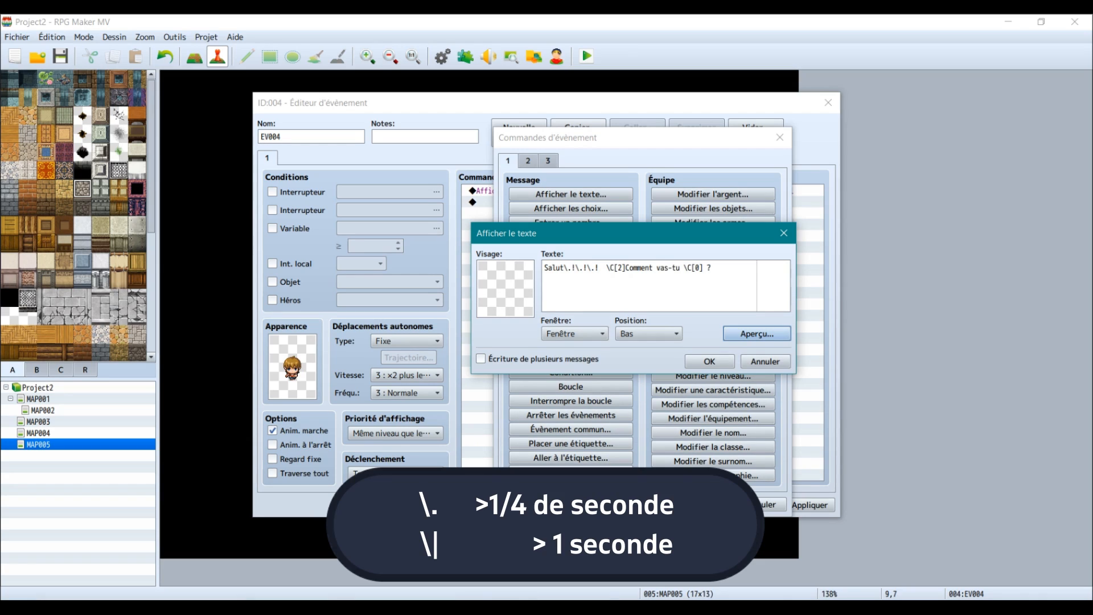
- Change the pause before the third exclamation mark to the one-second code \|
left_click(595, 267)
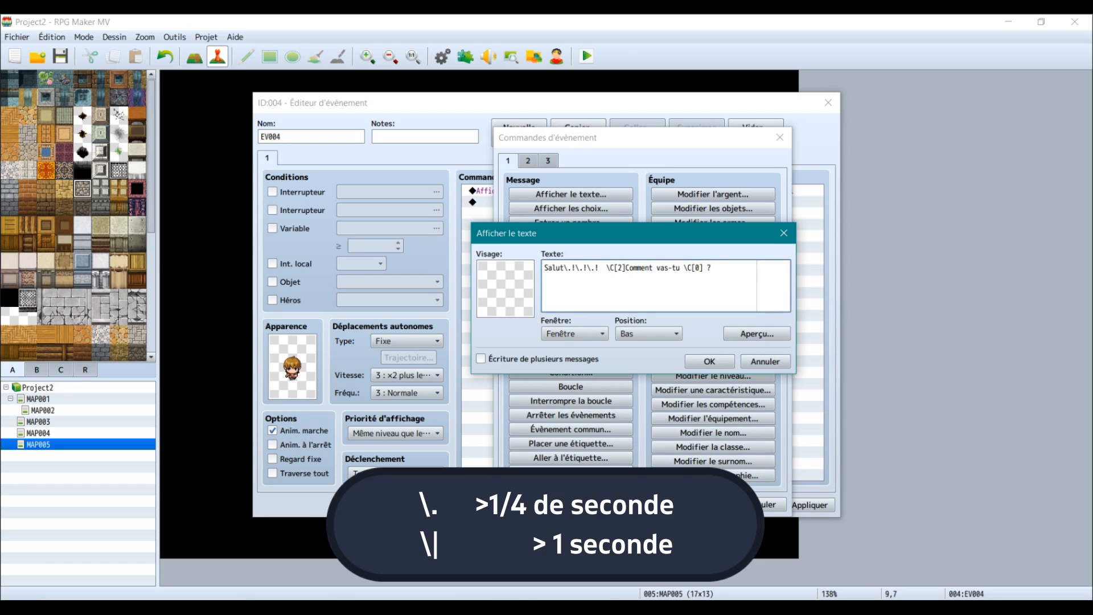
key("BackSpace")
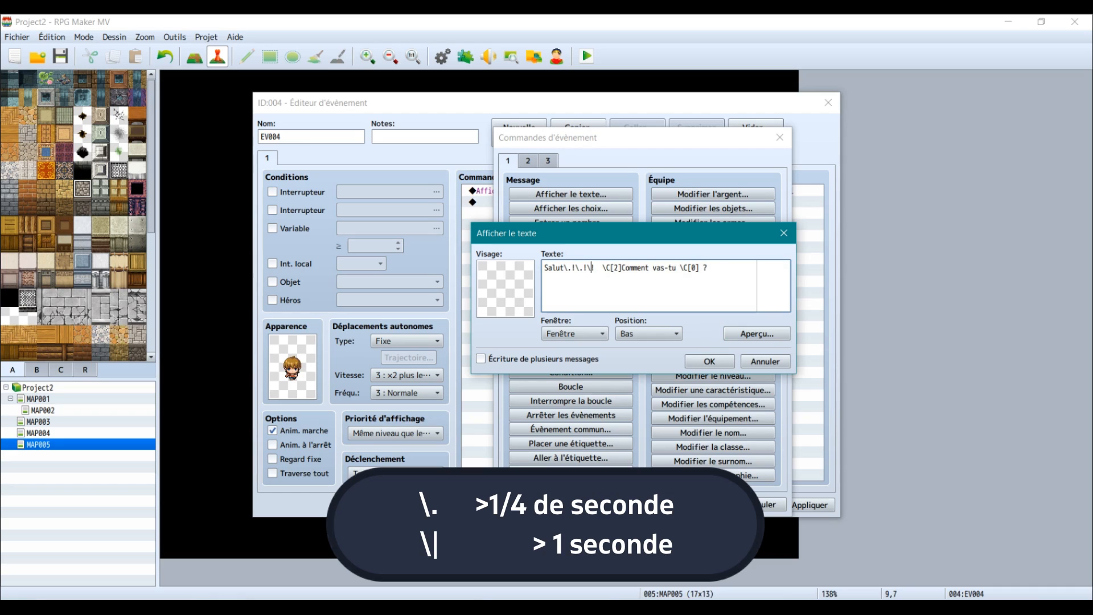
type("|")
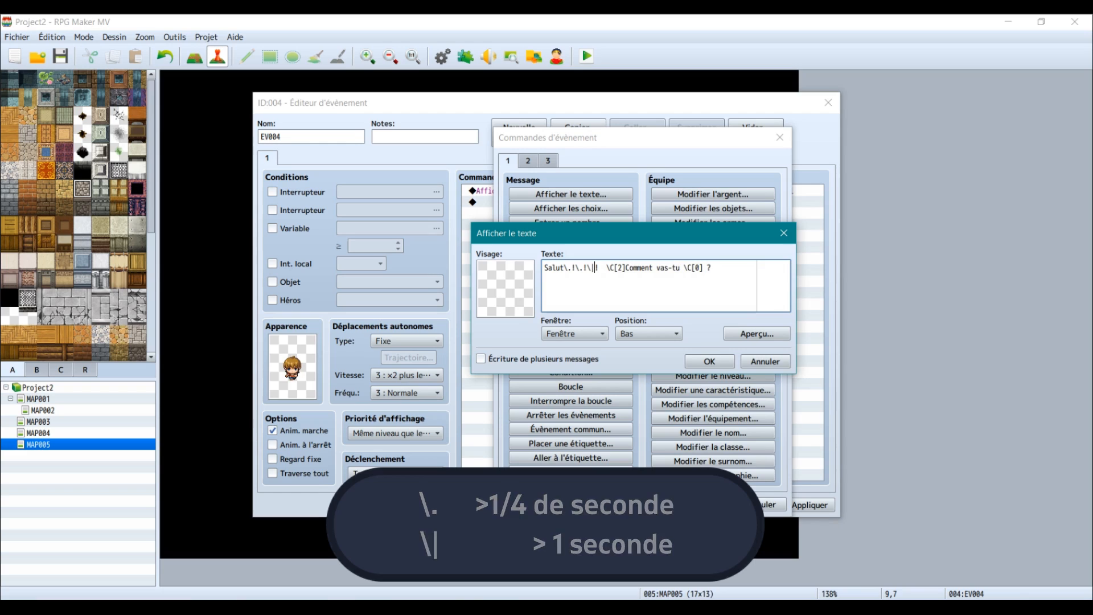
- Delete the extra space before \C[2], then confirm the text command and save the event
left_click(603, 268)
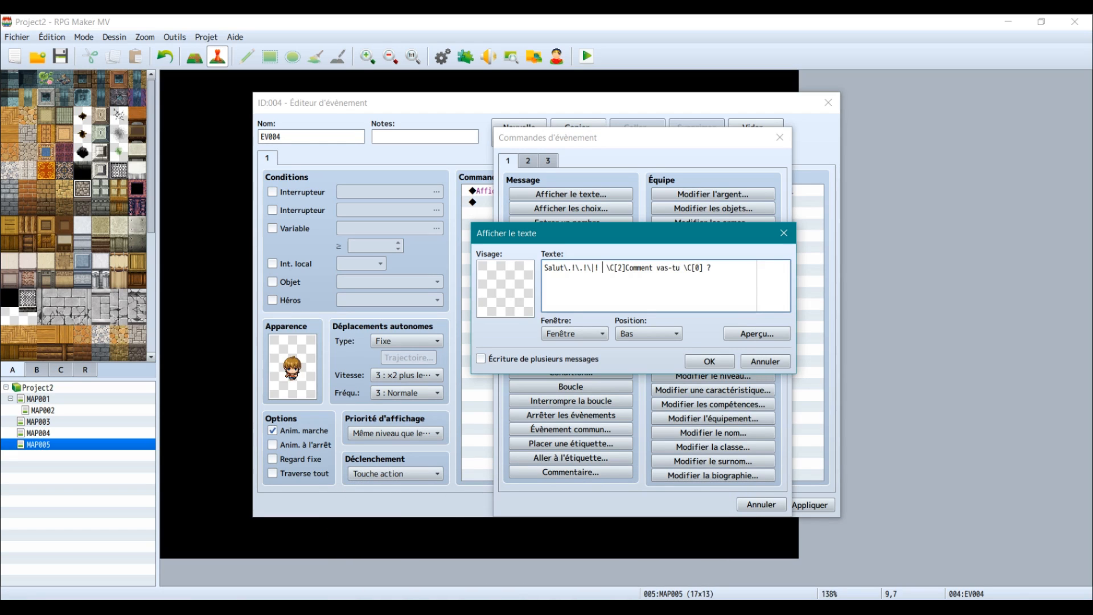
key("BackSpace")
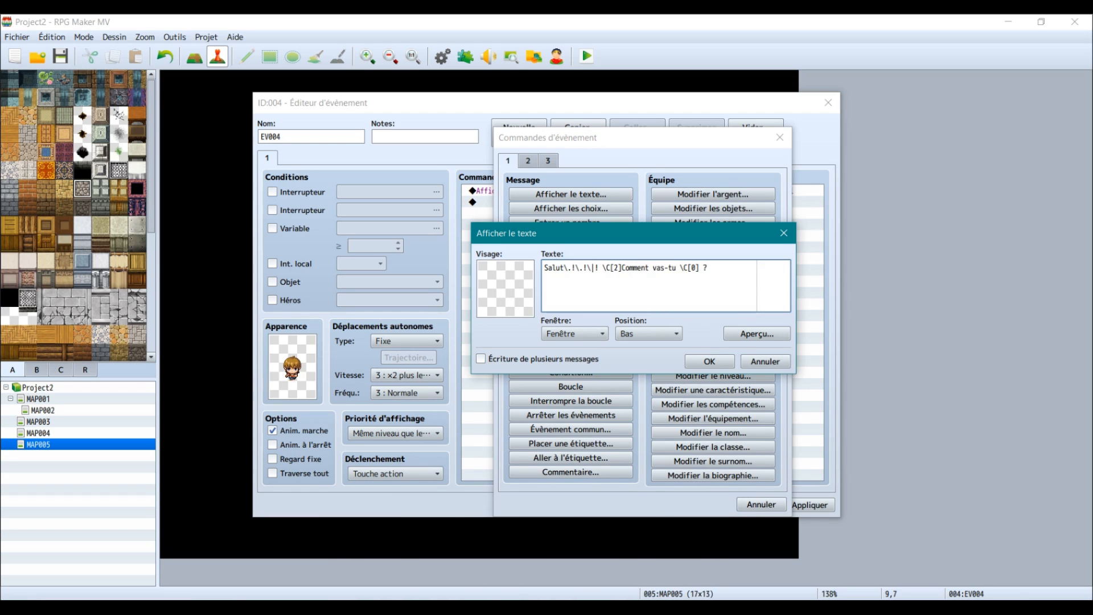
key("Left")
left_click(709, 362)
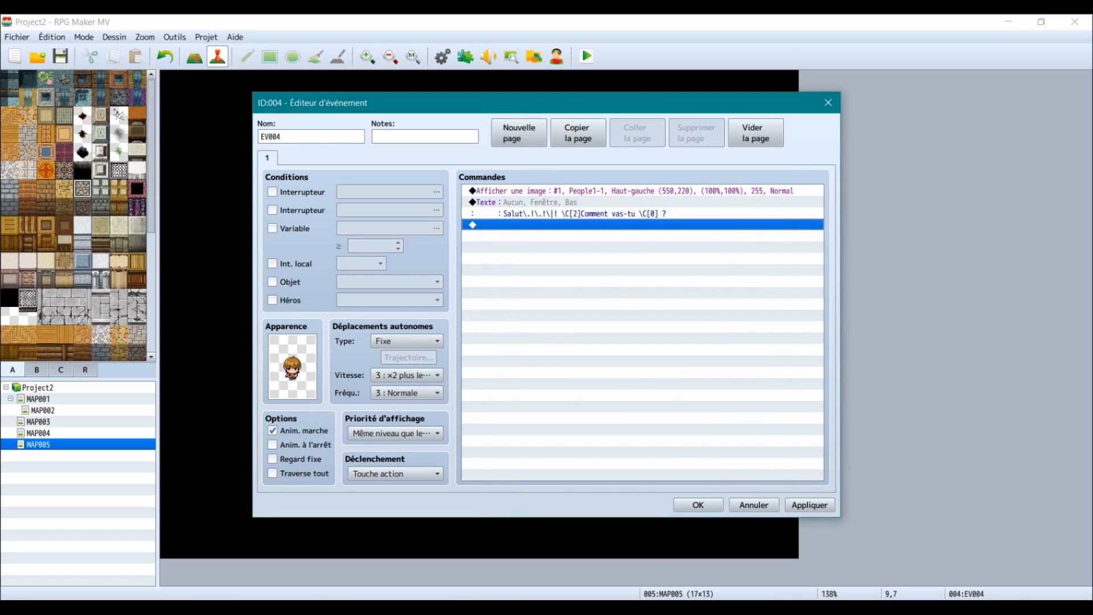
left_click(698, 505)
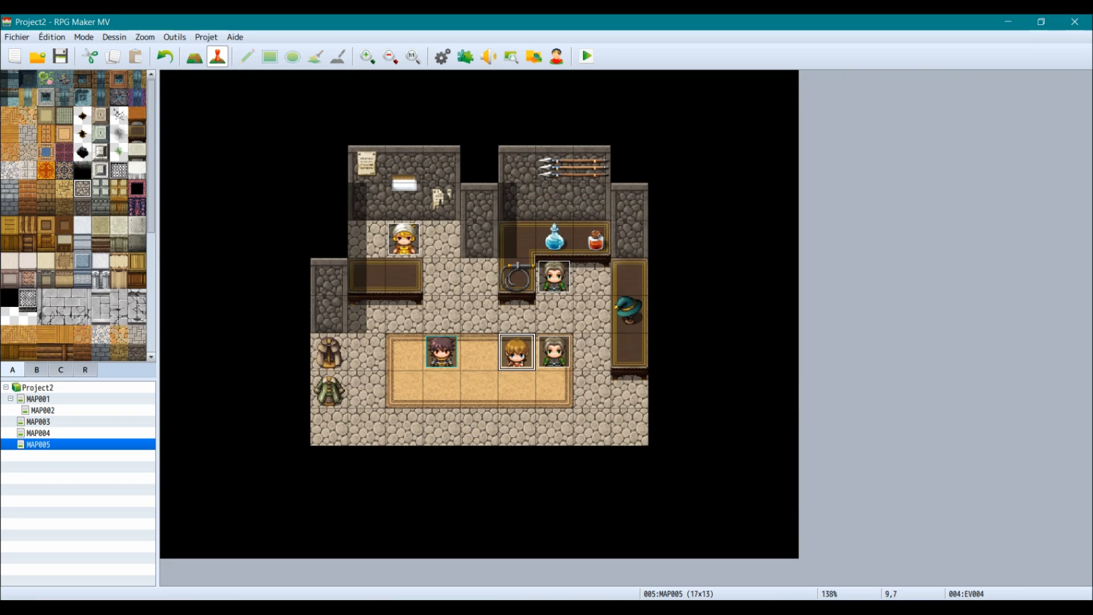
- Open the database's item list and look through several items, comparing their icons and icon numbers
left_click(443, 56)
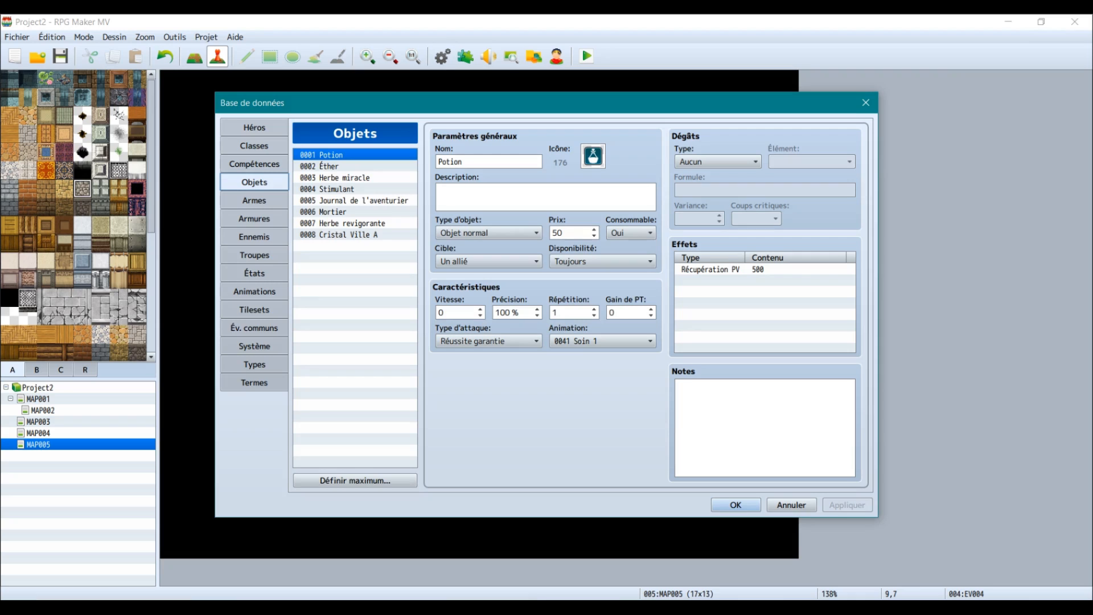
left_click(342, 177)
left_click(341, 166)
left_click(341, 155)
left_click(355, 200)
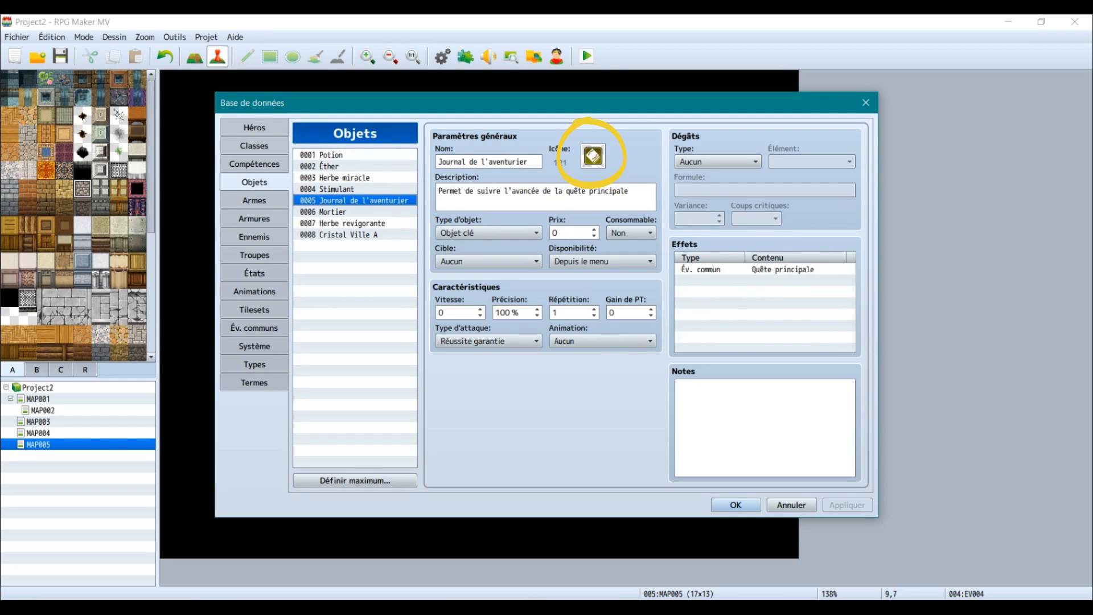
left_click(343, 223)
left_click(340, 234)
left_click(343, 223)
left_click(342, 166)
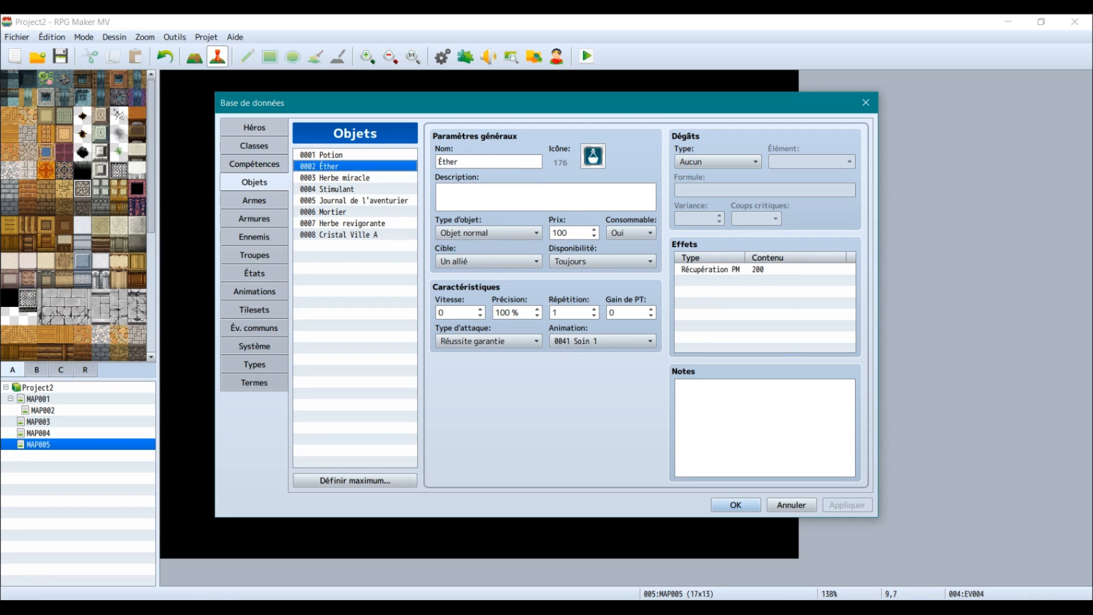
left_click(341, 154)
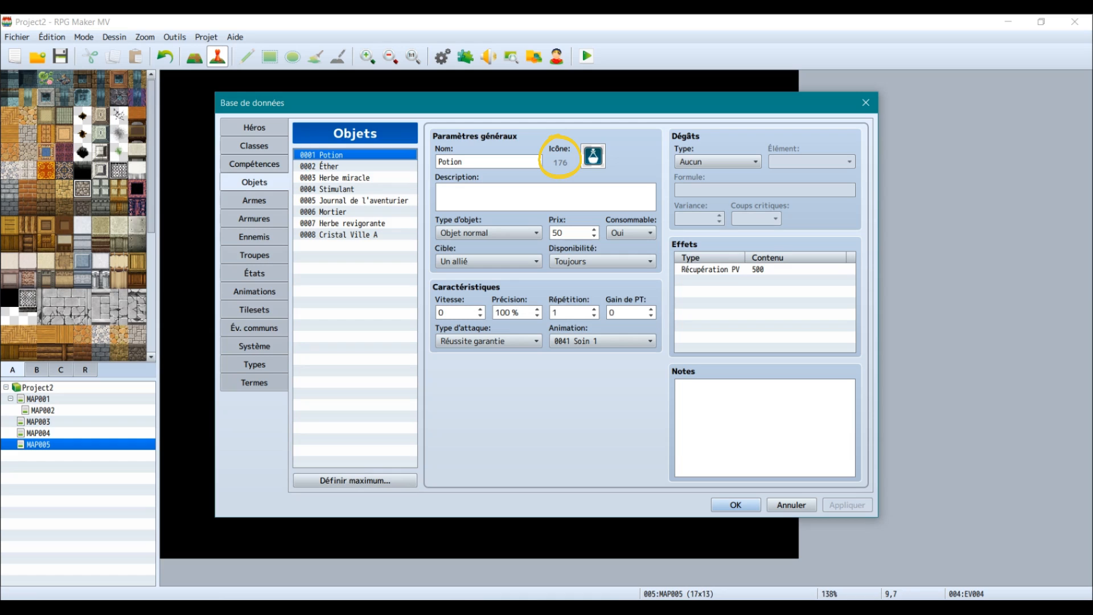
- Open the icon selection for the Potion item and browse the available icons
double_click(593, 156)
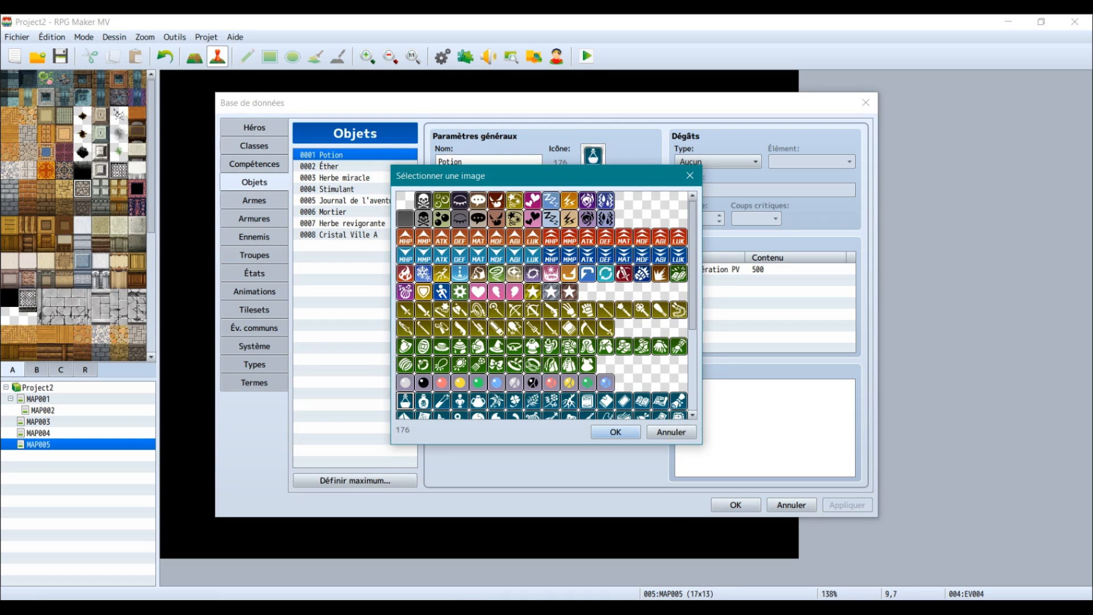
left_click_drag(569, 175, 595, 145)
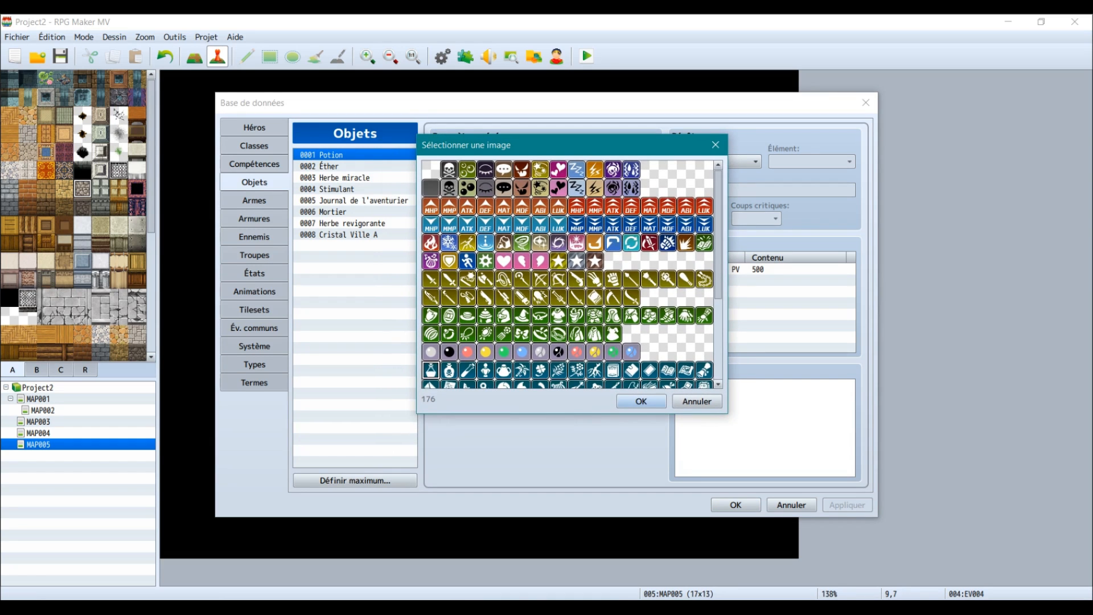
scroll(569, 273, "down", 4)
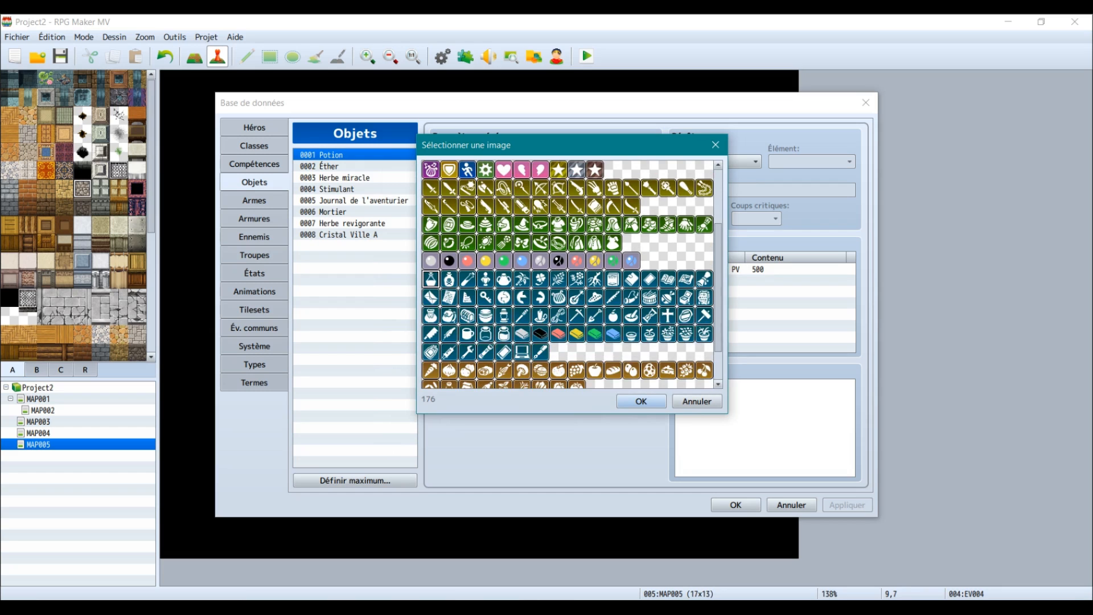
scroll(569, 274, "up", 4)
scroll(569, 273, "down", 4)
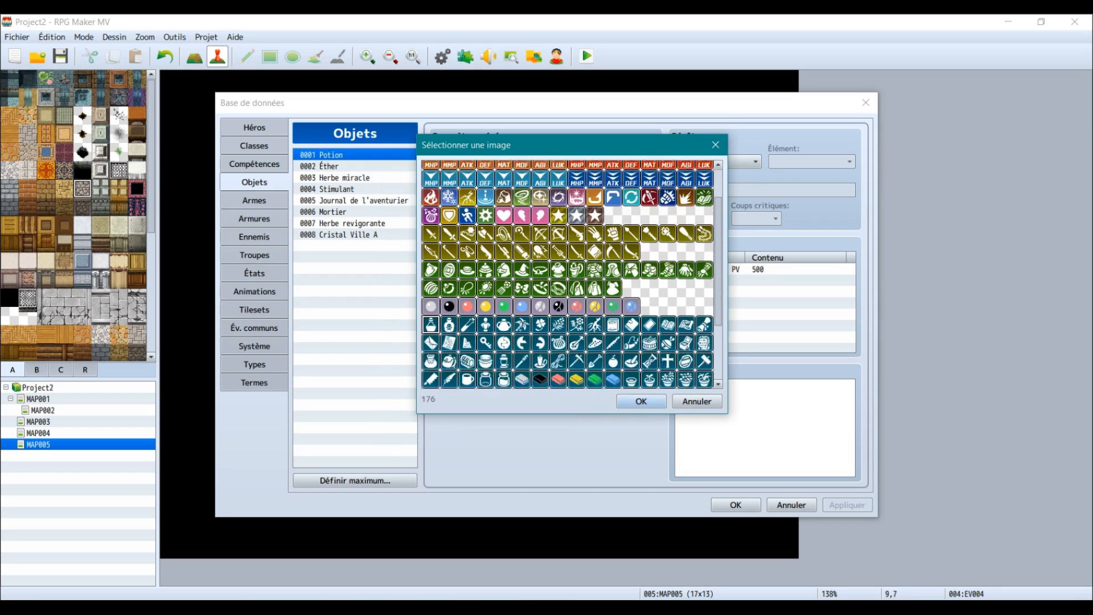
scroll(569, 274, "up", 4)
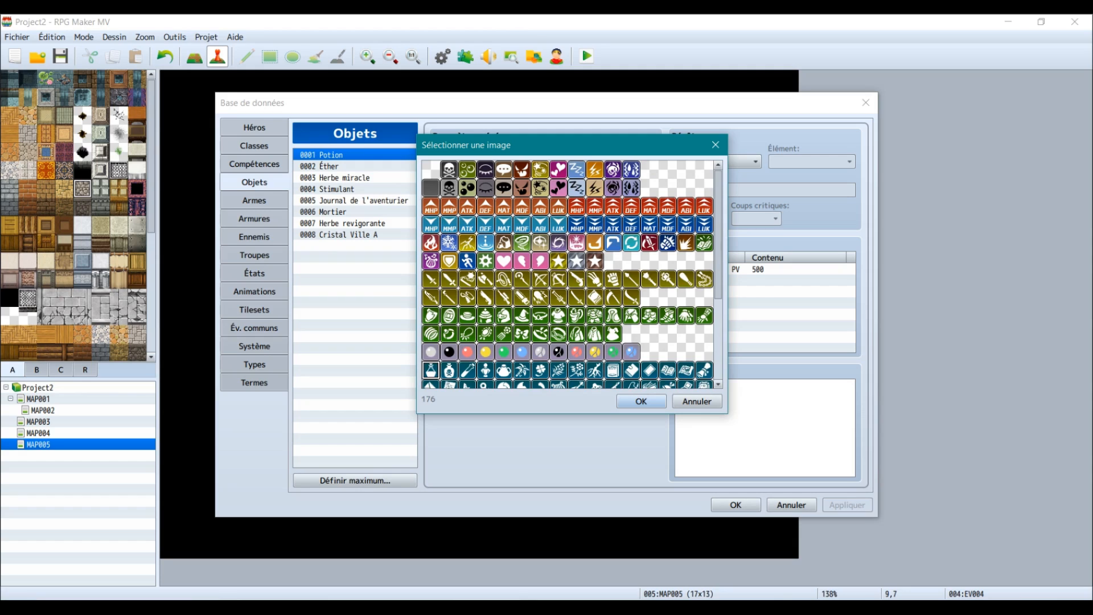
- Look up the icon number of the pink heart icon and close the database without changing the Potion
left_click(558, 170)
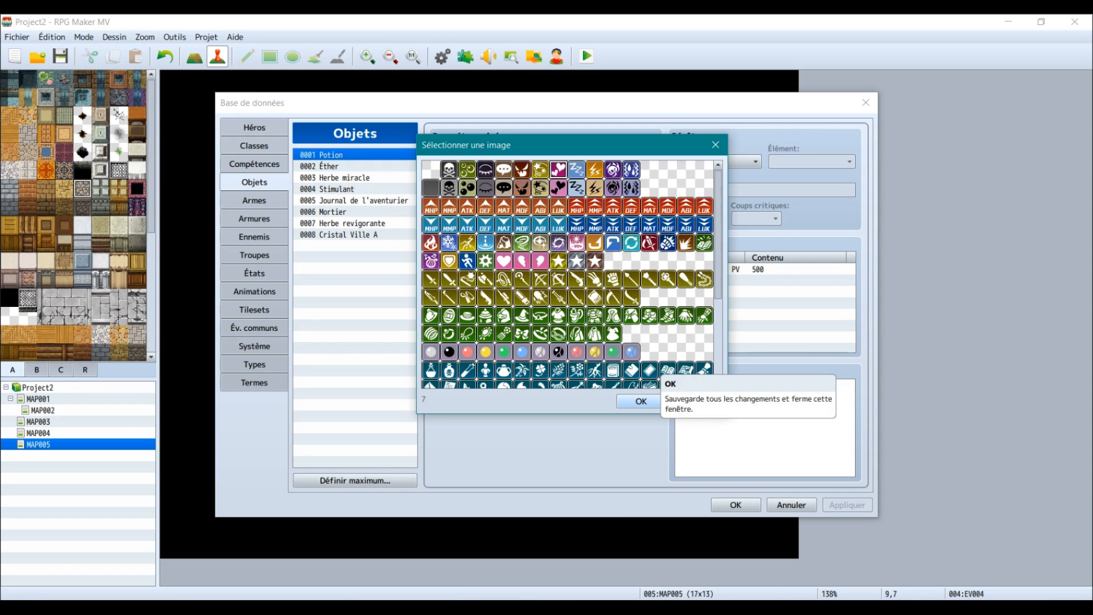
left_click(698, 401)
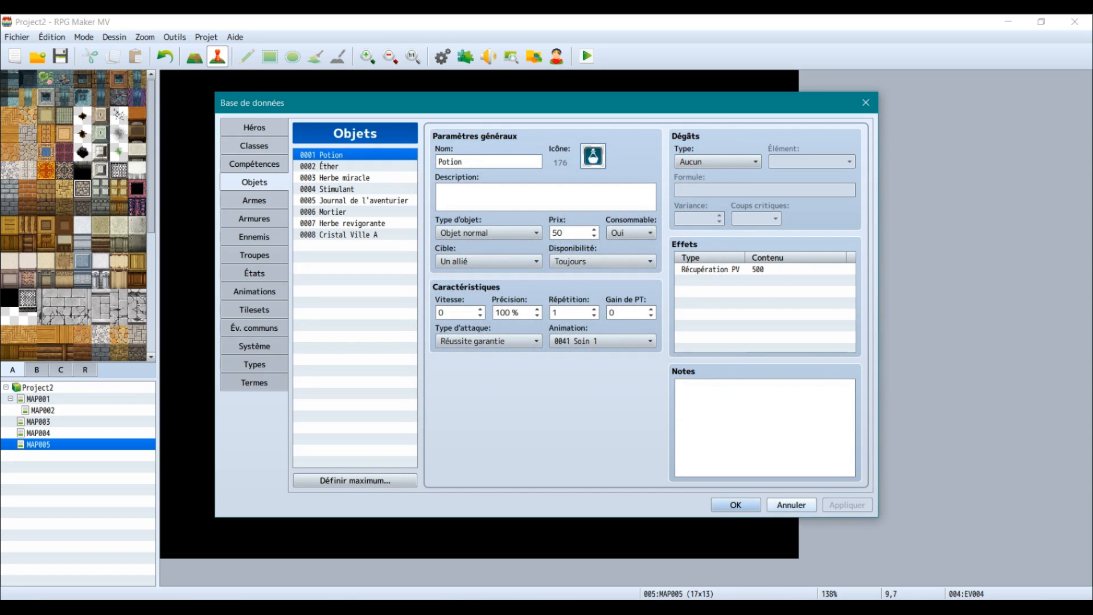
left_click(791, 505)
- Reopen EV004's greeting text for editing and insert the icon code \I[7] before the question mark
double_click(517, 352)
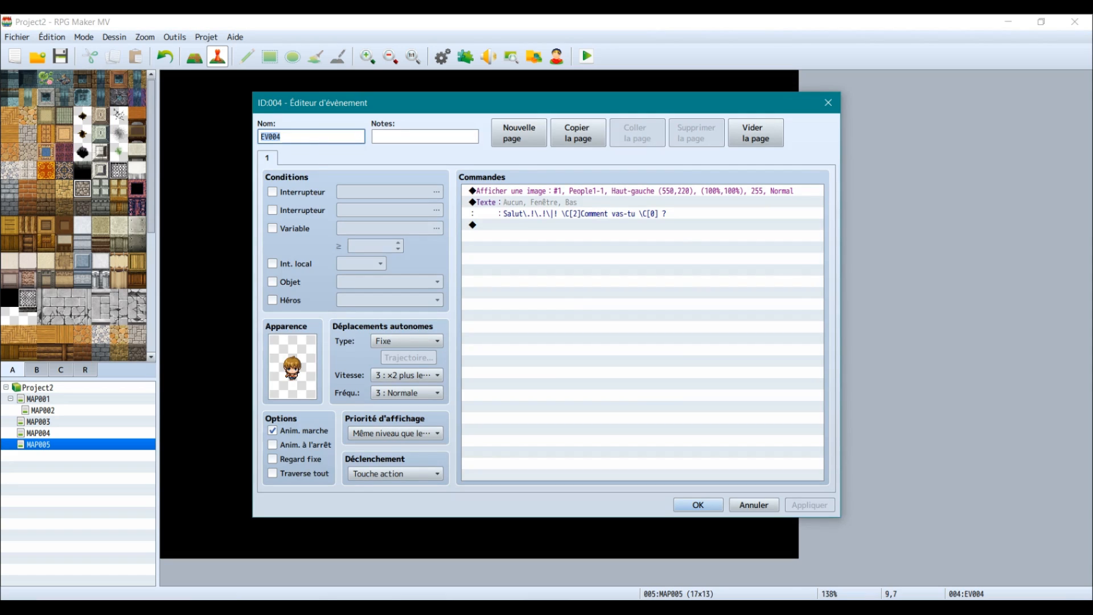
right_click(548, 205)
left_click(570, 222)
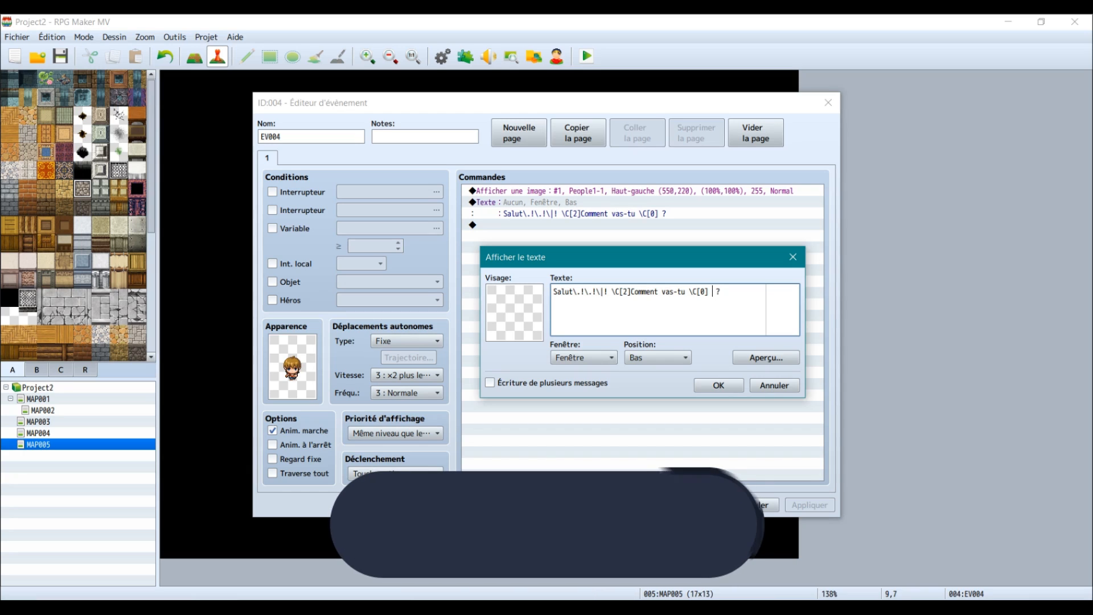
type("\\")
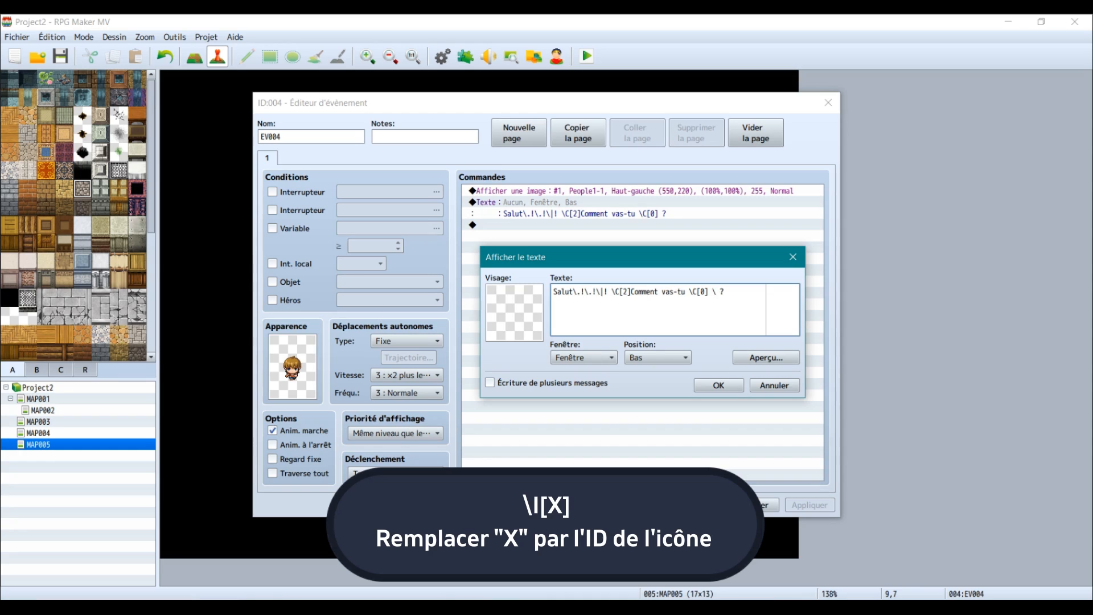
type("I")
type("[")
type("]")
type("7")
- Preview the message with the inserted icon and close the preview
left_click(765, 357)
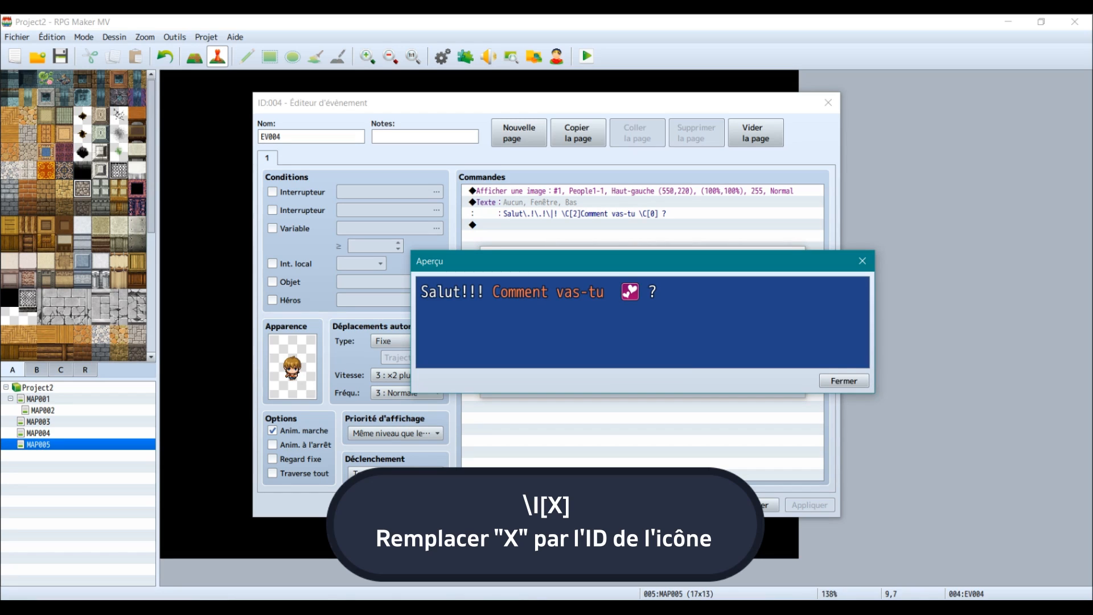
left_click_drag(712, 261, 734, 251)
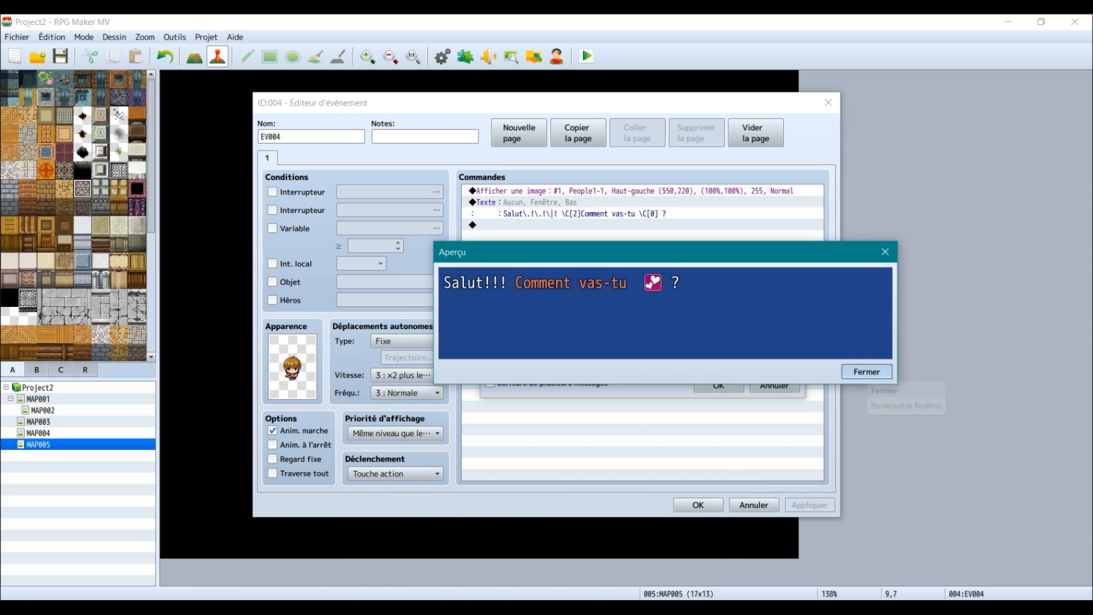
left_click(866, 371)
- Add a second message line reading "Moi je vais bien !" with the size-increase code \{ at its start
key("Return")
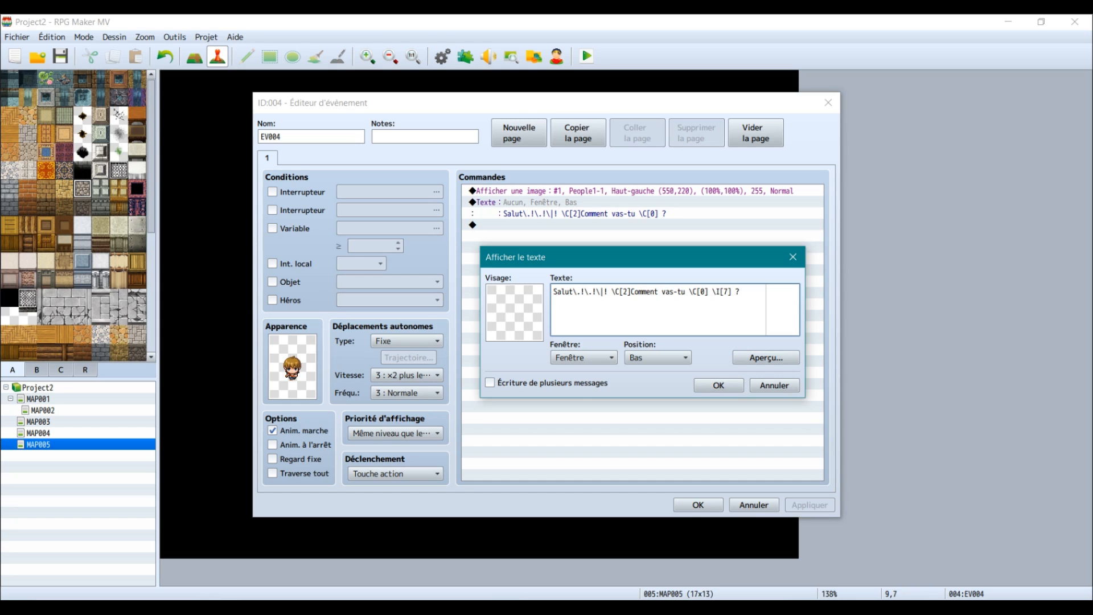
type("Moi je vais bien !")
mouse_move(565, 303)
left_mouse_down()
mouse_move(553, 303)
mouse_move(620, 303)
mouse_move(553, 303)
left_mouse_up()
left_click(624, 303)
left_click(562, 303)
left_click(554, 303)
type("\\")
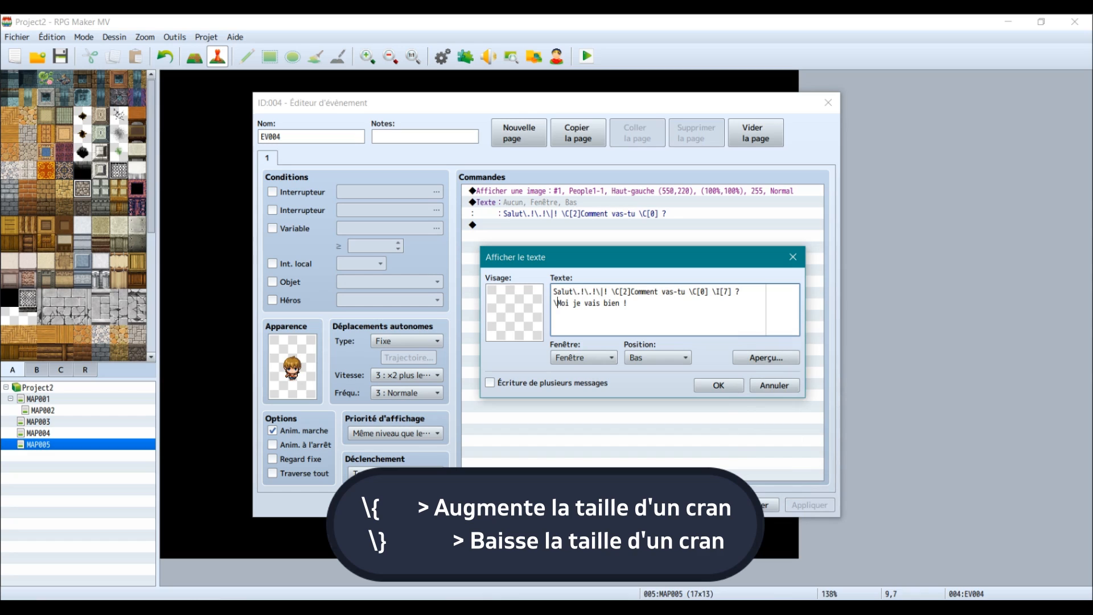
mouse_move(745, 308)
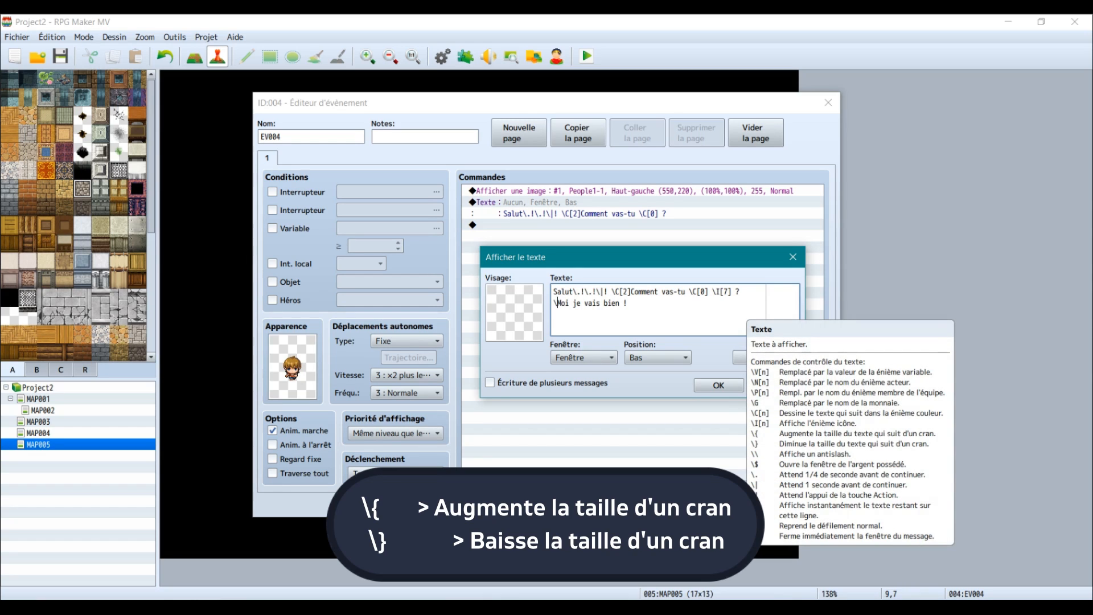
type("{")
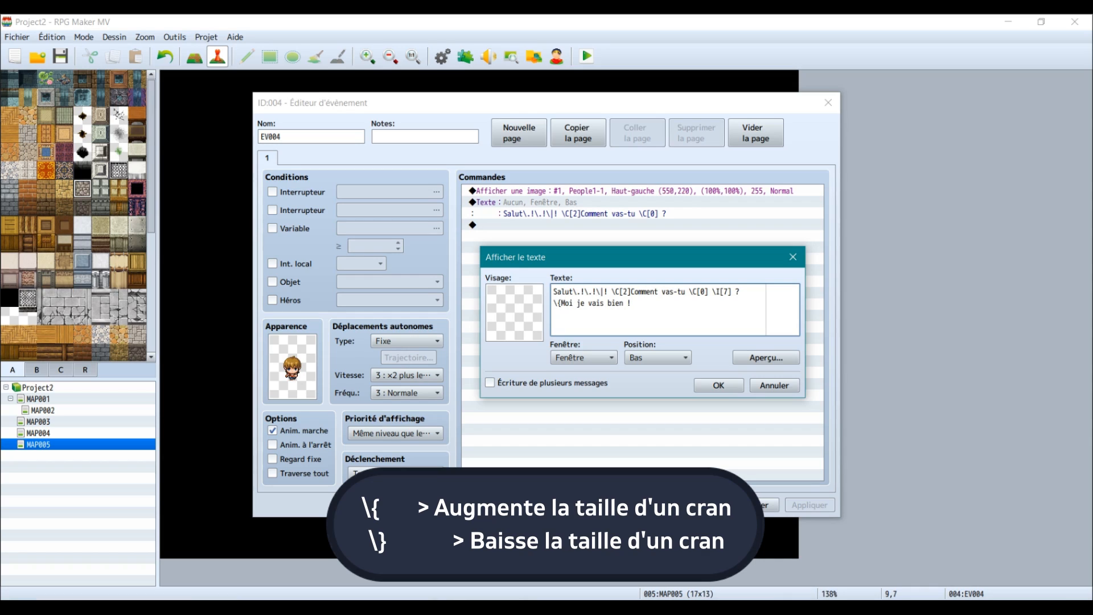
- Insert the size-decrease code \} before "je vais" and again before "bien" in the second line
key("shift+Left")
key("shift+Left")
key("ctrl+c")
left_click(576, 303)
key("ctrl+v")
key("BackSpace")
type("}")
key("shift+Left")
key("shift+Left")
left_click(611, 302)
key("ctrl+v")
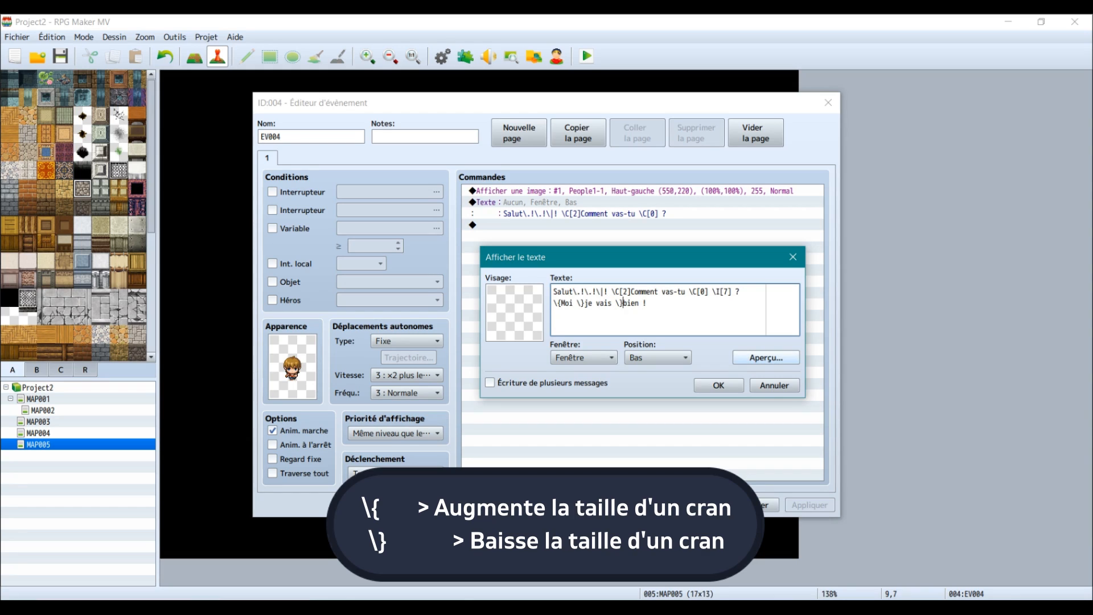
- Preview the message with its different text sizes and confirm the edited text command
left_click(766, 357)
left_click_drag(712, 261, 730, 387)
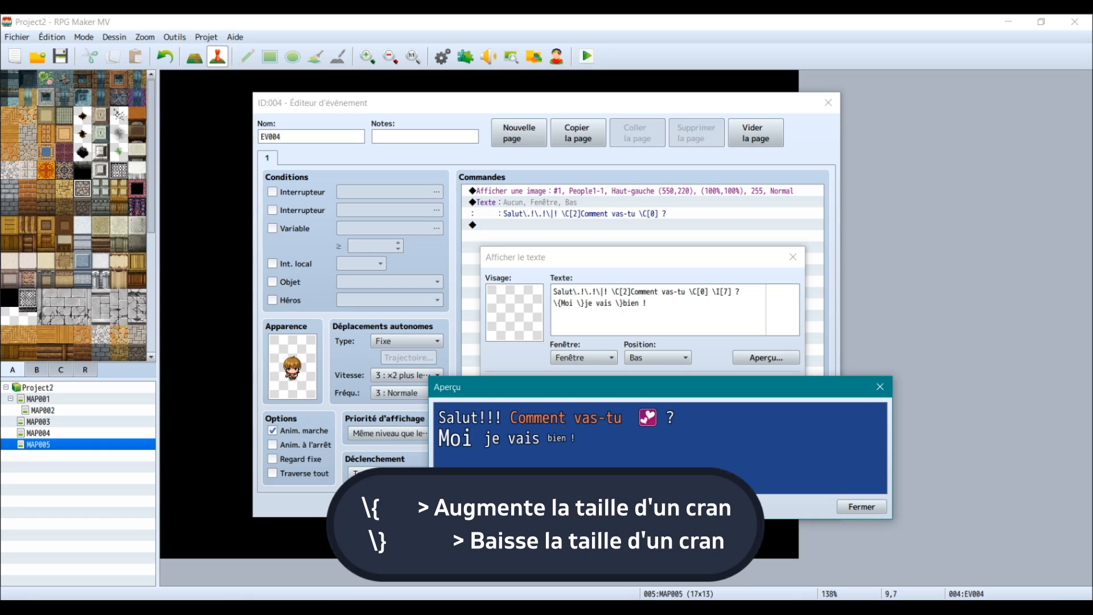
left_click(862, 506)
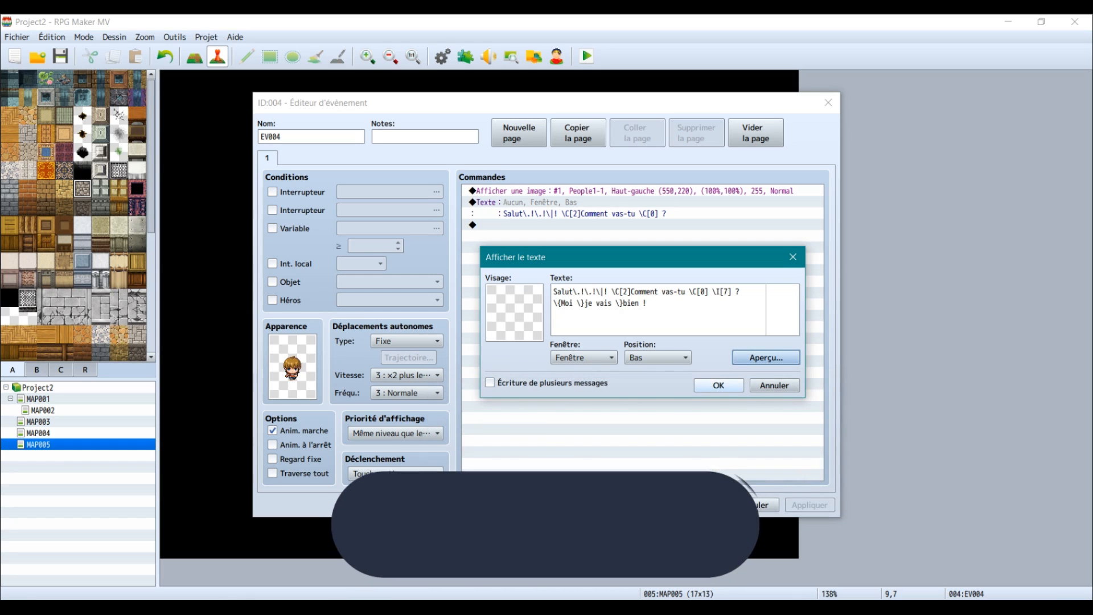
left_click(718, 385)
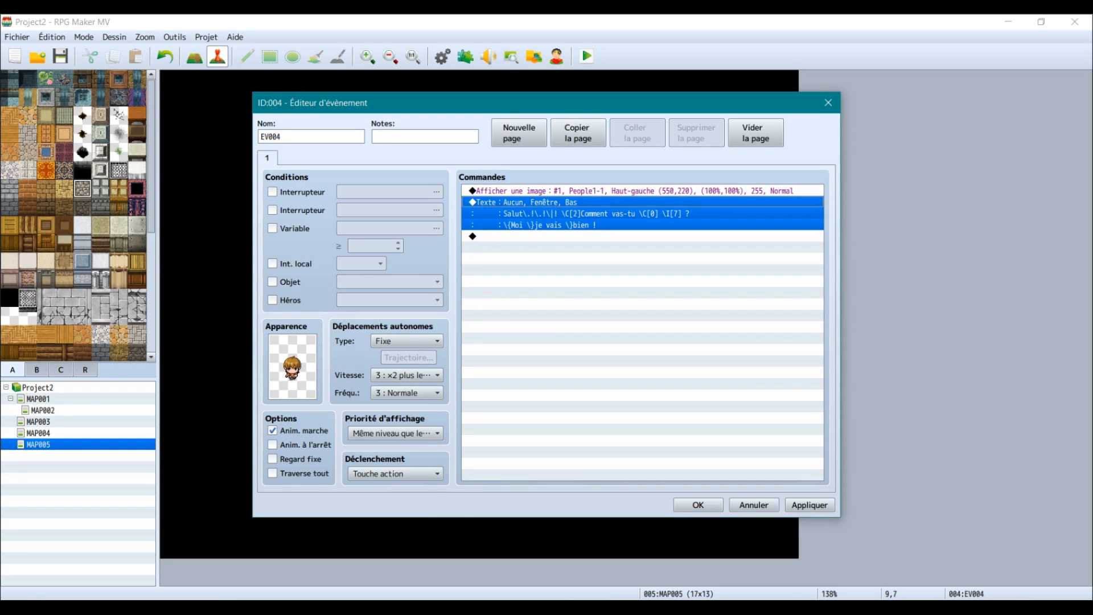
- Add a choice command with the options Oui and Non after the greeting text
left_click(642, 236)
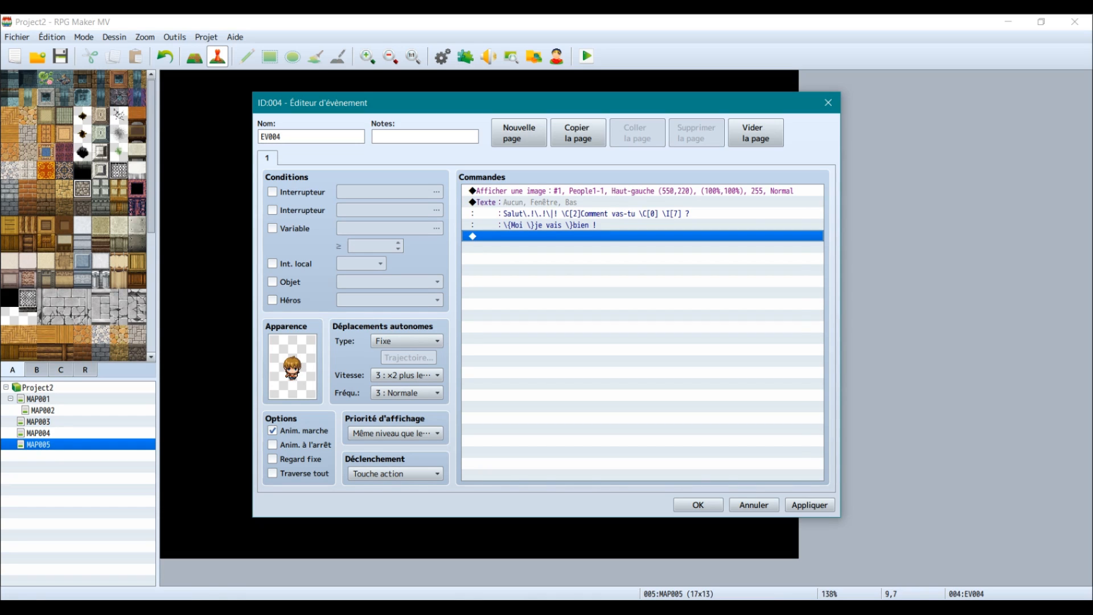
key("Return")
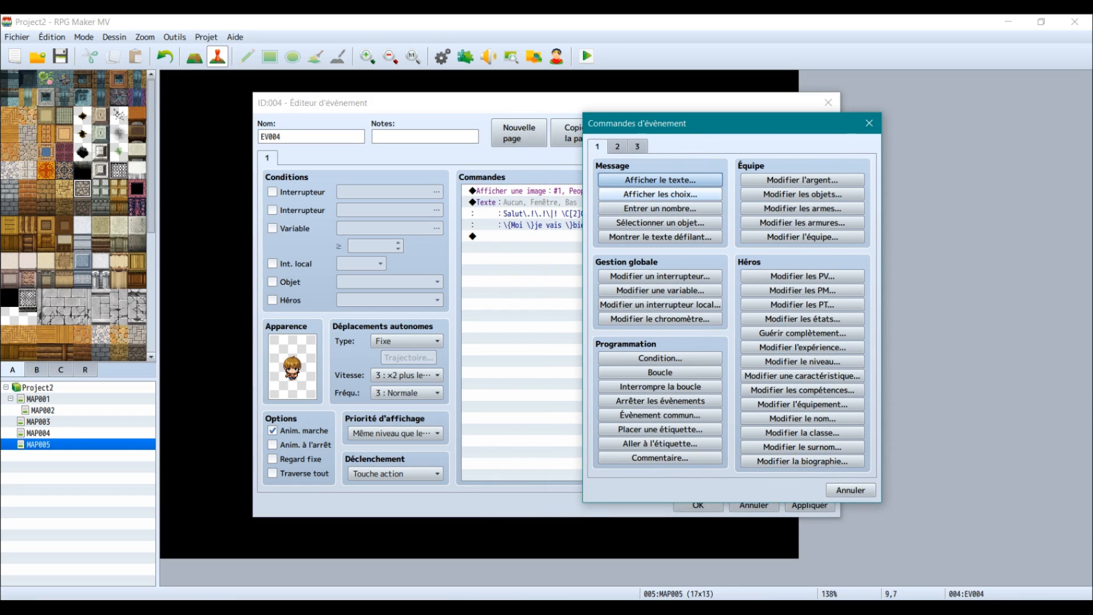
left_click(660, 194)
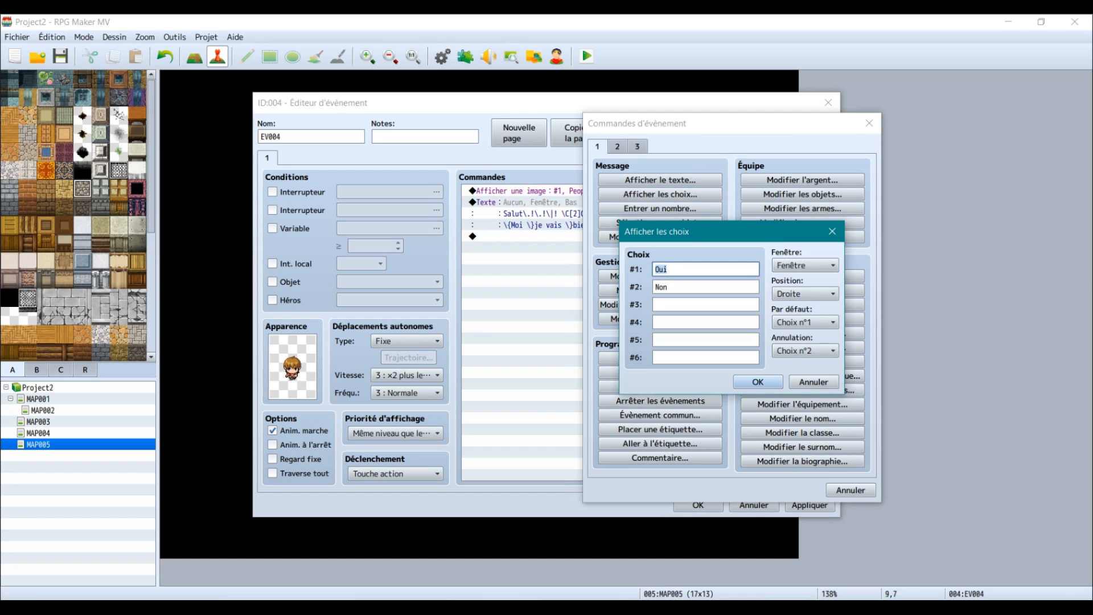
key("Tab")
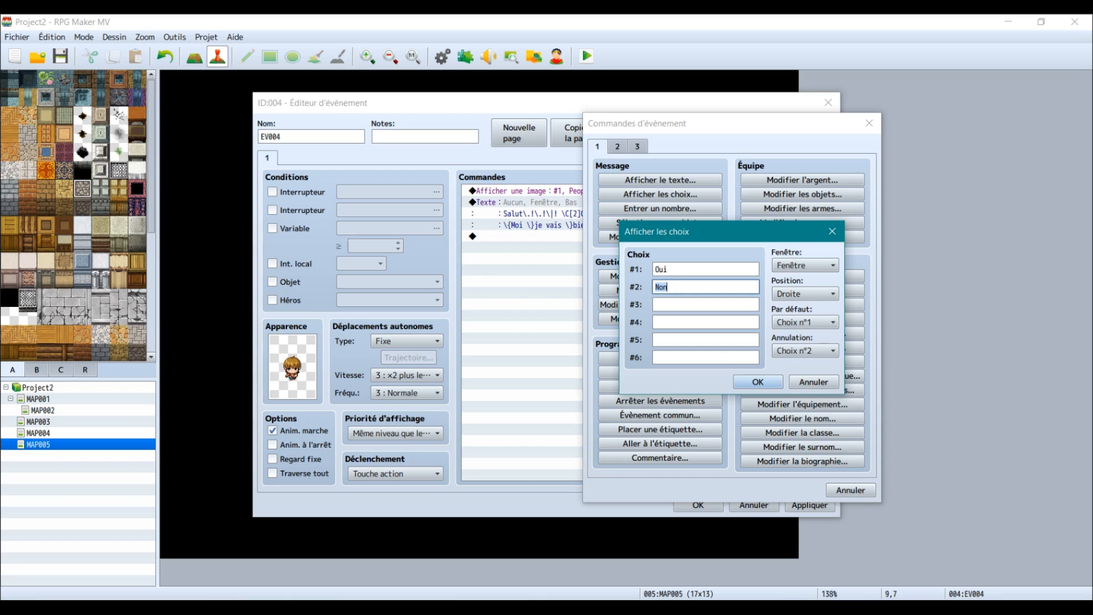
key("Return")
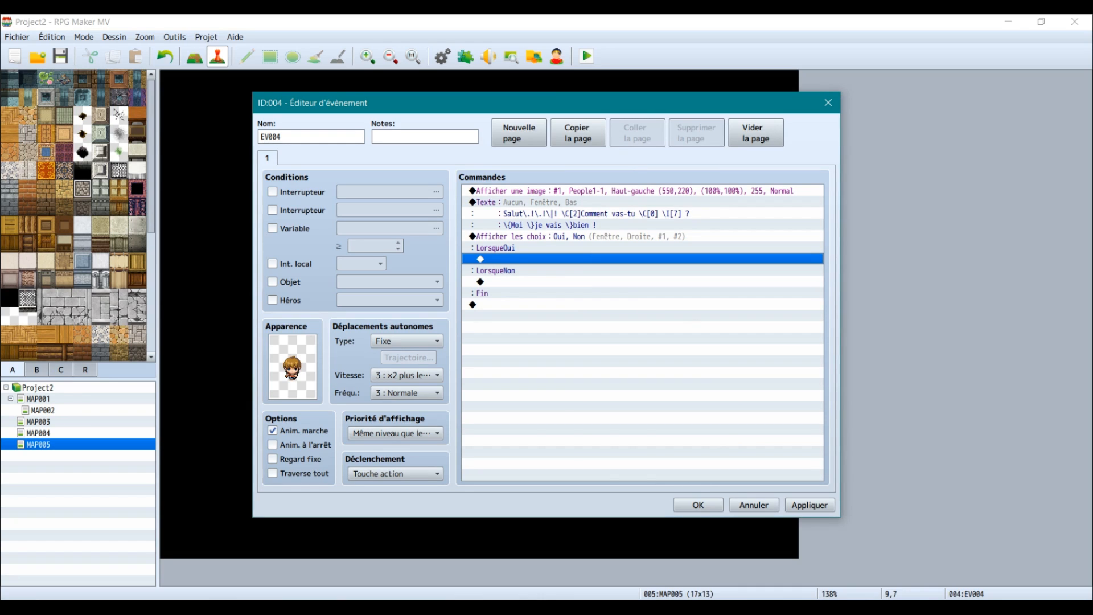
- Add the message "Ah c'est super !" to the Oui branch
double_click(570, 259)
left_click(570, 194)
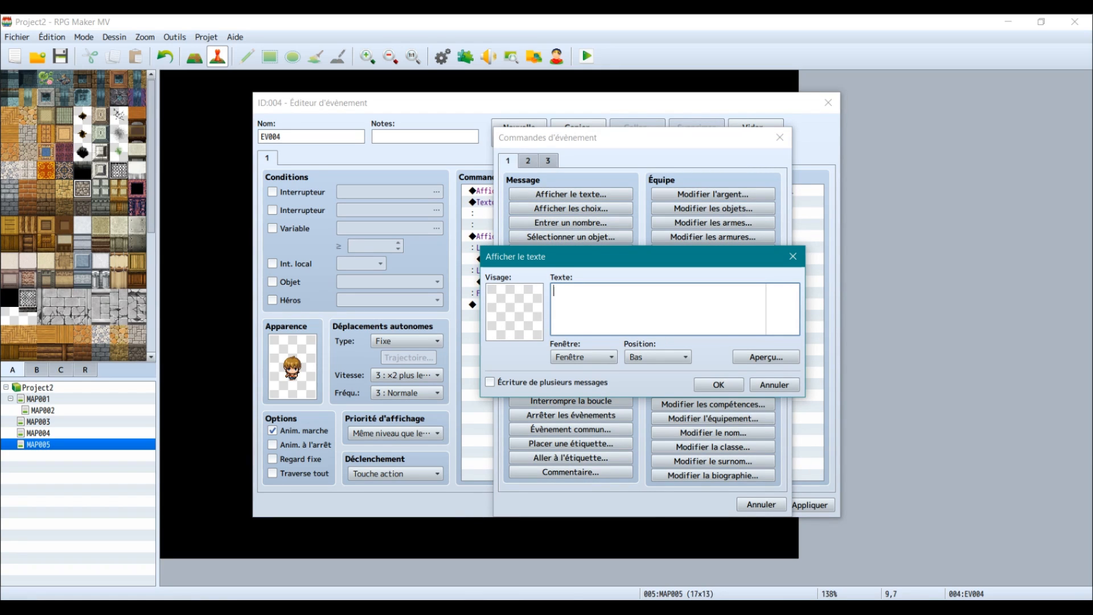
type("Ah c'est super !")
left_click(719, 385)
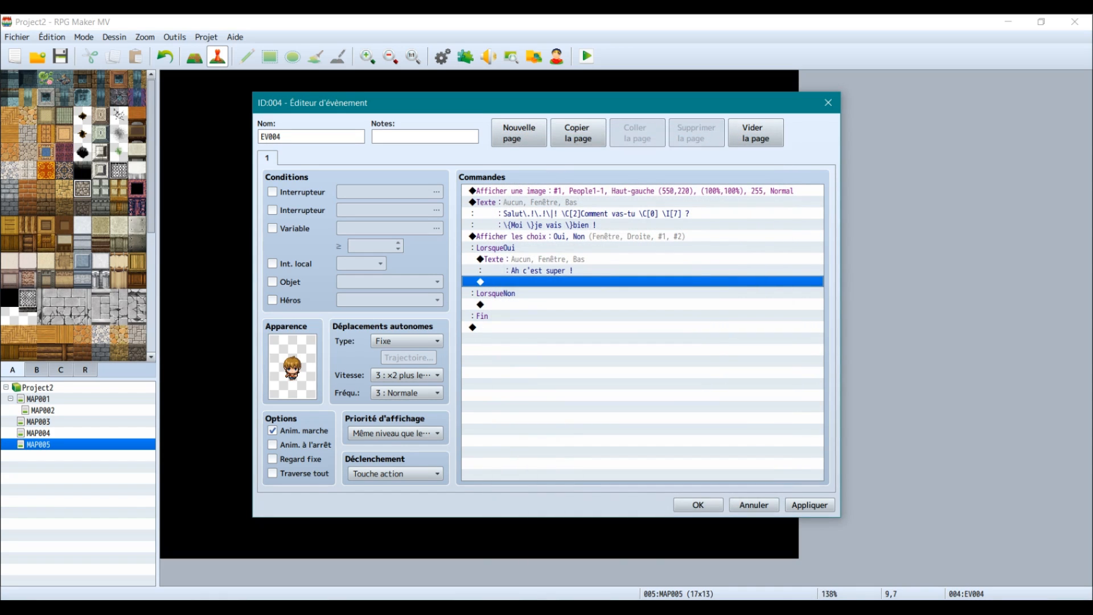
- Add the message "Oh dommage !" to the Non branch and apply the event changes
double_click(569, 304)
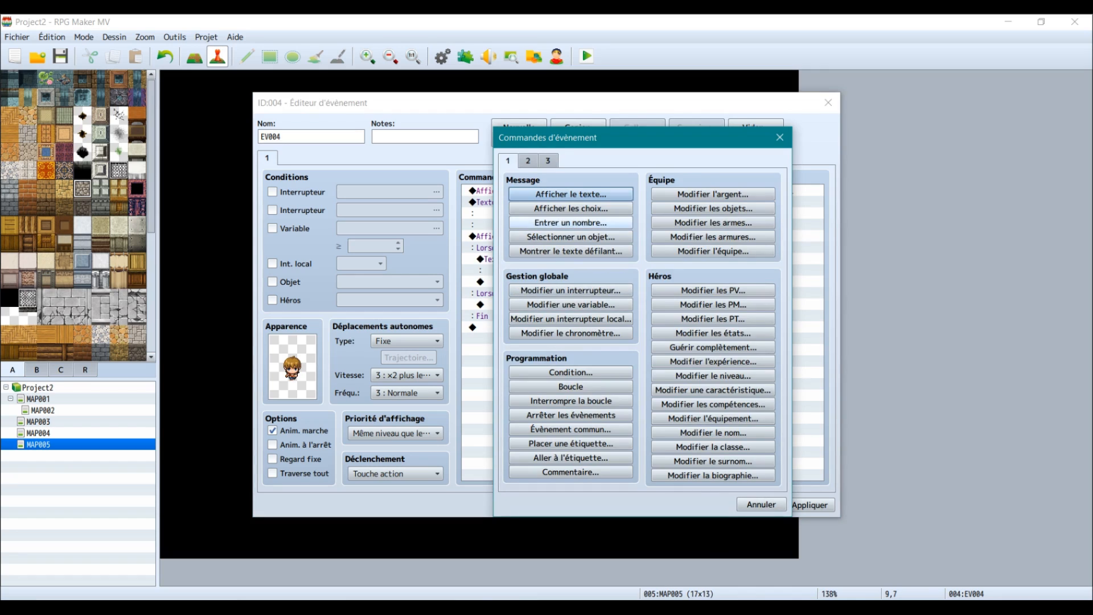
left_click(570, 194)
type("Oh")
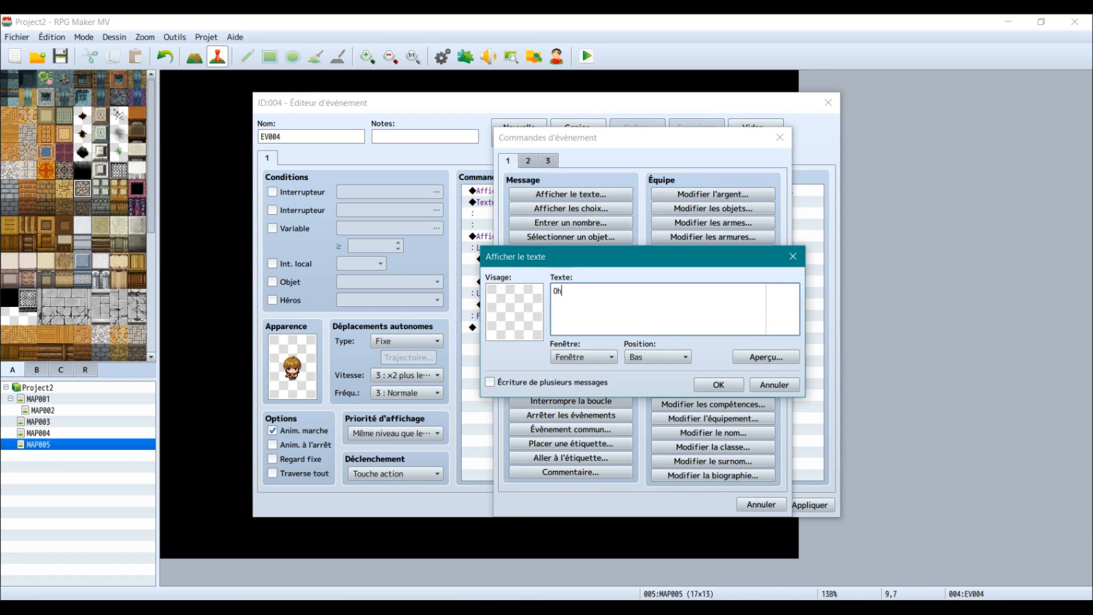
type(" dommage !")
key("ctrl+Return")
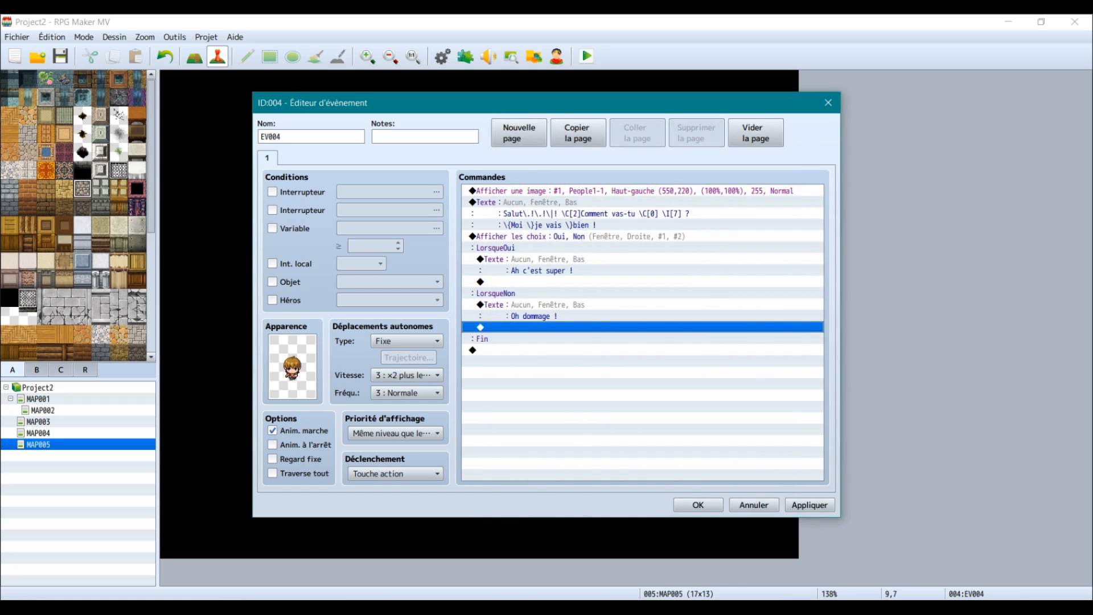
left_click(810, 505)
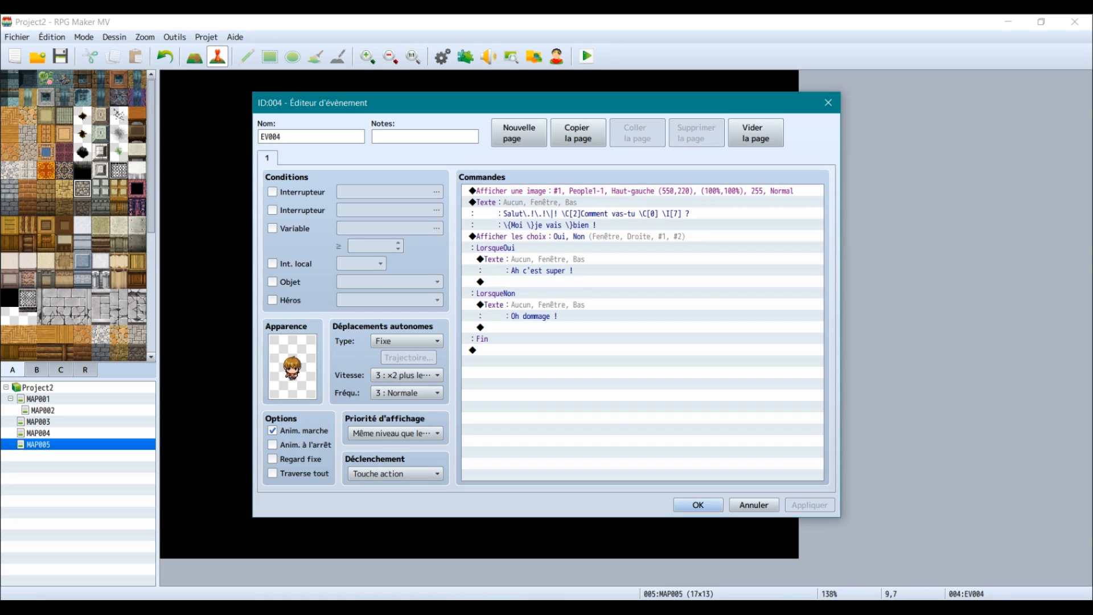
- Insert an Exclamation emotion bubble on "Cet évènement" before the "Oh dommage !" text in the Non branch
left_click(534, 310)
key("Insert")
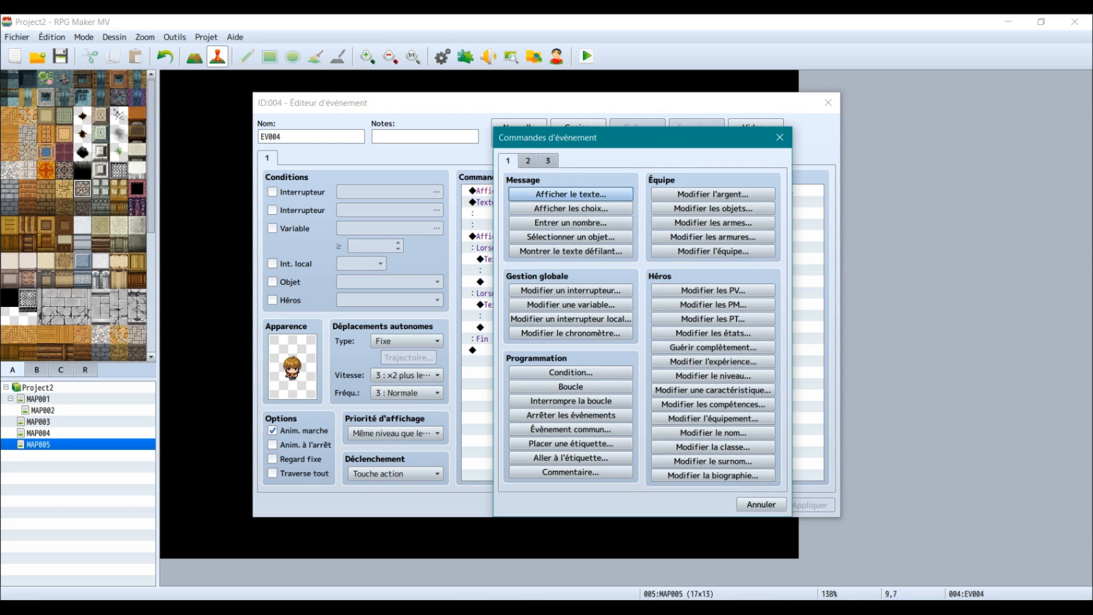
left_click(528, 161)
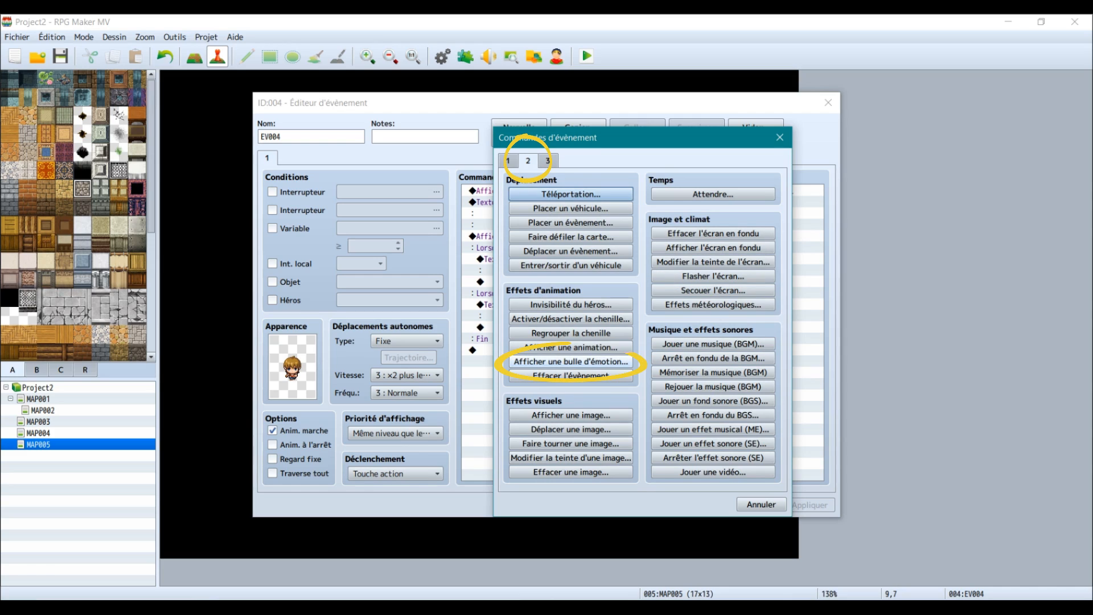
left_click(571, 361)
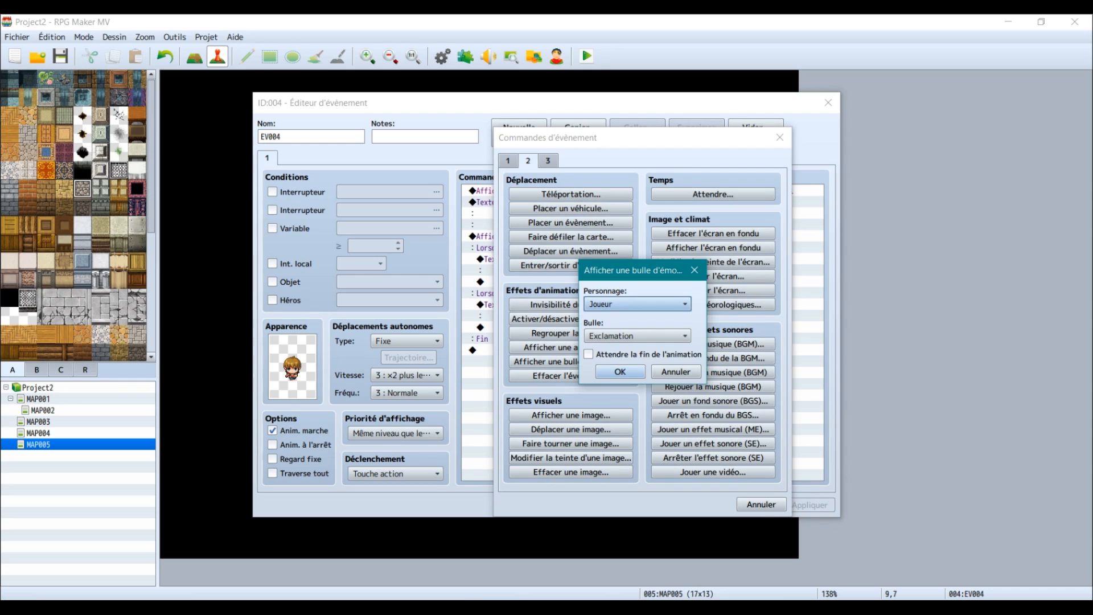
left_click(637, 304)
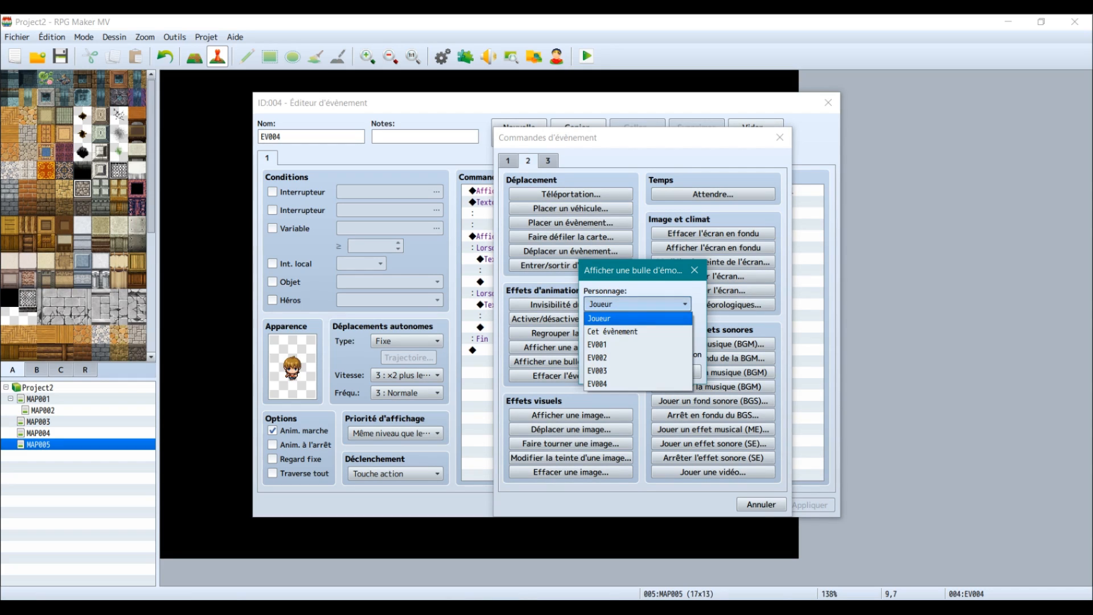
left_click(620, 331)
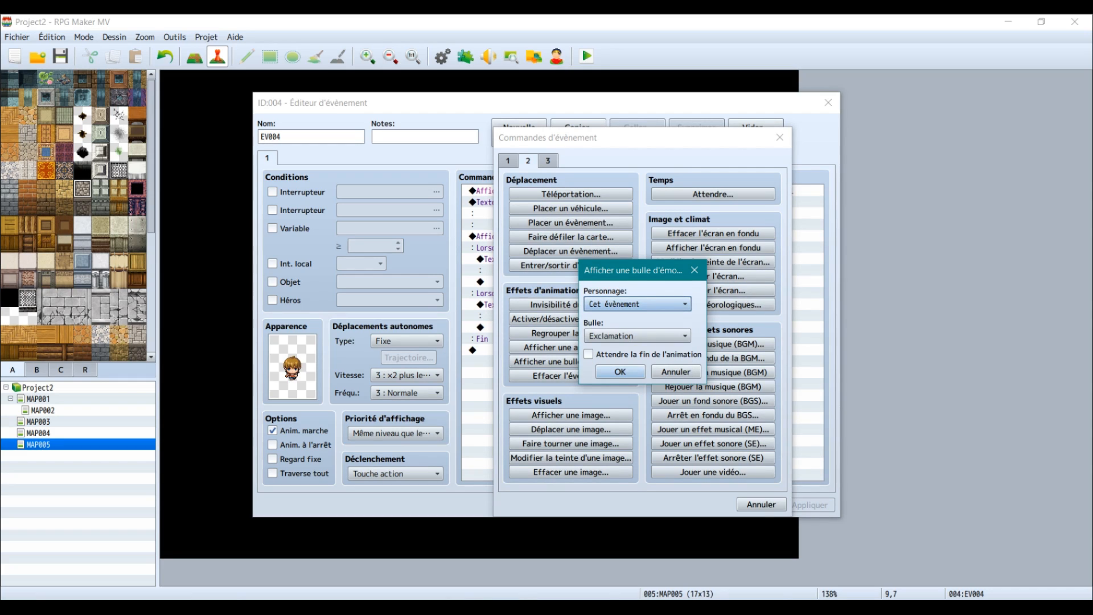
left_click(638, 336)
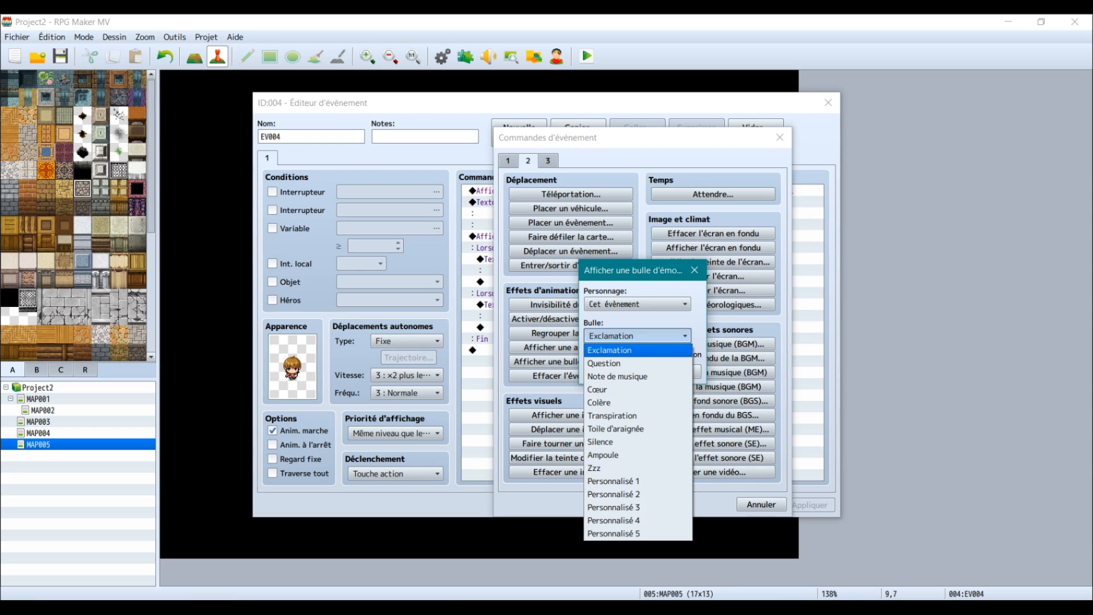
key("Return")
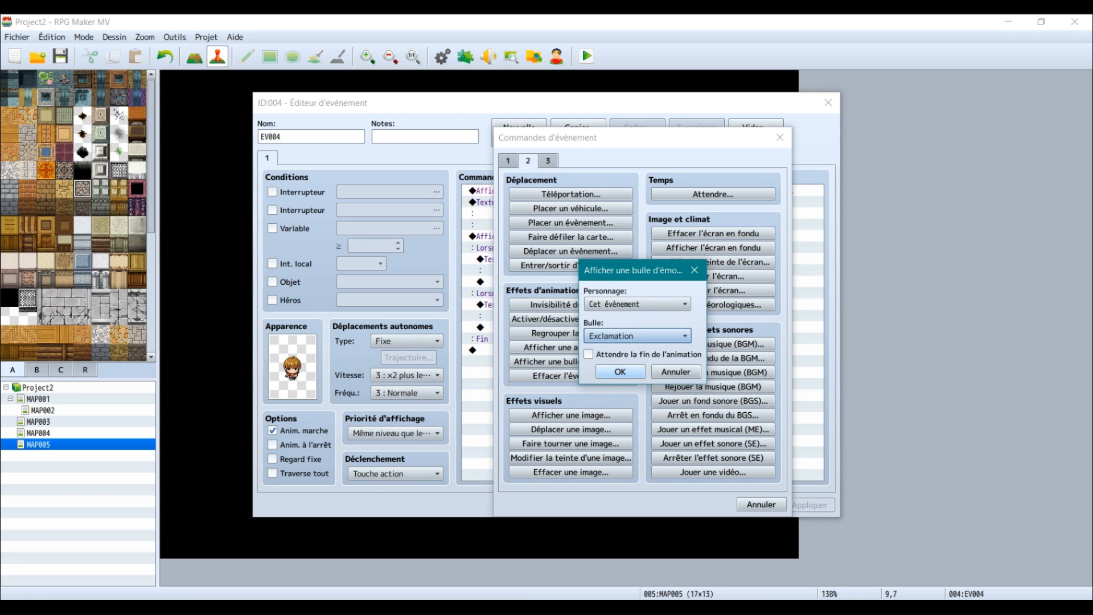
left_click(620, 371)
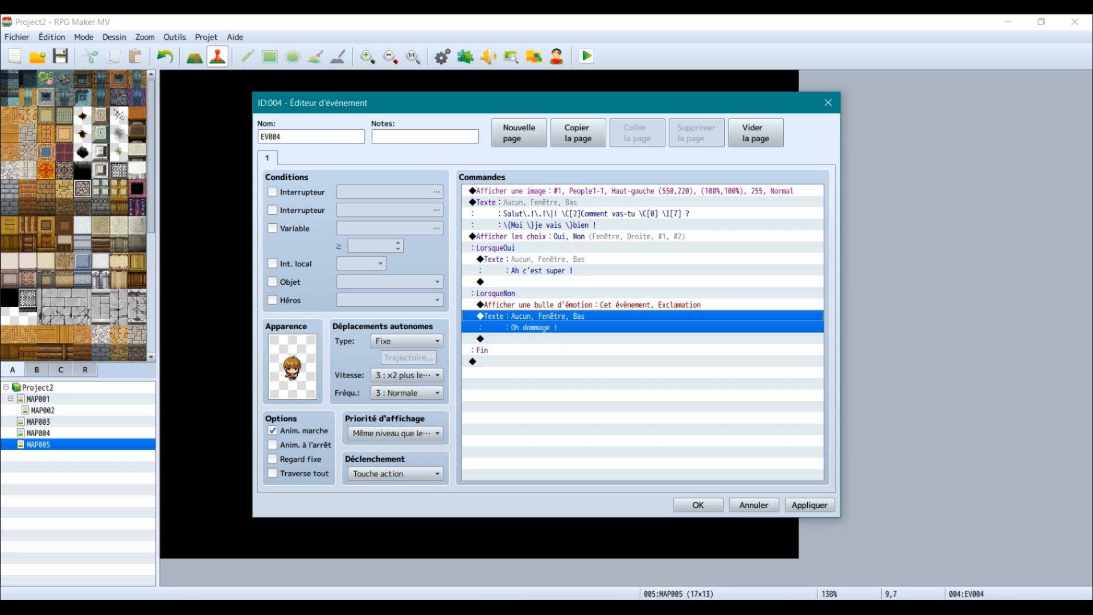
- Insert the Miss sound effect before the "Oh dommage !" text in the Non branch and apply the event changes
double_click(558, 317)
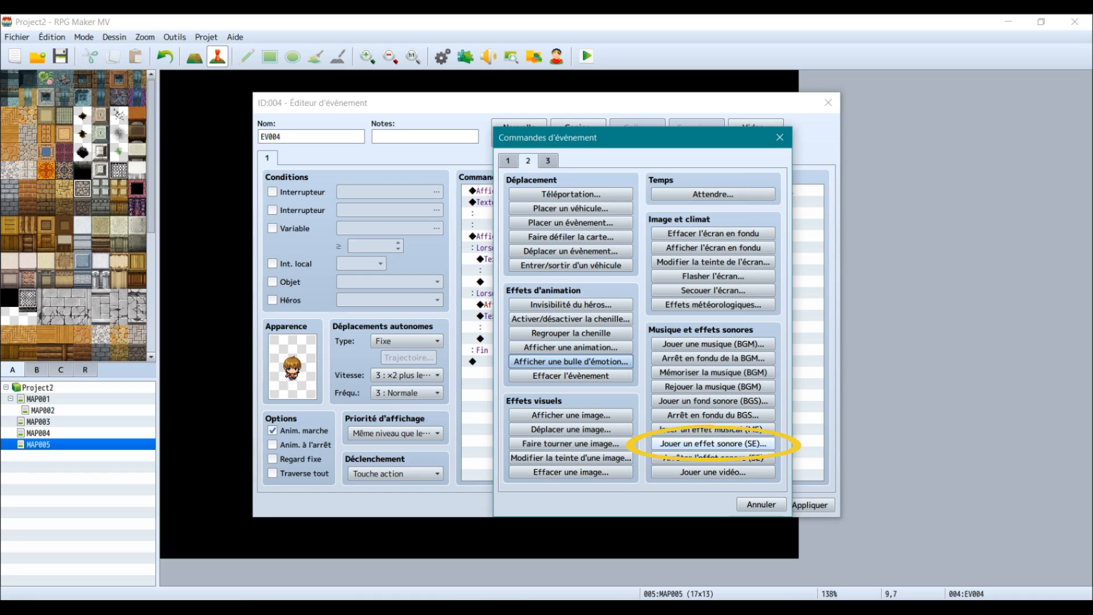
left_click(713, 444)
scroll(600, 322, "down", 18)
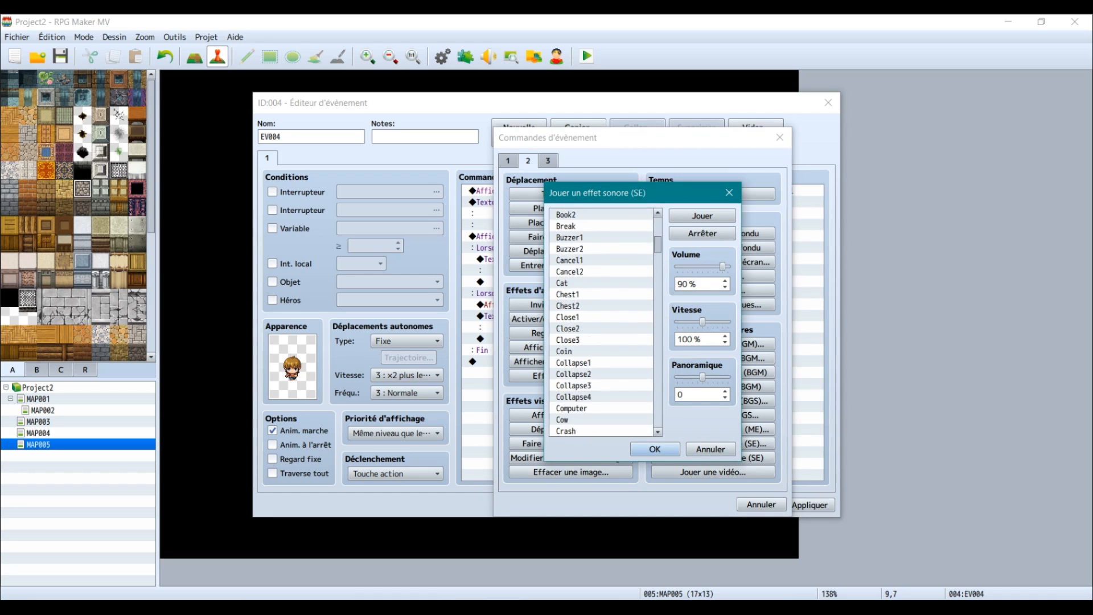
scroll(601, 323, "down", 7)
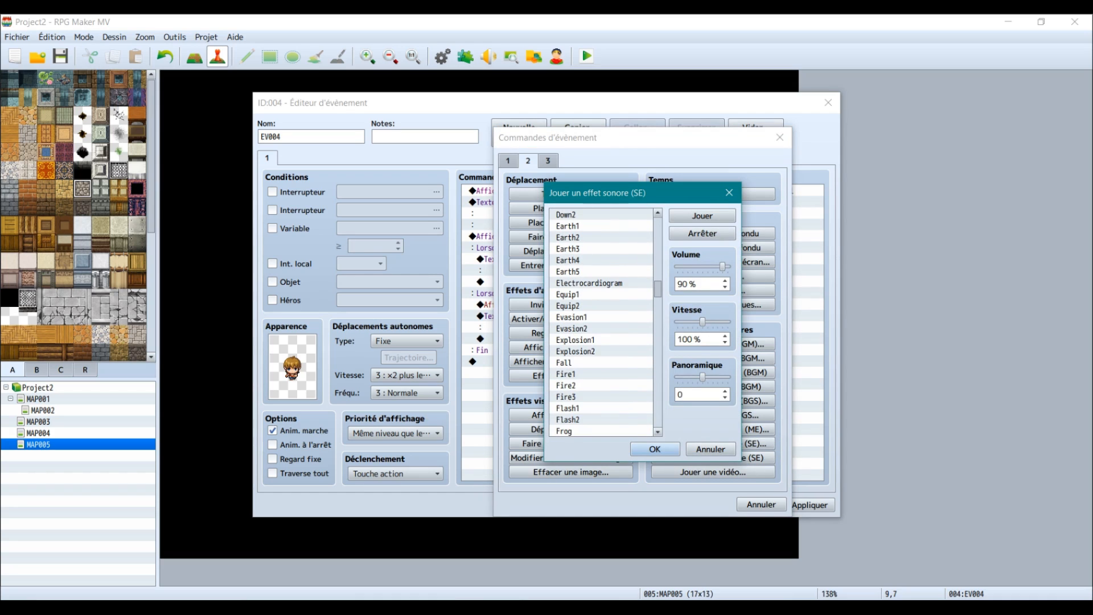
scroll(600, 322, "down", 3)
scroll(600, 322, "down", 4)
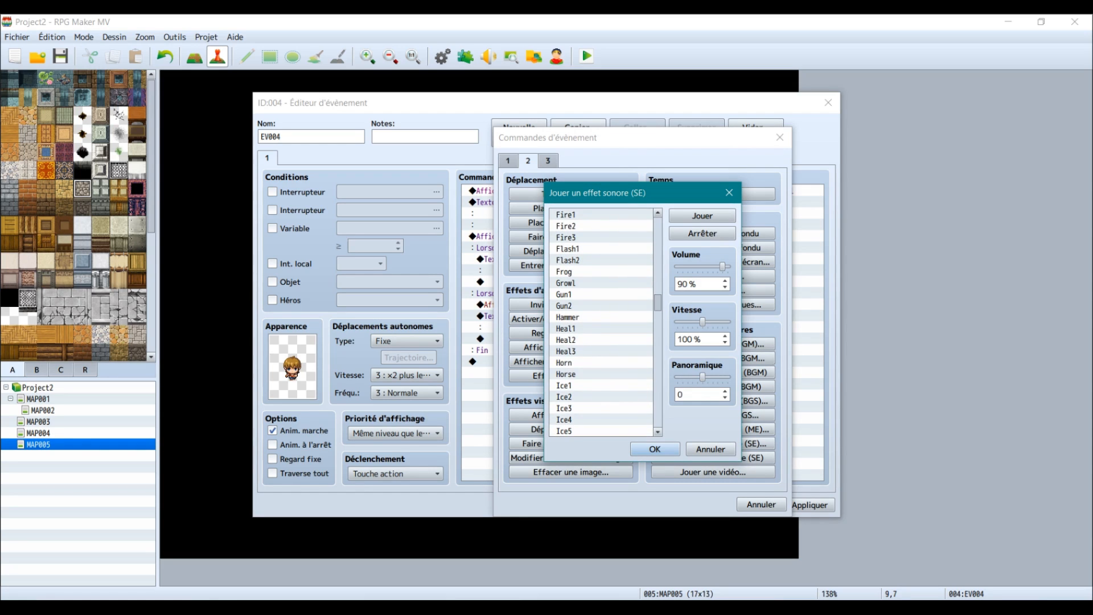
scroll(601, 322, "down", 5)
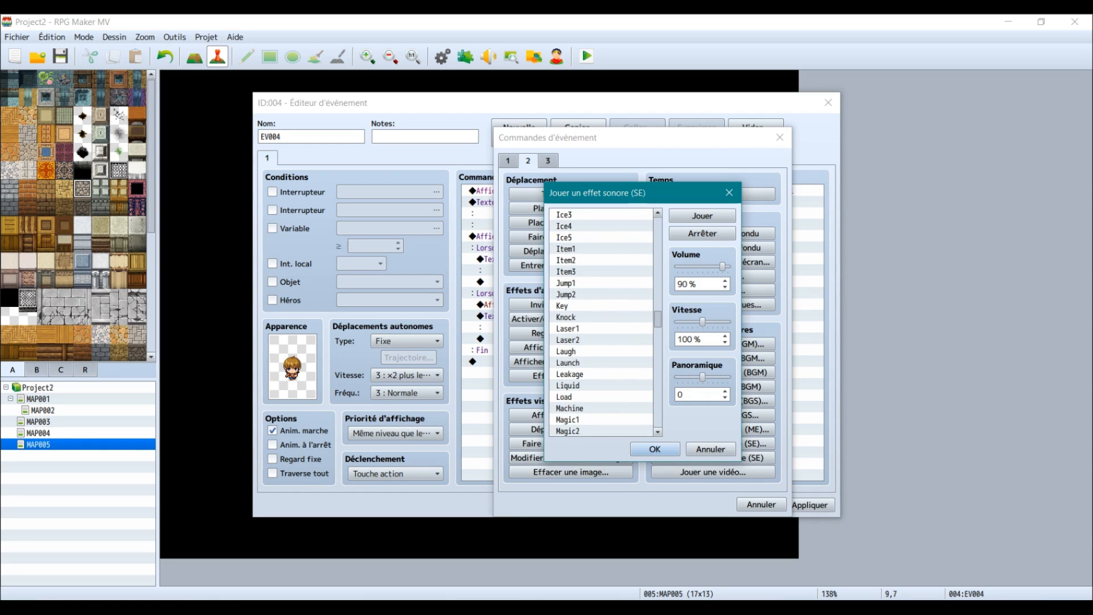
scroll(600, 322, "down", 5)
scroll(601, 322, "down", 6)
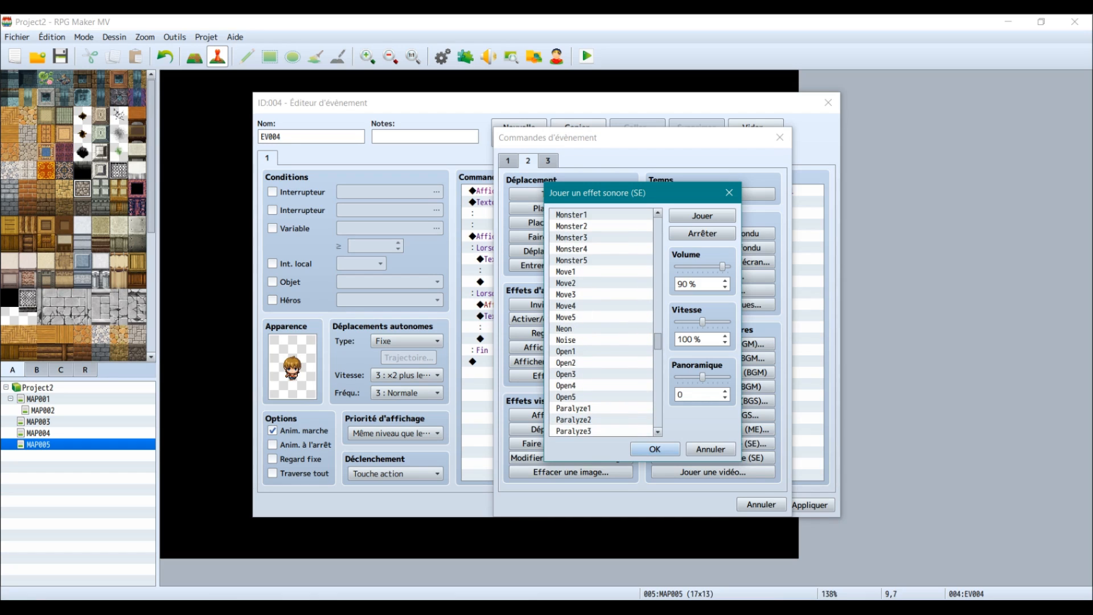
scroll(601, 322, "up", 2)
left_click(601, 260)
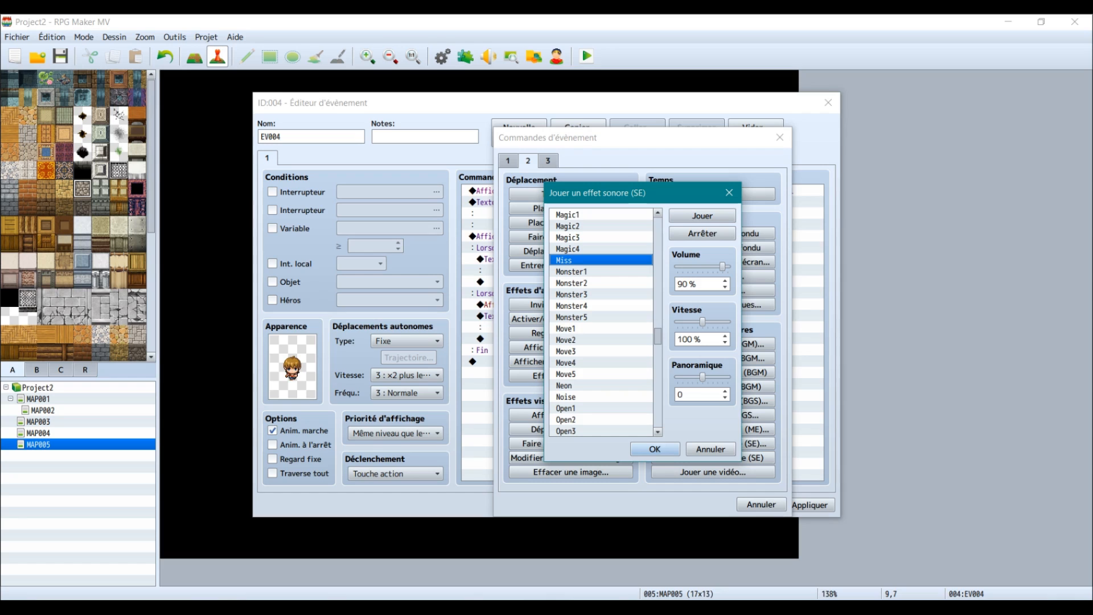
left_click(655, 449)
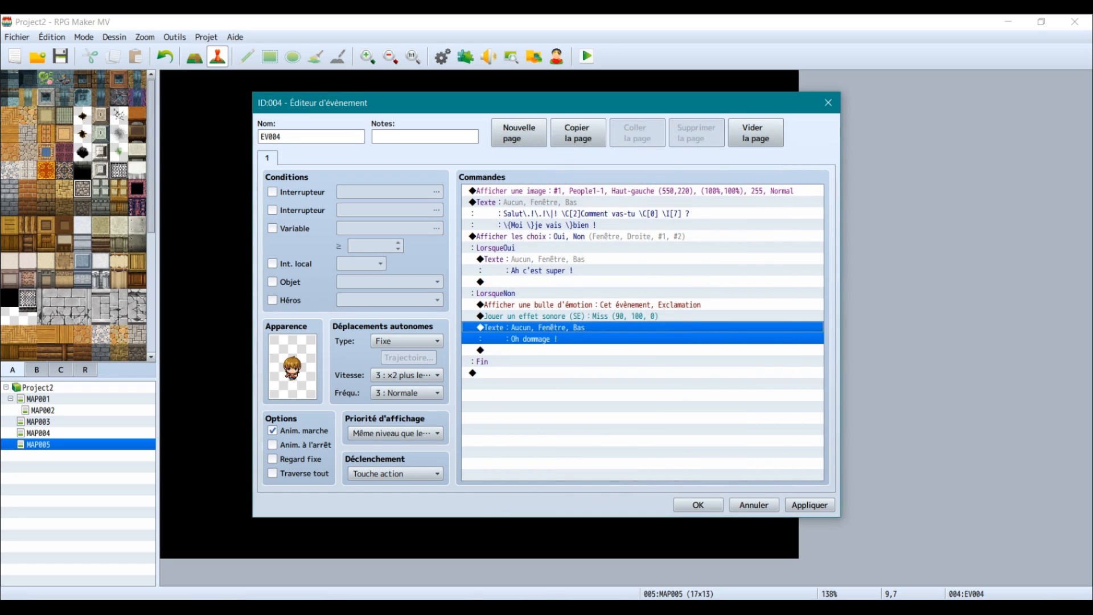
left_click(809, 505)
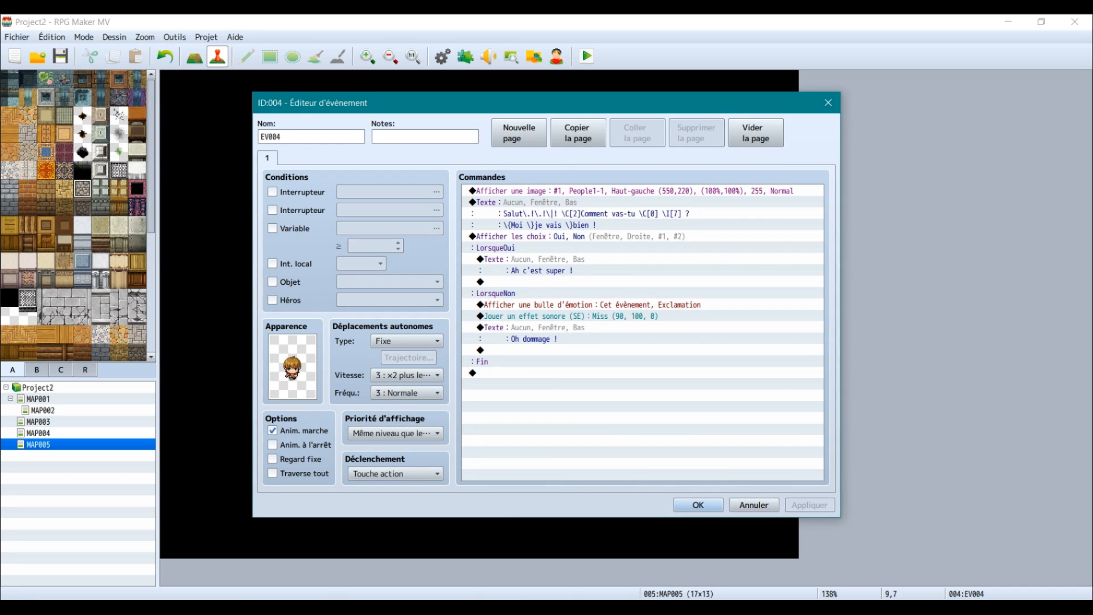
- Add an erase-picture command for image number 1 at the end of the event's command list
left_click(597, 190)
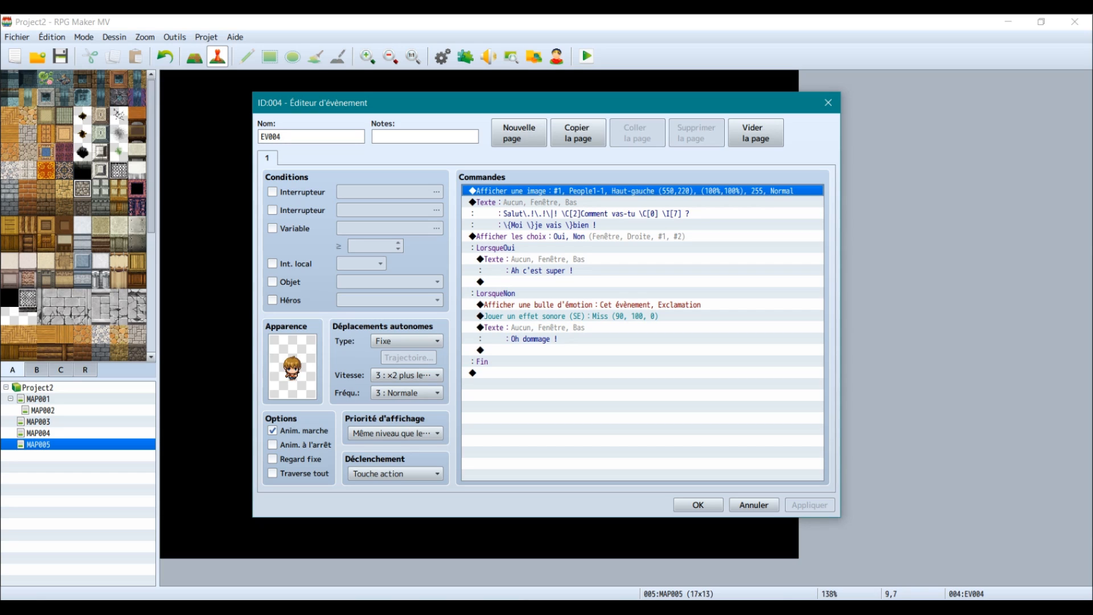
double_click(571, 373)
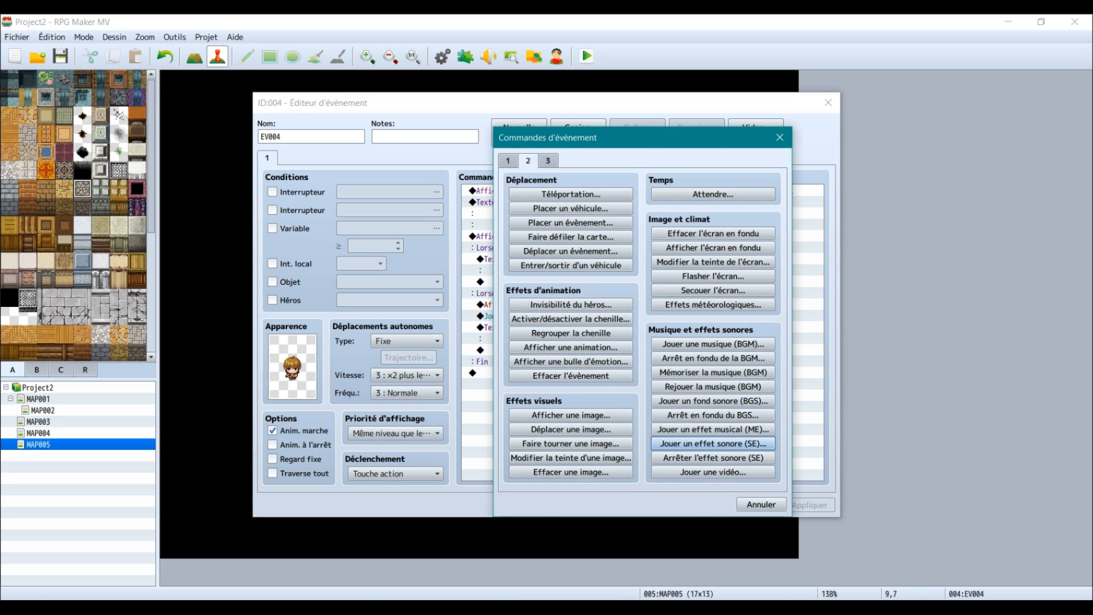
left_click_drag(571, 138, 707, 106)
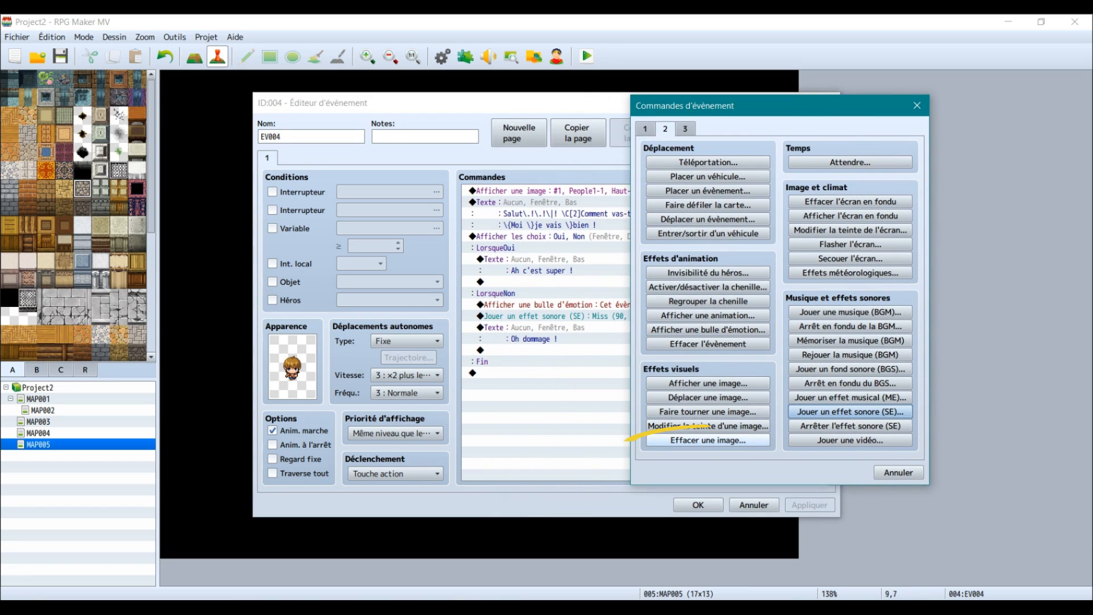
left_click(708, 441)
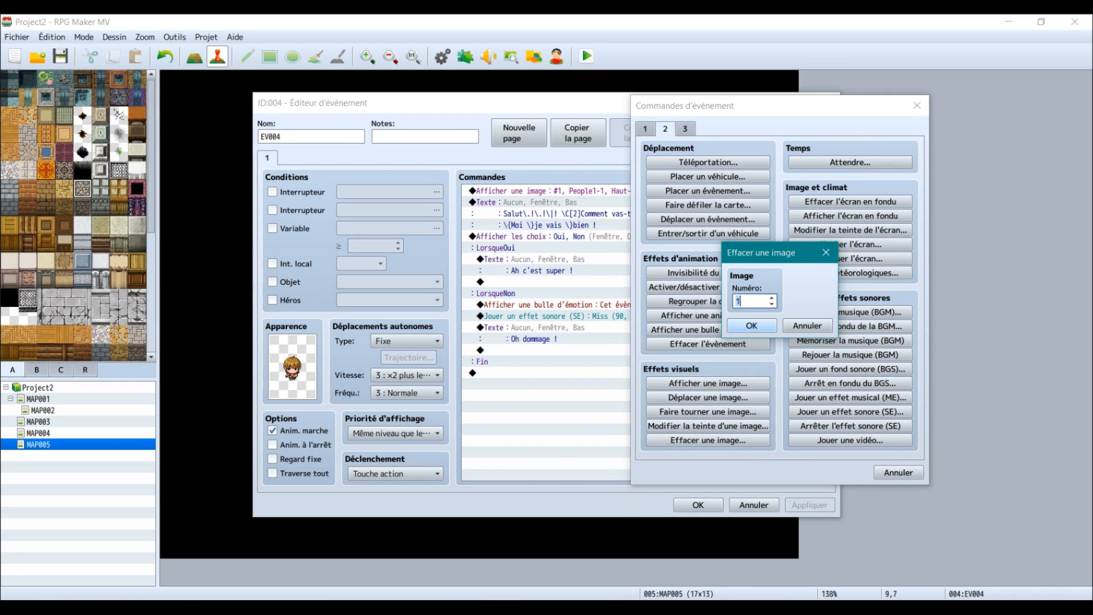
key("Return")
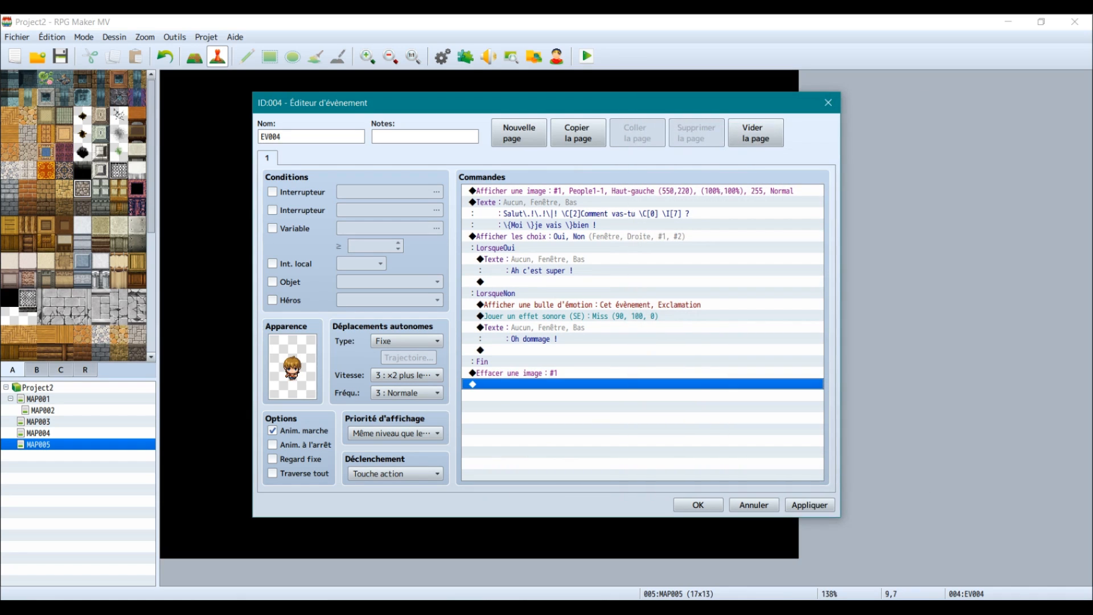
- Review the displayed picture's number and settings, and check the order of the text, choice, branch and emotion bubble commands
right_click(587, 191)
left_click(605, 211)
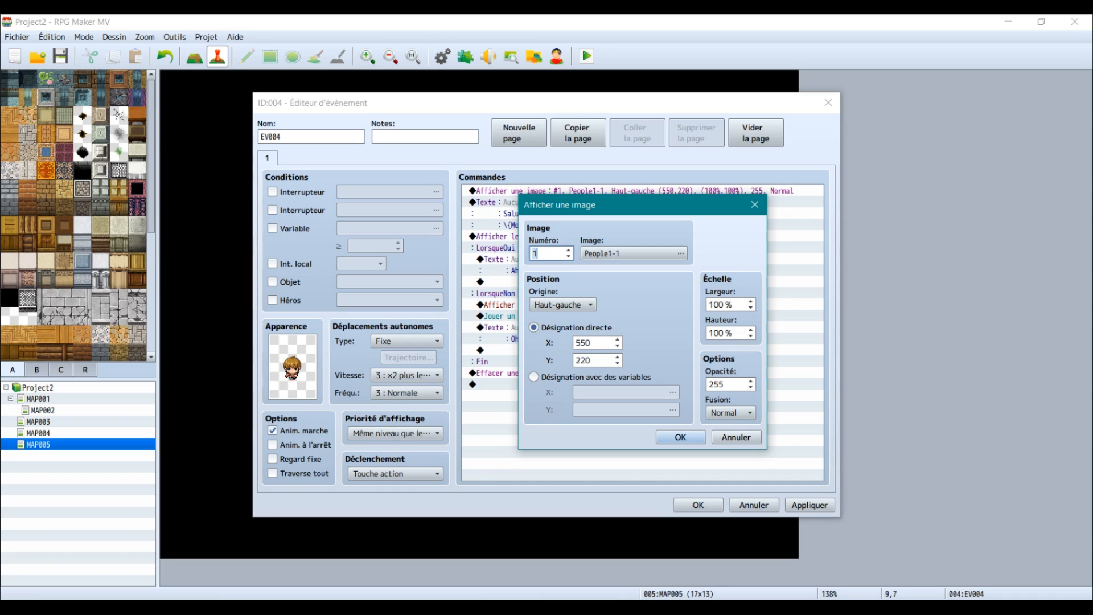
left_click(680, 437)
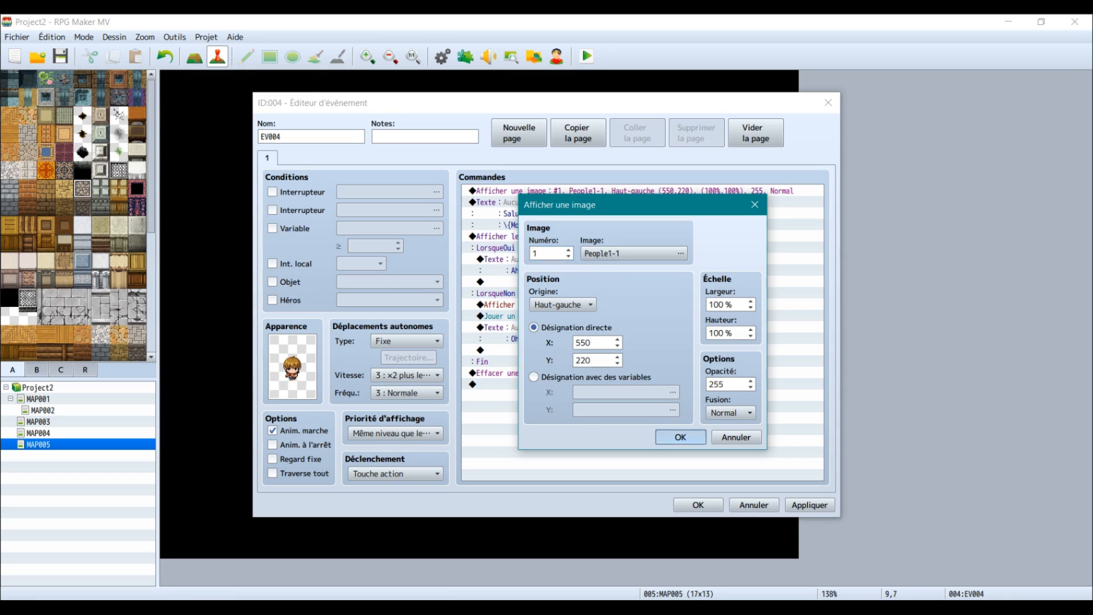
left_click_drag(546, 103, 552, 104)
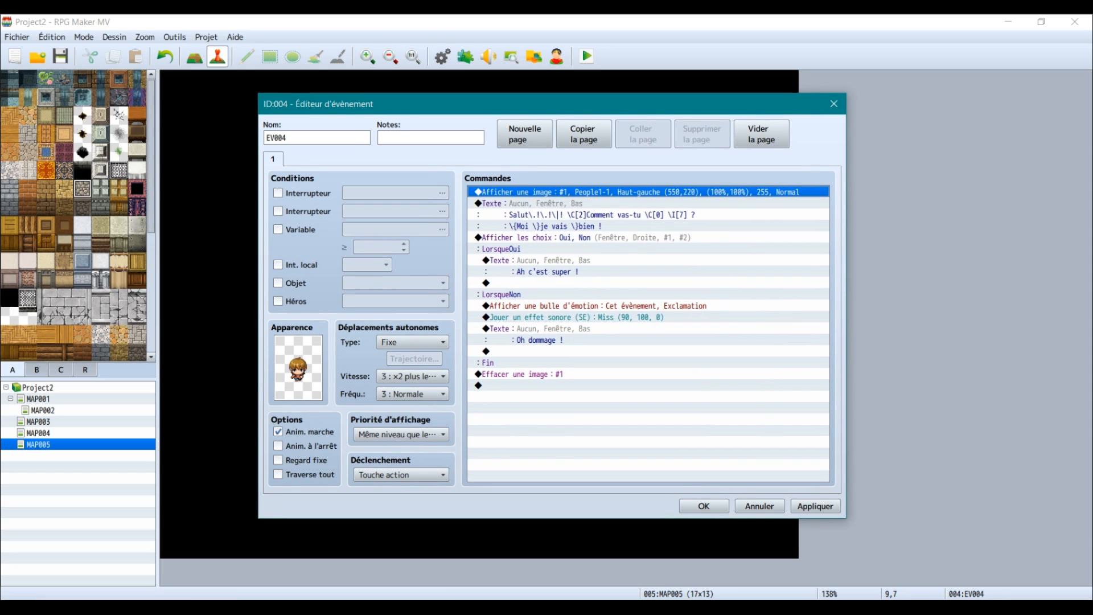
left_click(648, 385)
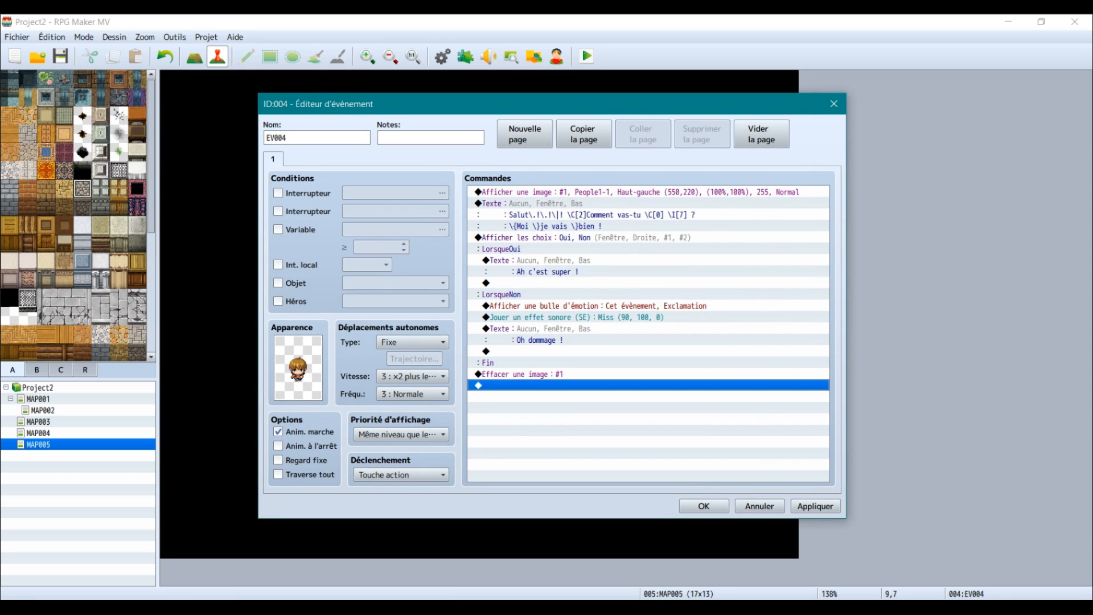
left_click(648, 192)
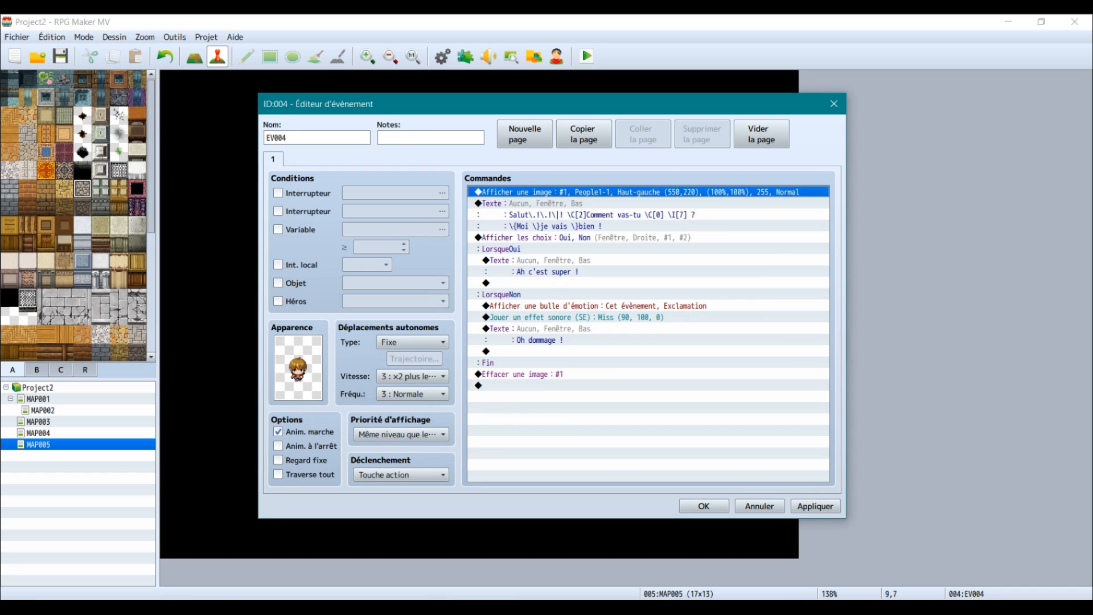
left_click(648, 215)
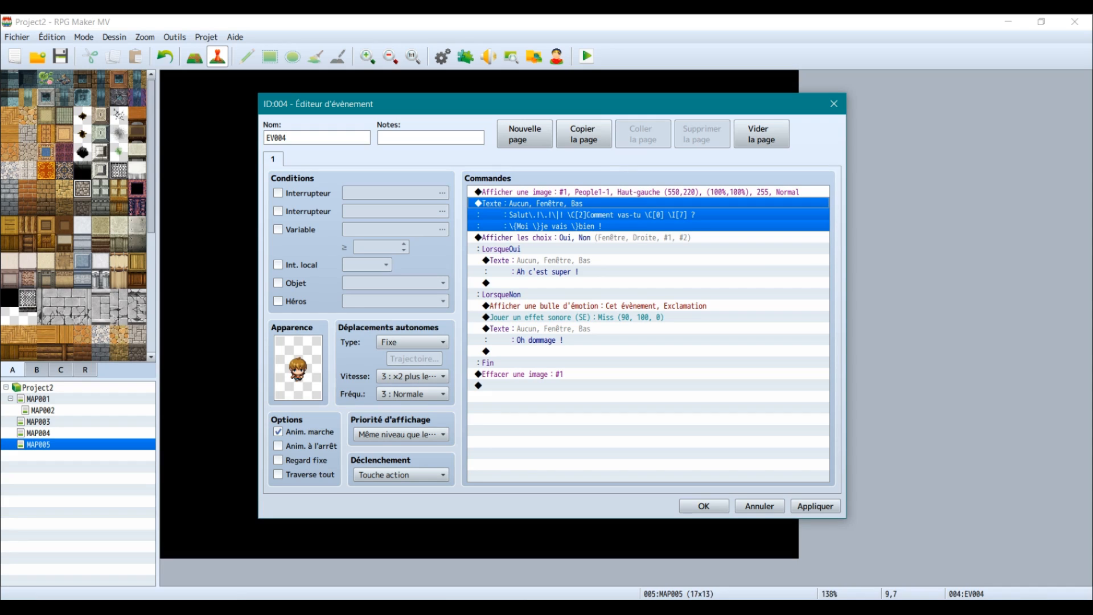
left_click(648, 237)
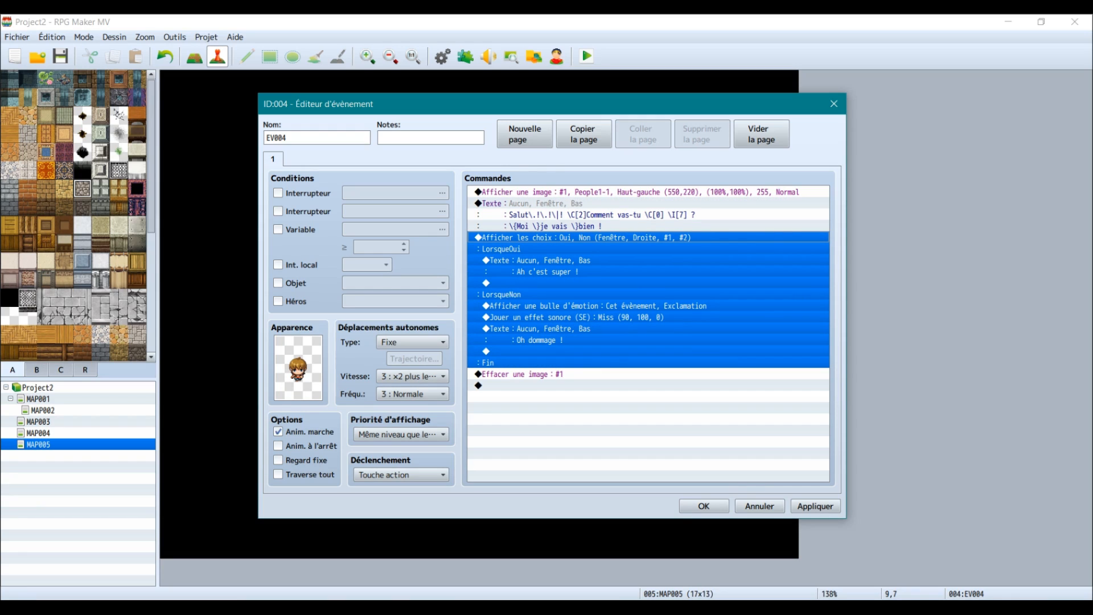
left_click(547, 266)
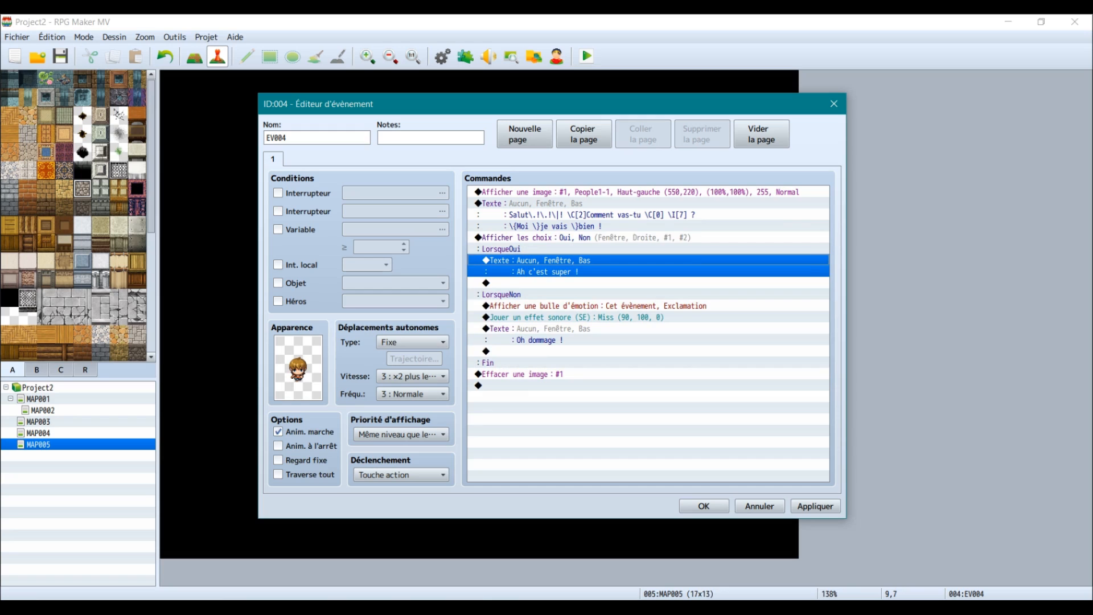
left_click(546, 334)
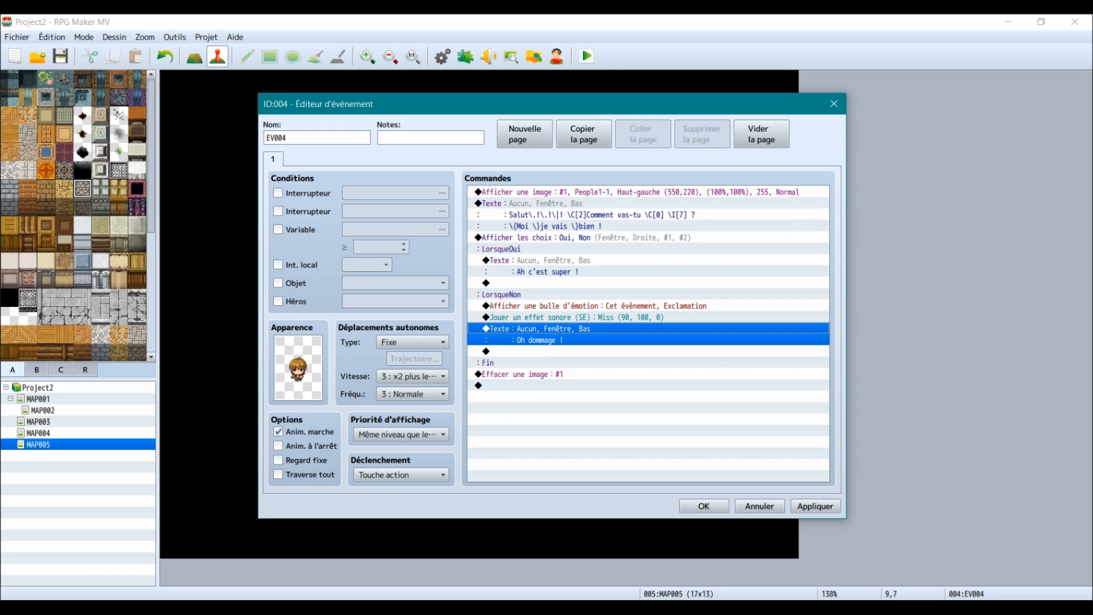
left_click(598, 306)
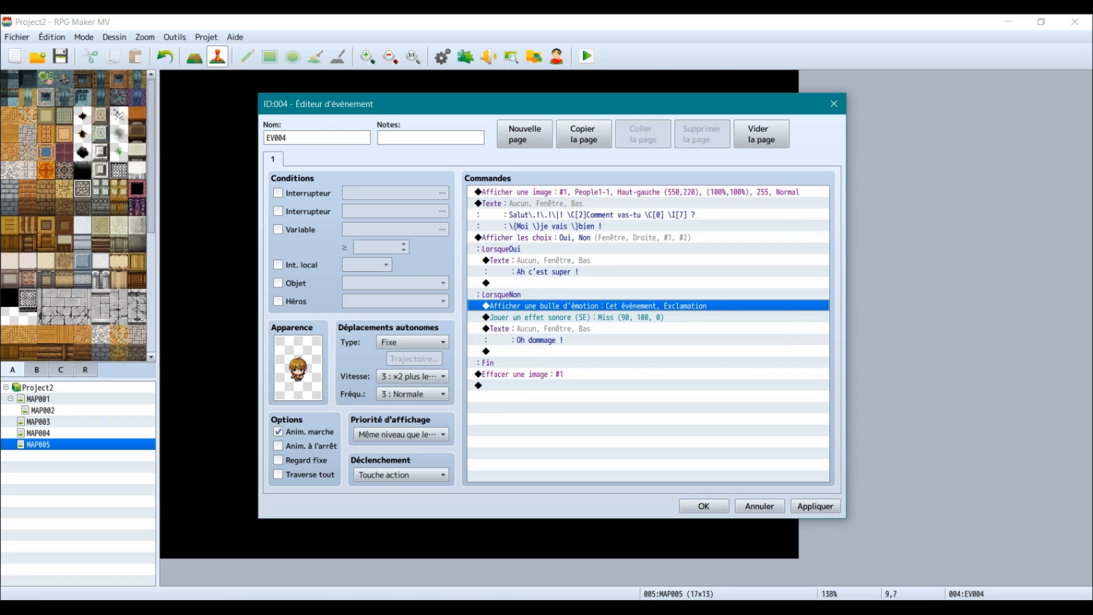
- Apply and close the event, moving the hooded character to the free tile beneath the red potion and the NPC one tile right
left_click(815, 506)
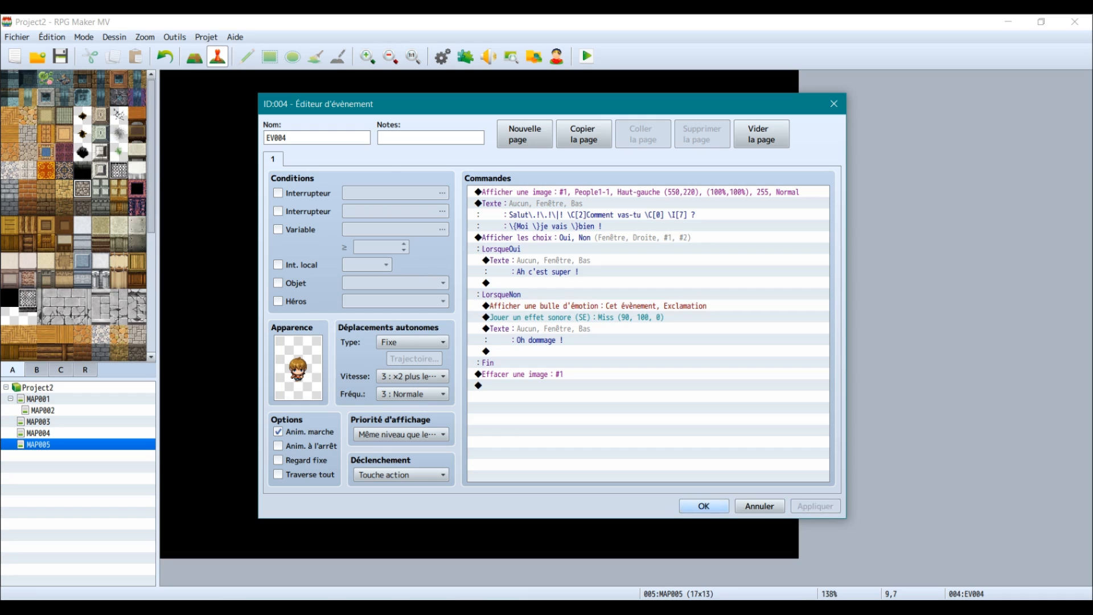
key("Return")
left_click_drag(554, 353, 592, 277)
left_click_drag(516, 351, 554, 351)
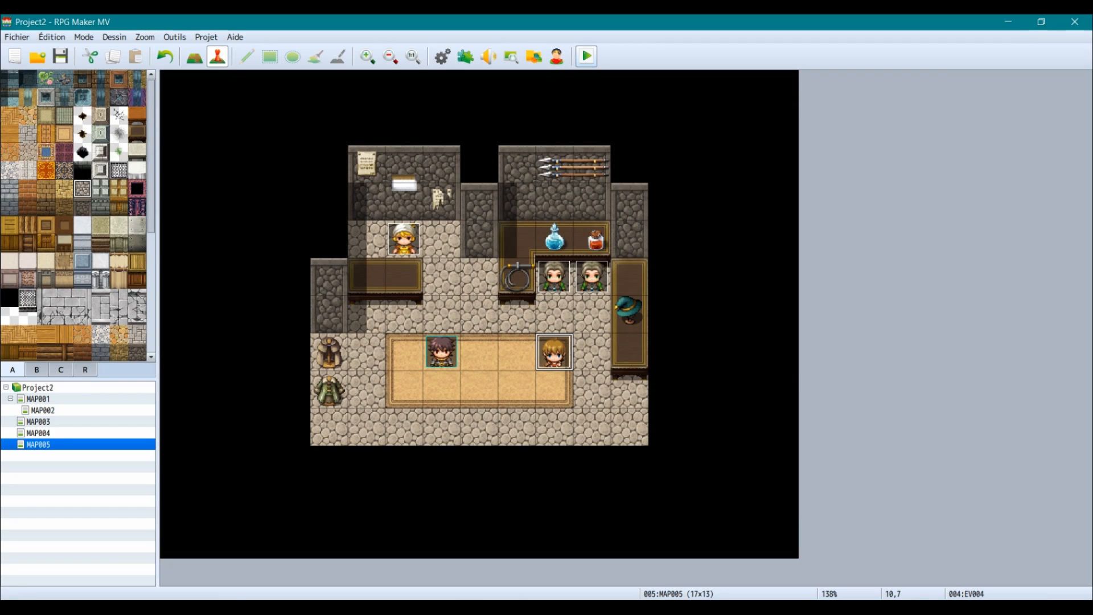
- Playtest the project, talk to the NPC, answer Non and advance through the "Oh dommage !" message
left_click(587, 56)
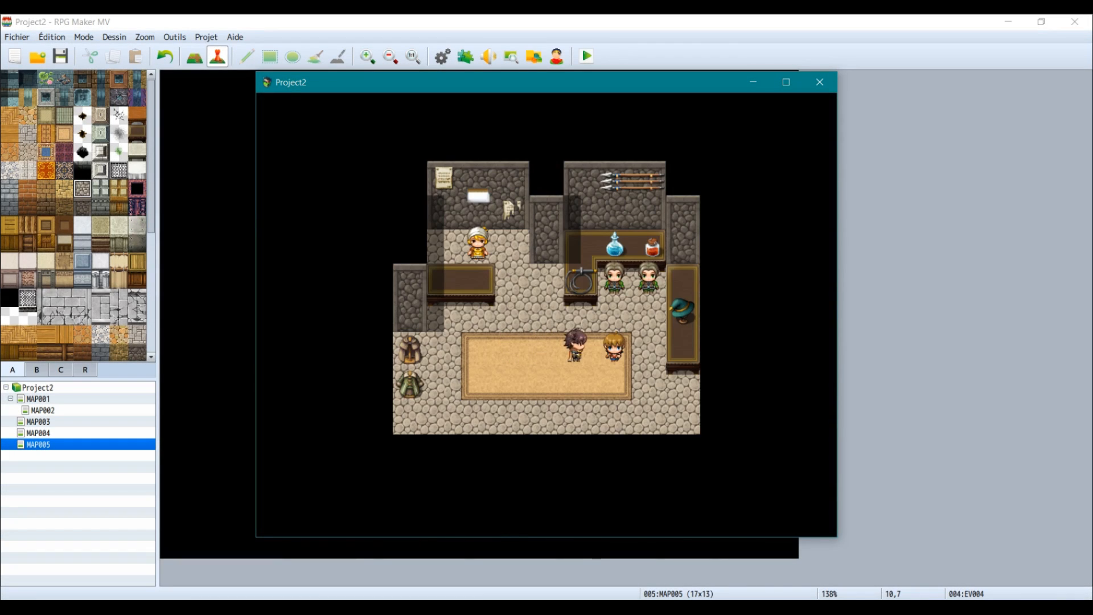
key("Return")
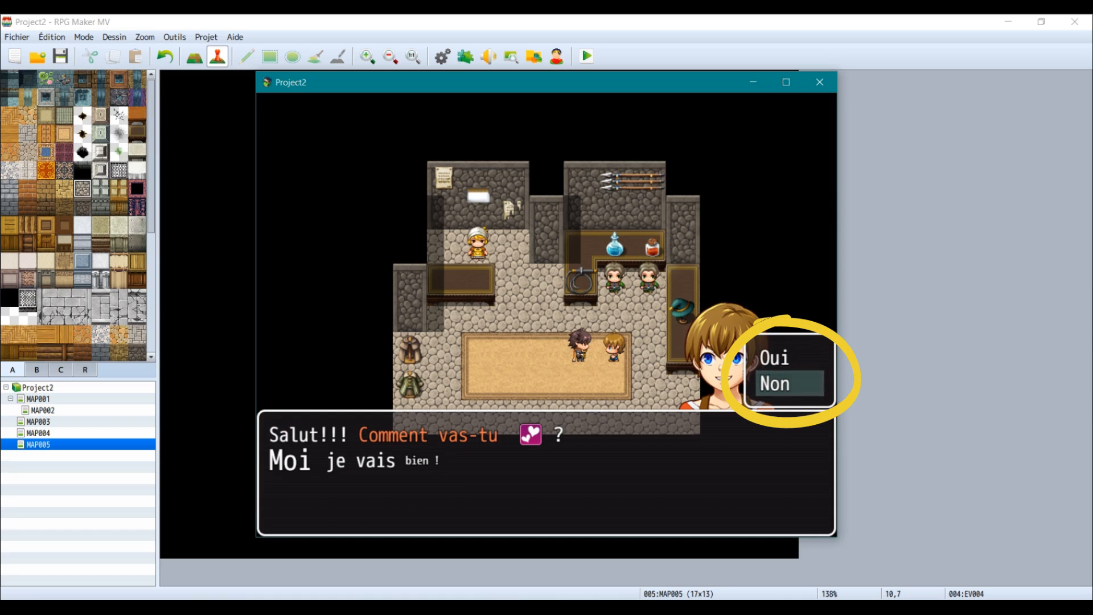
key("Up")
key("Down")
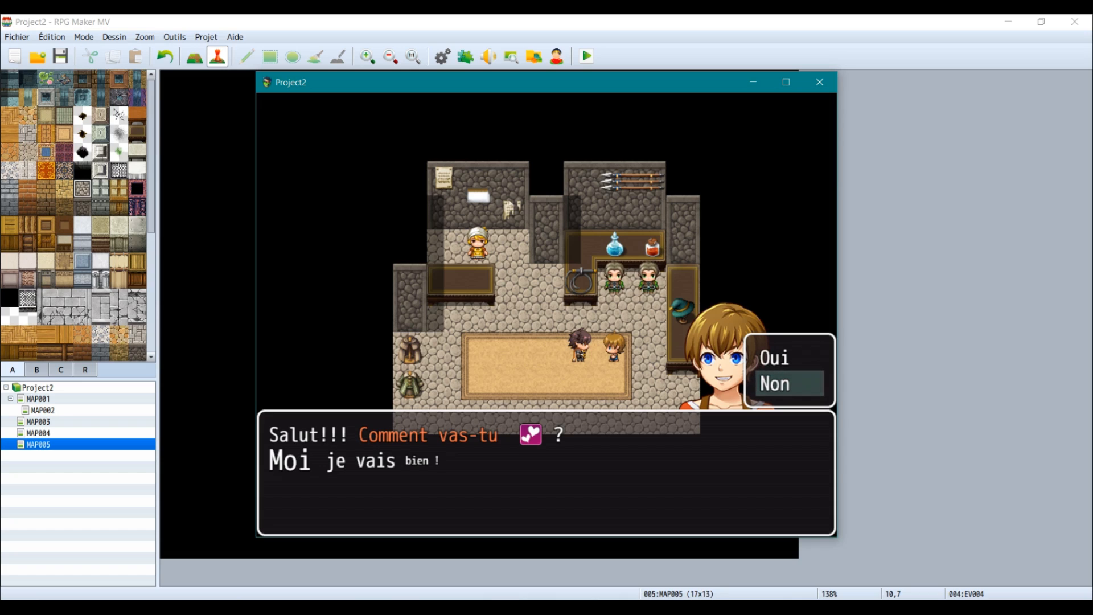
key("Return")
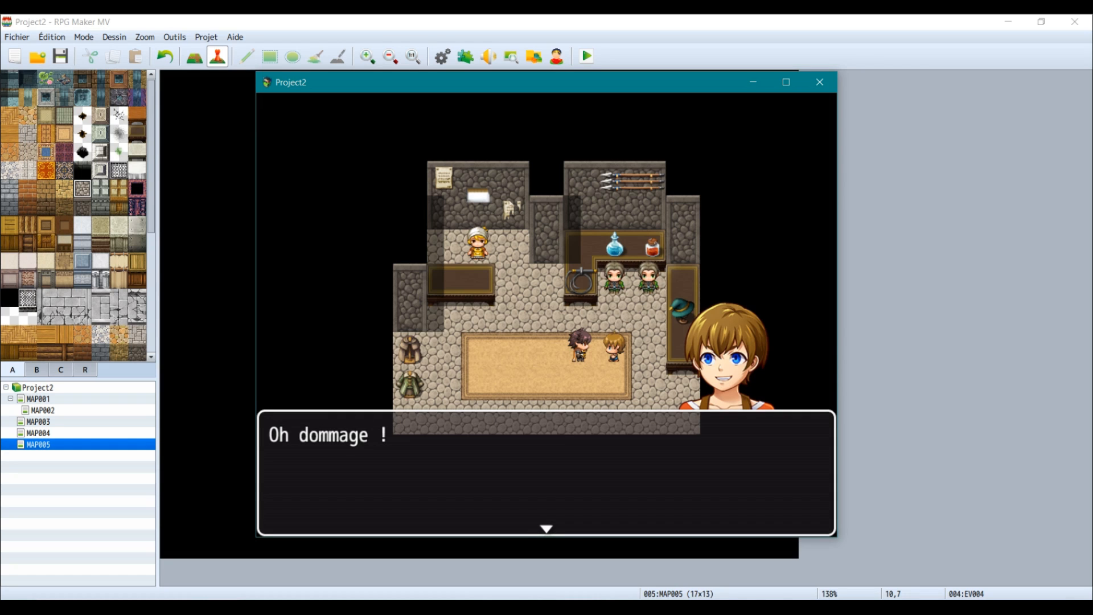
key("Return")
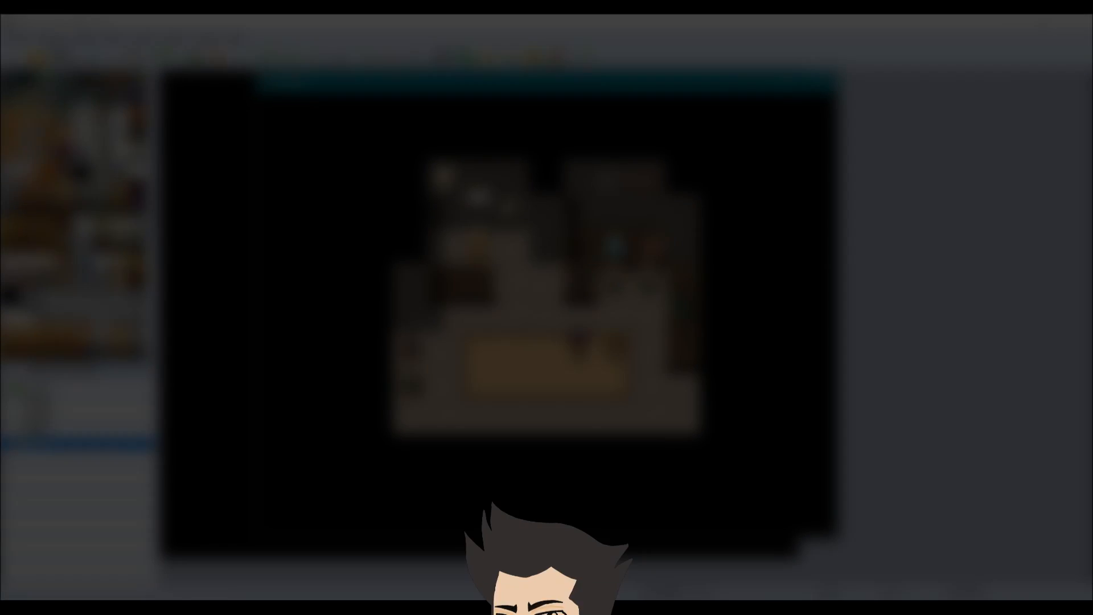